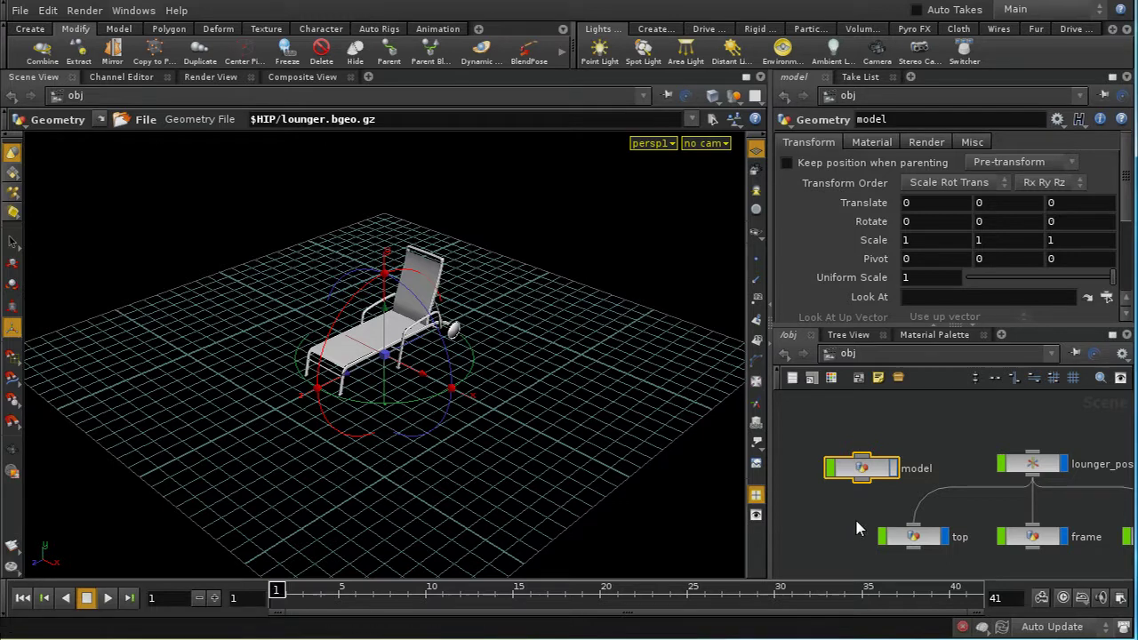
- Peek inside the model object's network, return to /obj and frame all nodes
middle_drag(857, 498, 876, 511)
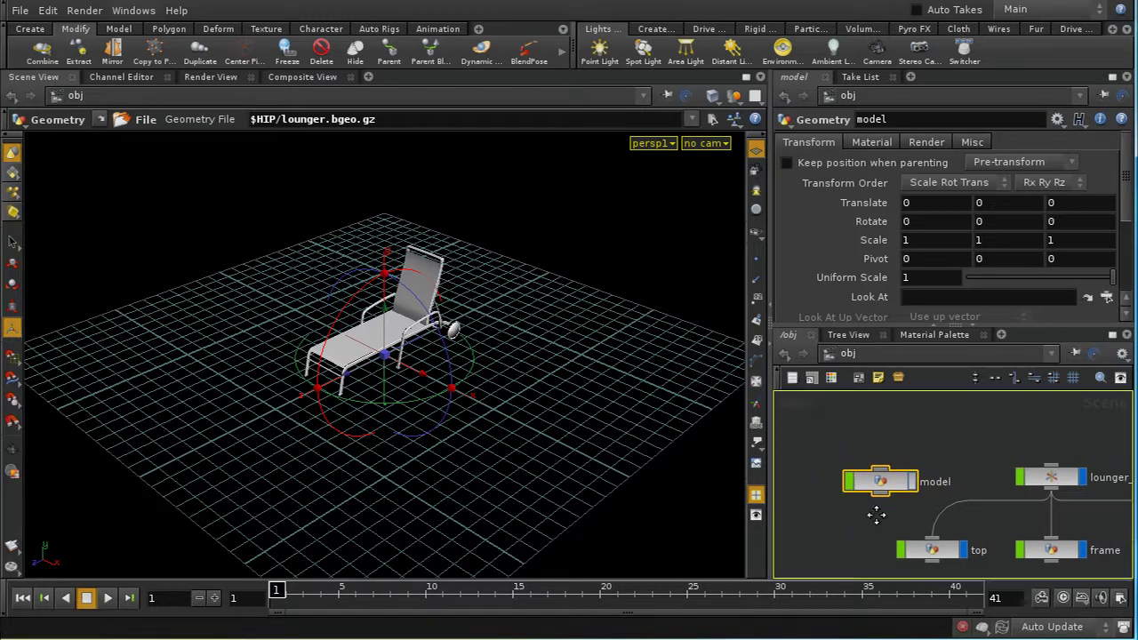
double_click(884, 481)
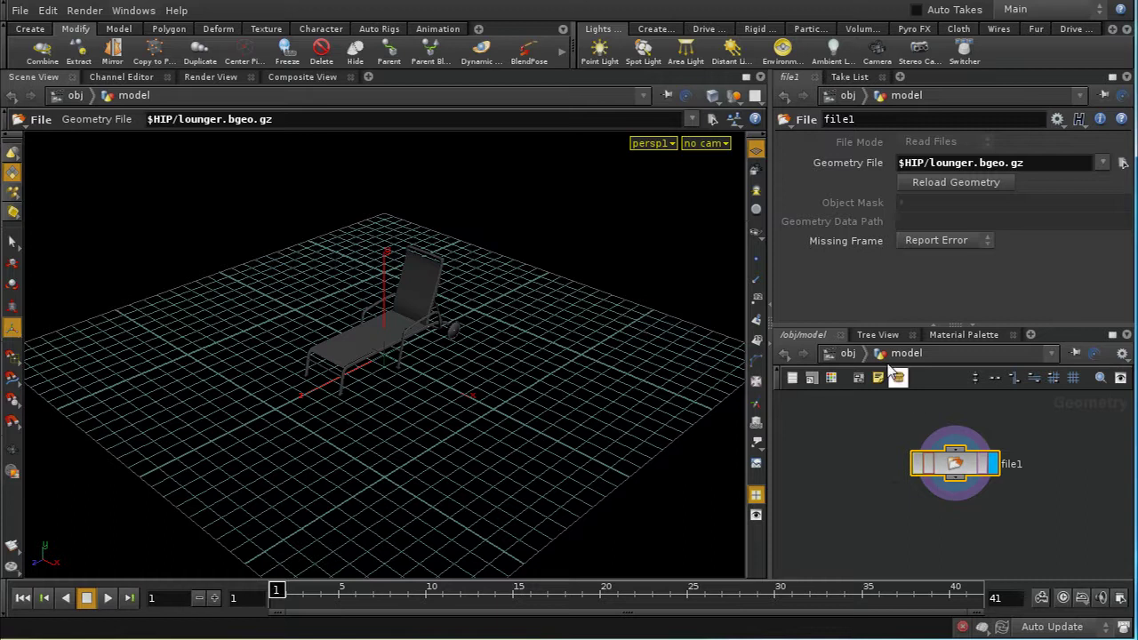
click(848, 353)
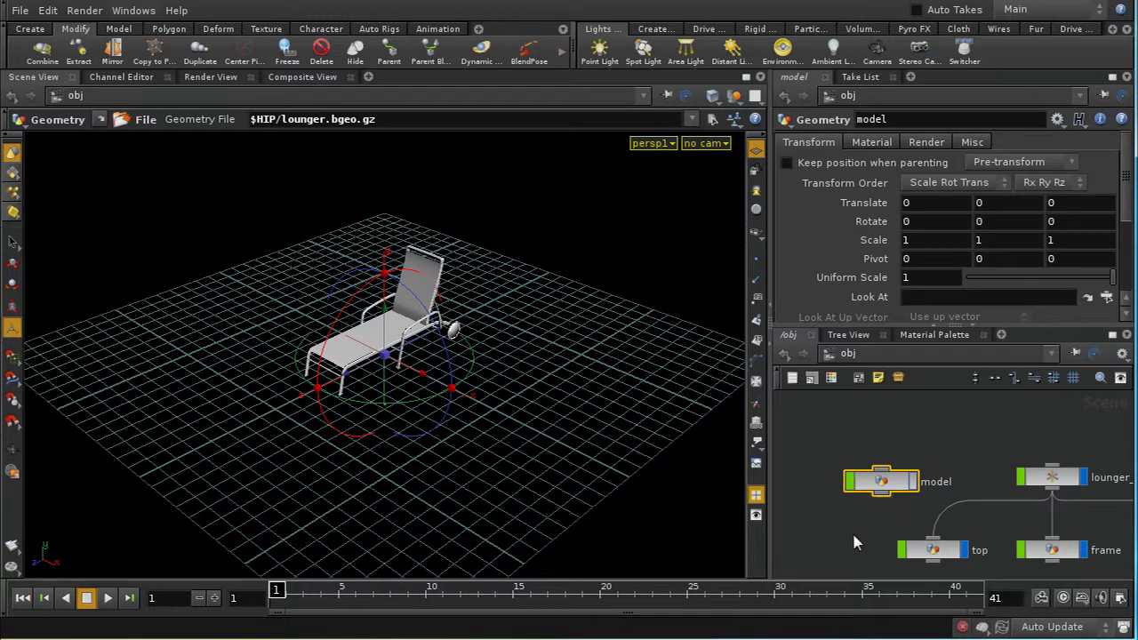
middle_drag(854, 542, 852, 513)
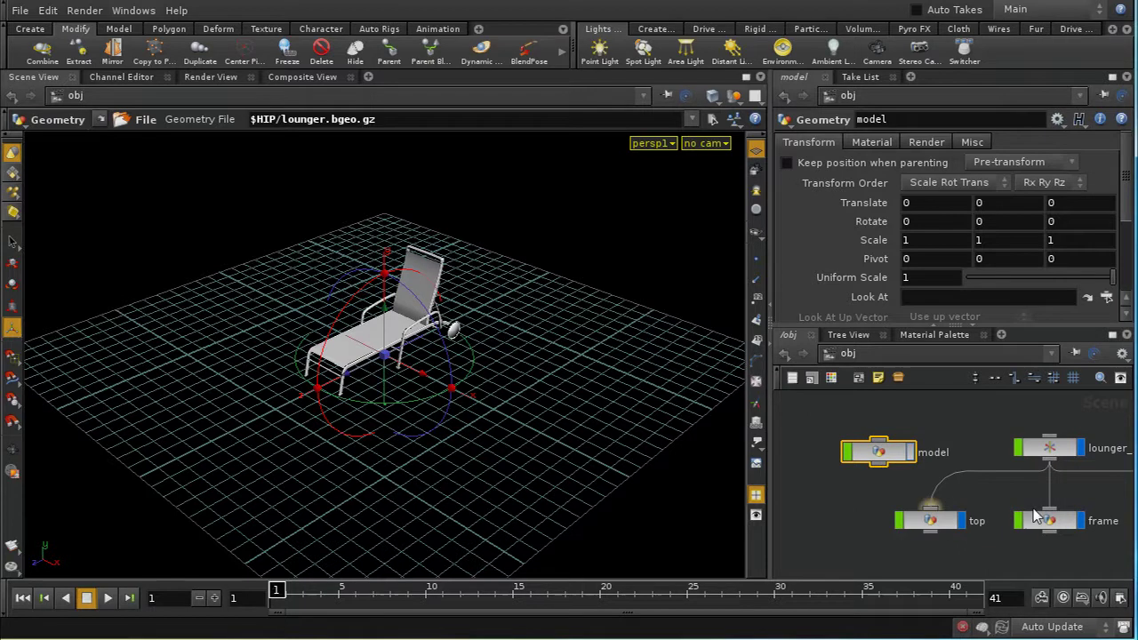
key(h)
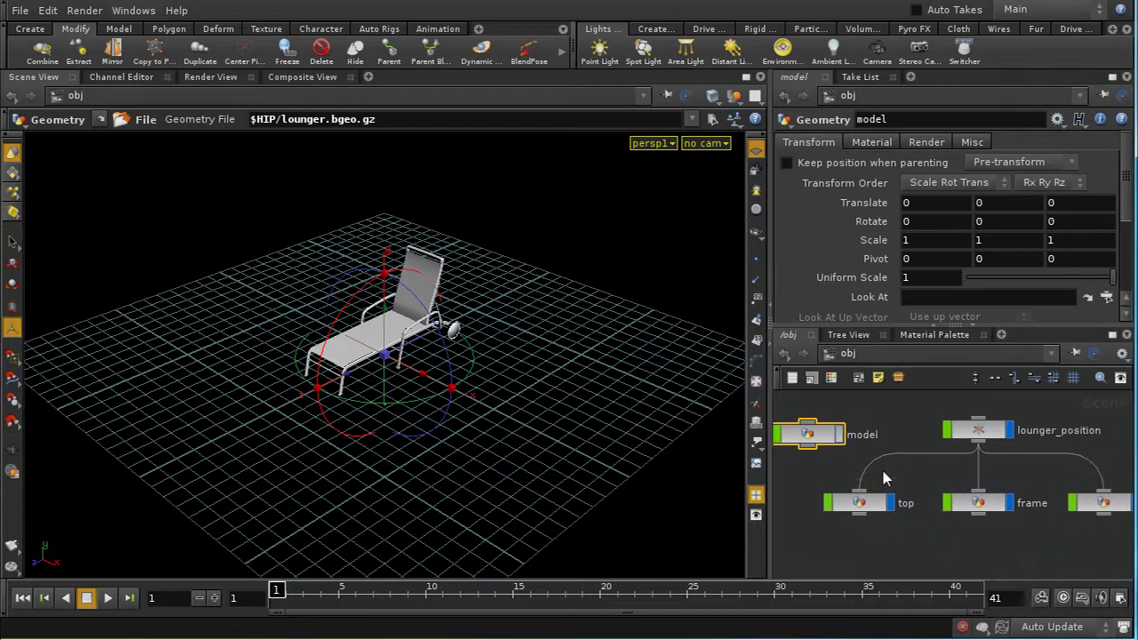
- Inspect file1's primitive groups and counts inside model, then return to /obj
click(805, 436)
double_click(817, 445)
middle_click(956, 472)
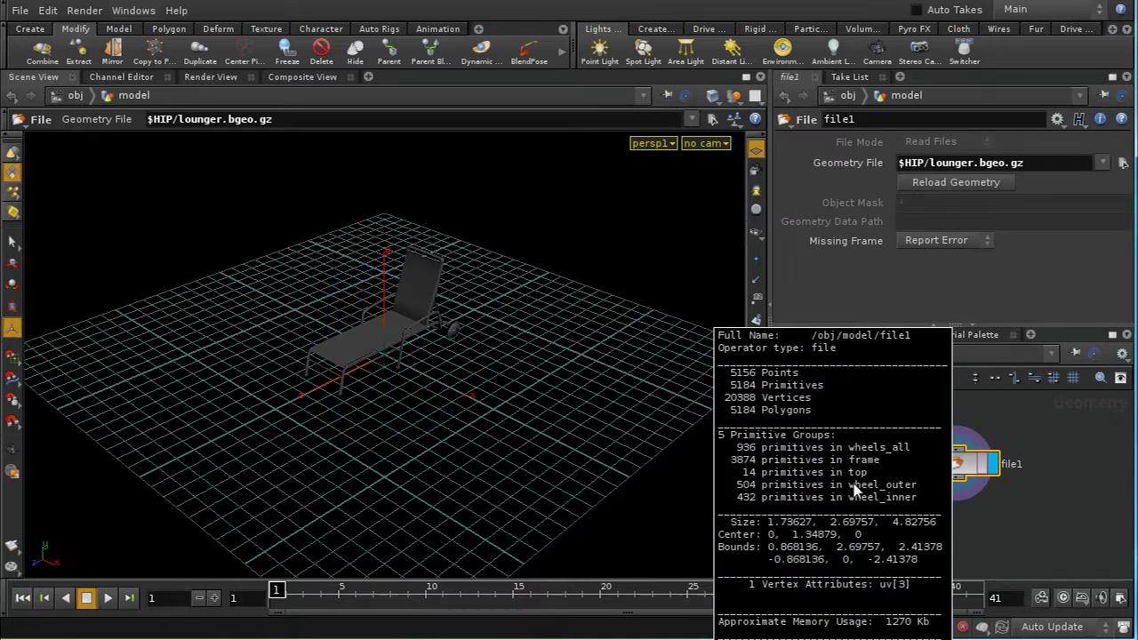
click(845, 353)
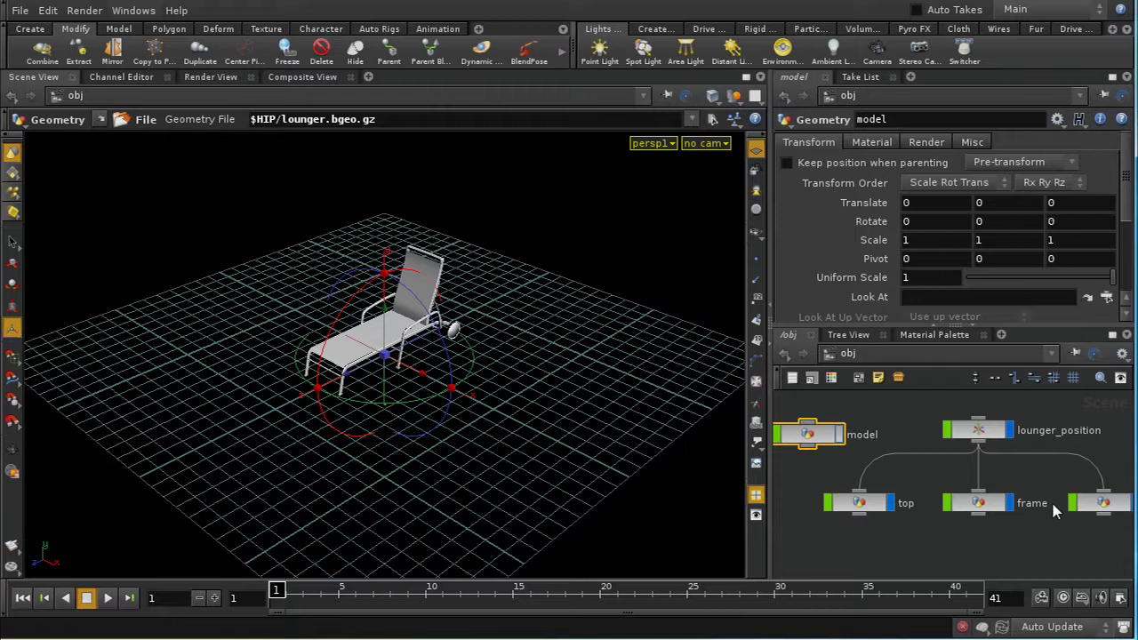
- Inside the top object, set the viewport to Ghost Other Objects
drag(870, 505, 872, 507)
double_click(871, 507)
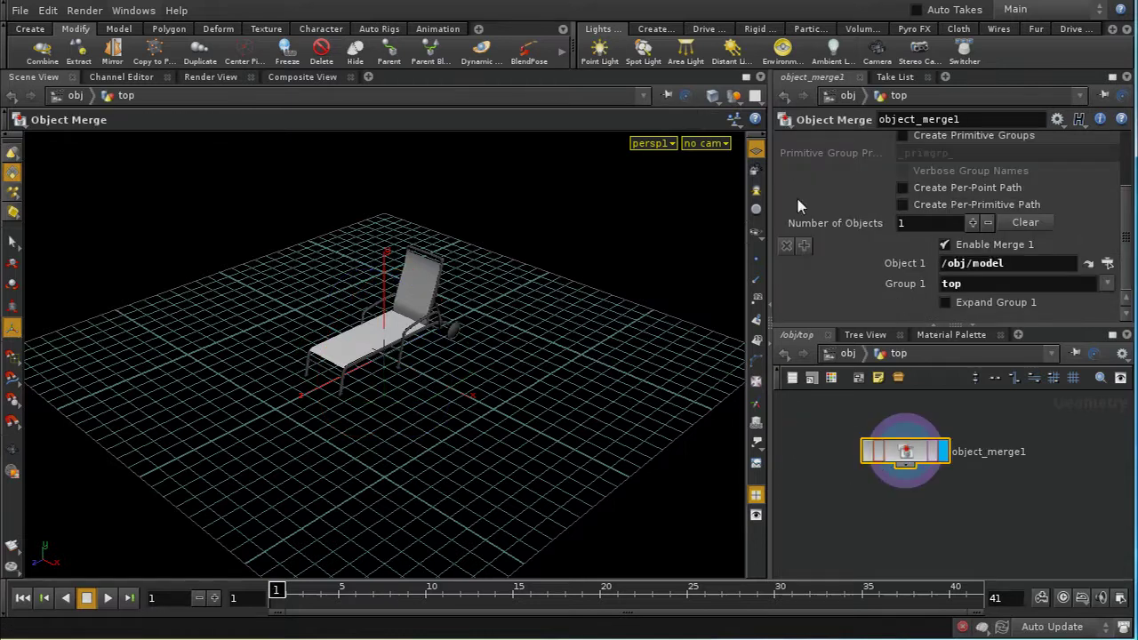
click(735, 95)
click(750, 133)
click(854, 354)
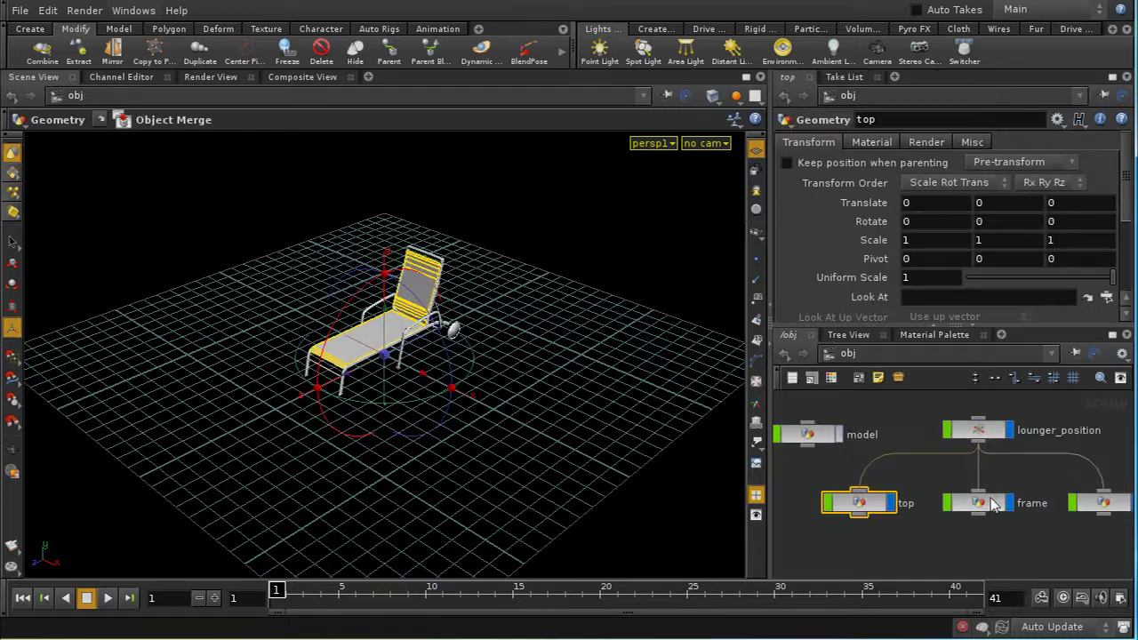
- Inspect the frame and wheels object networks, returning to /obj each time
double_click(993, 504)
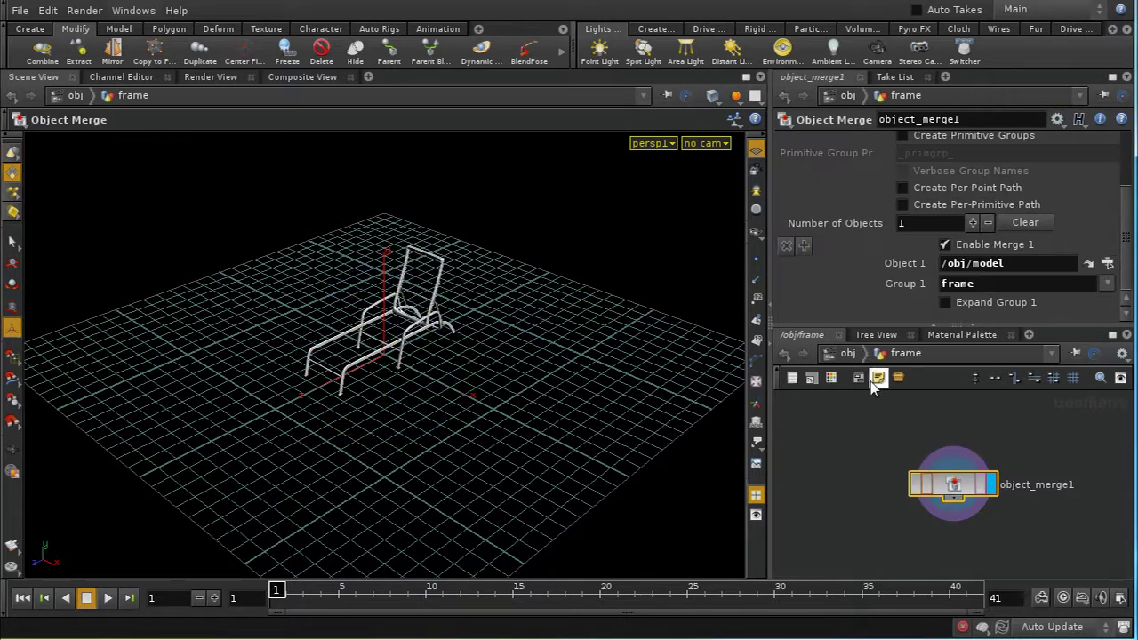
click(856, 355)
double_click(1085, 504)
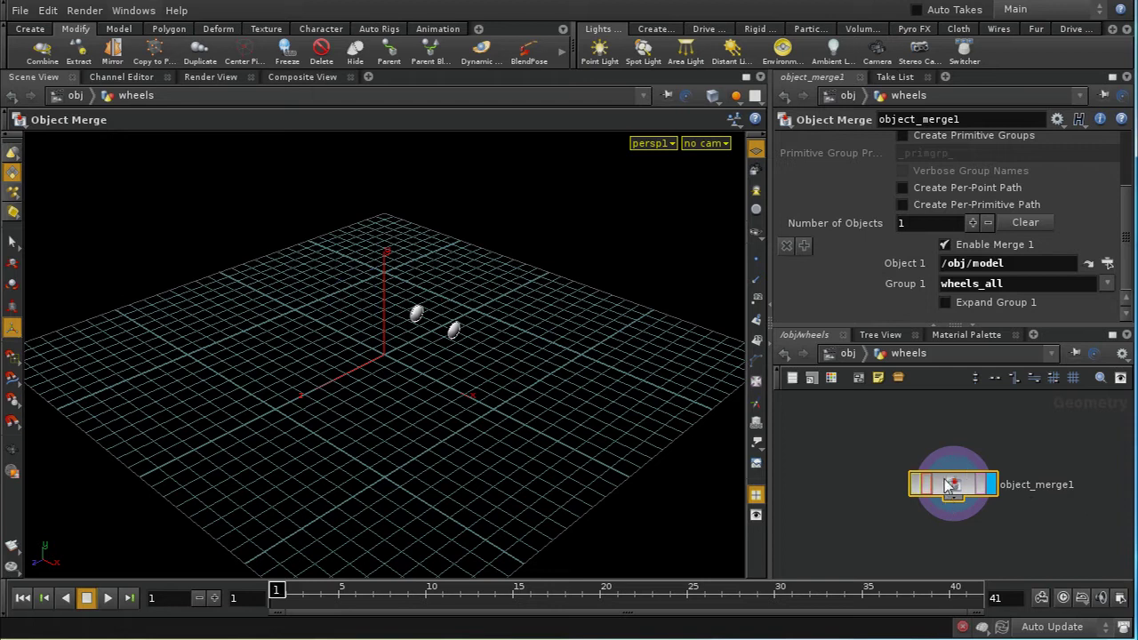
click(847, 354)
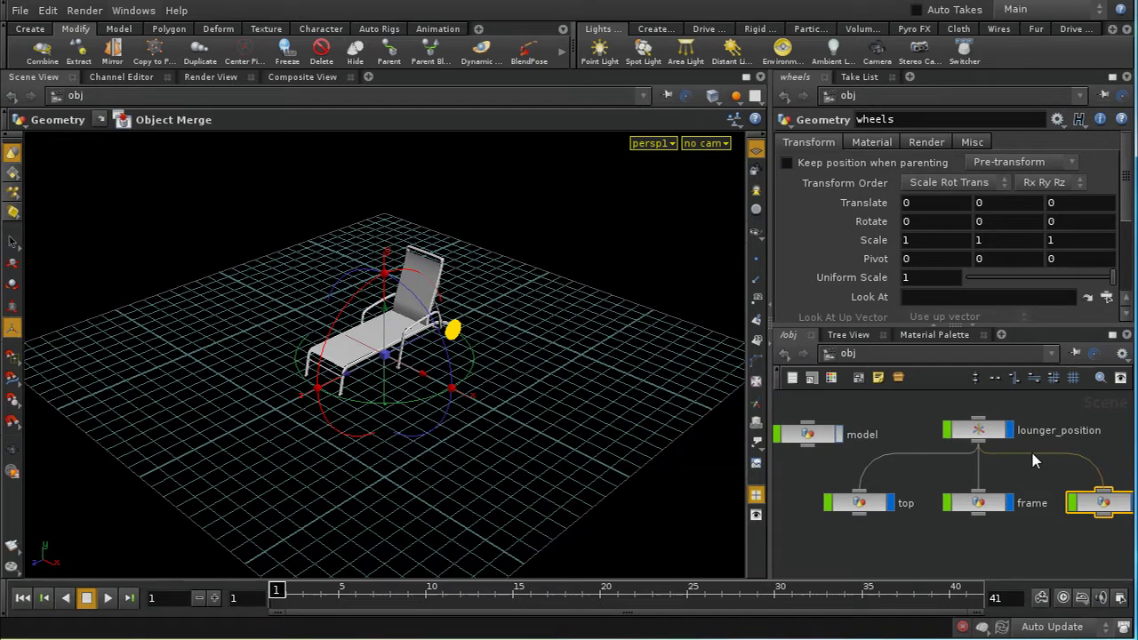
- Drag the lounger_position null along X to Translate X 0.298833
click(978, 431)
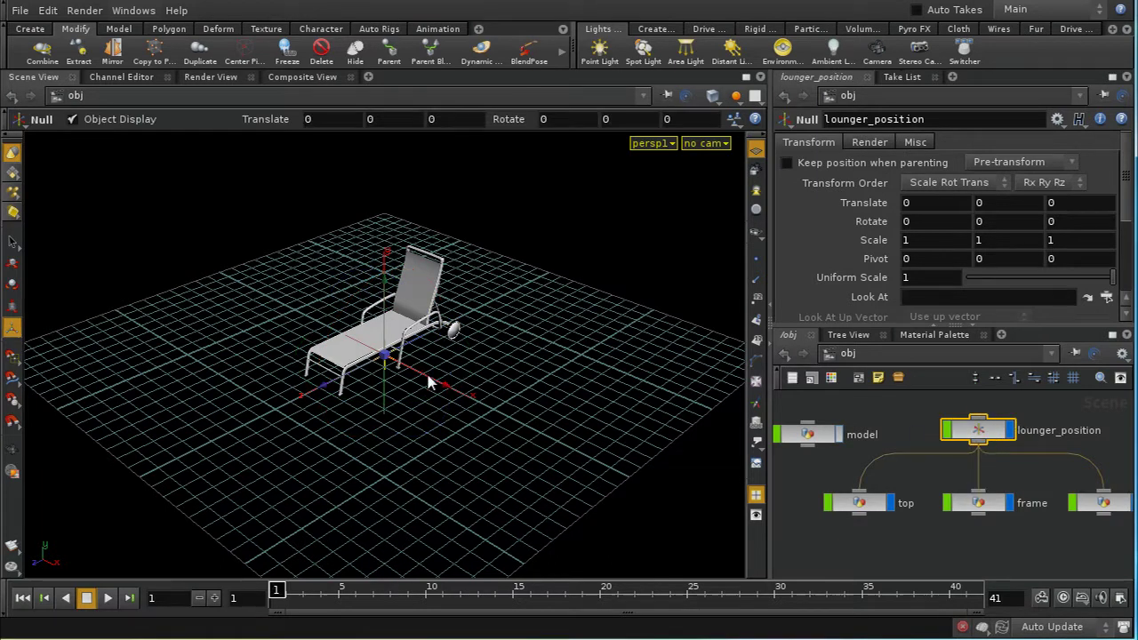
mouse_move(427, 382)
mouse_down()
mouse_move(500, 422)
mouse_move(394, 361)
mouse_move(438, 410)
mouse_move(426, 396)
mouse_up()
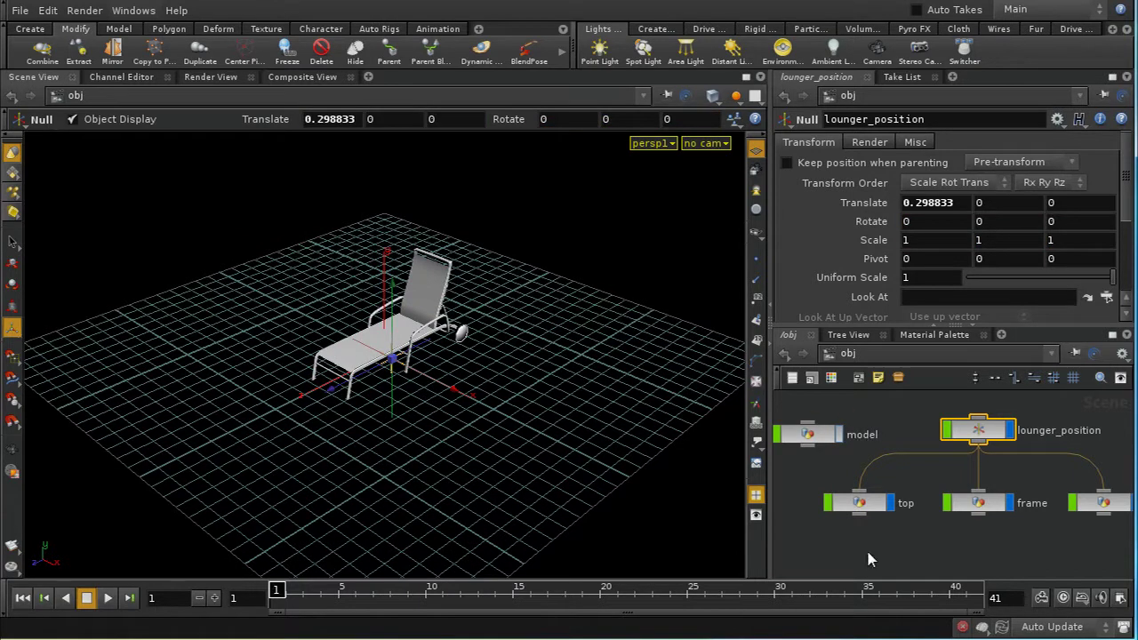
middle_drag(870, 558, 870, 540)
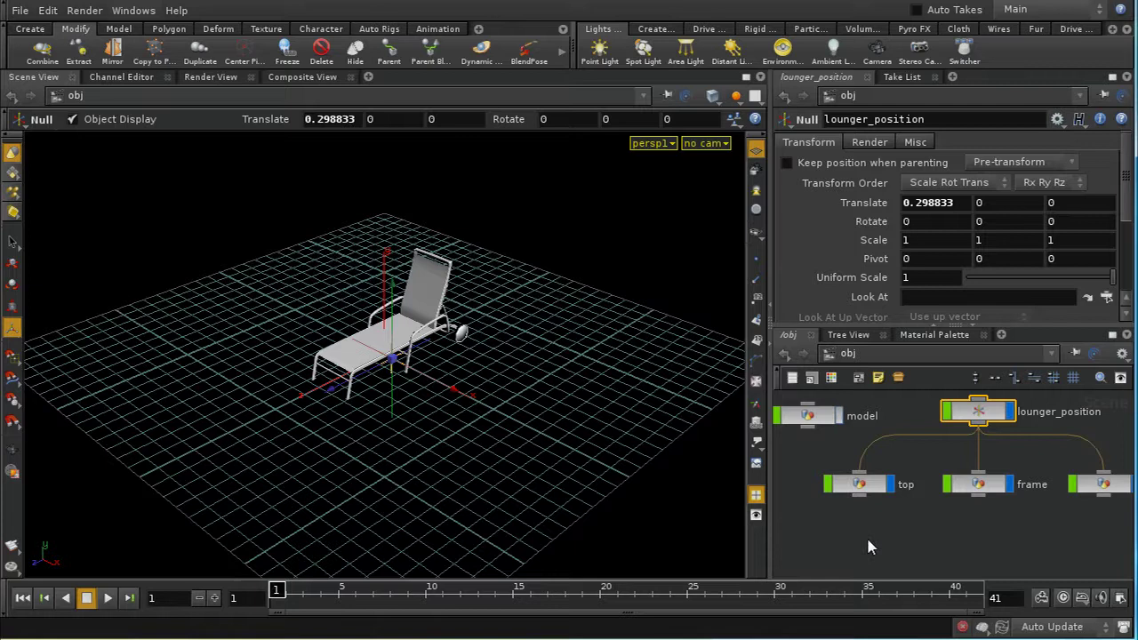
- Add a Clay material from the Material Palette to /shop and rename it lounger_top
click(945, 335)
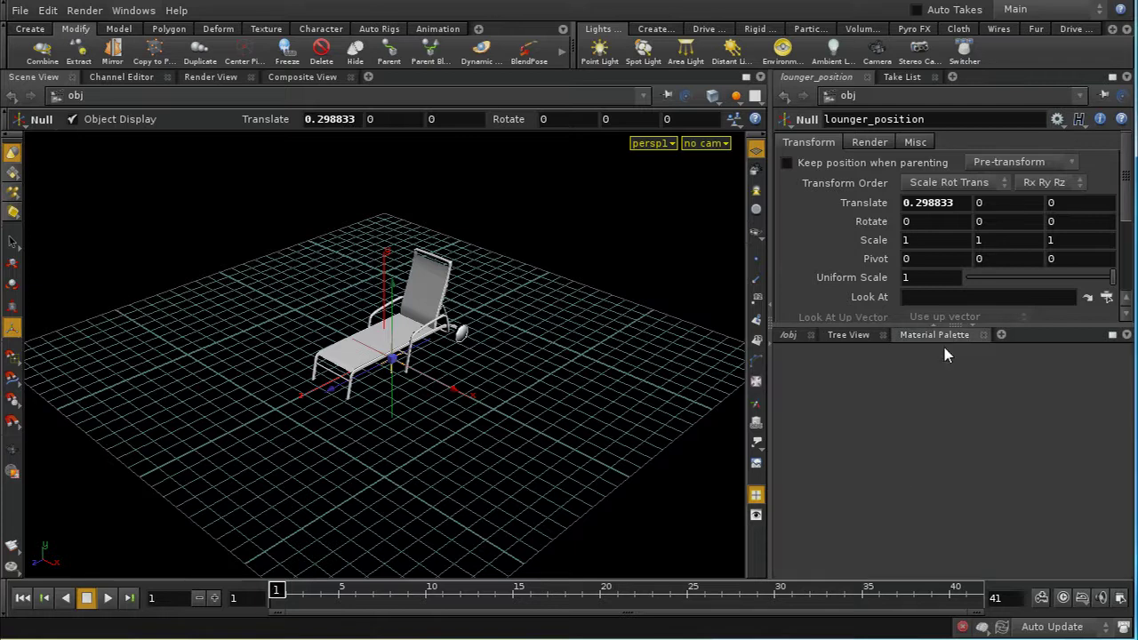
scroll(876, 387, down, 3)
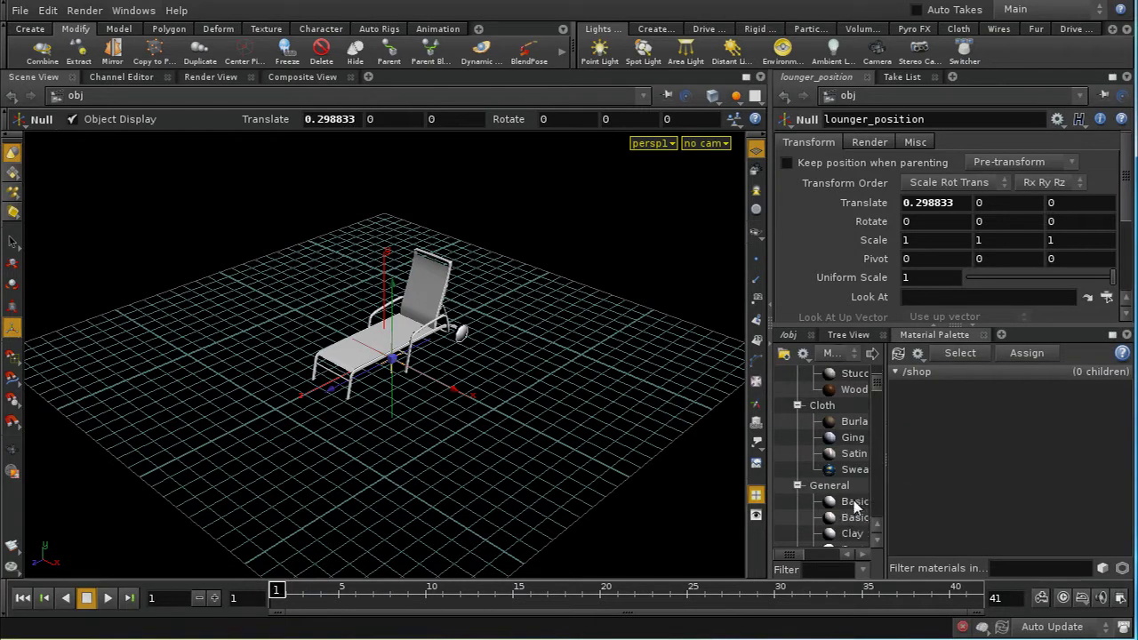
click(856, 534)
drag(856, 535, 981, 437)
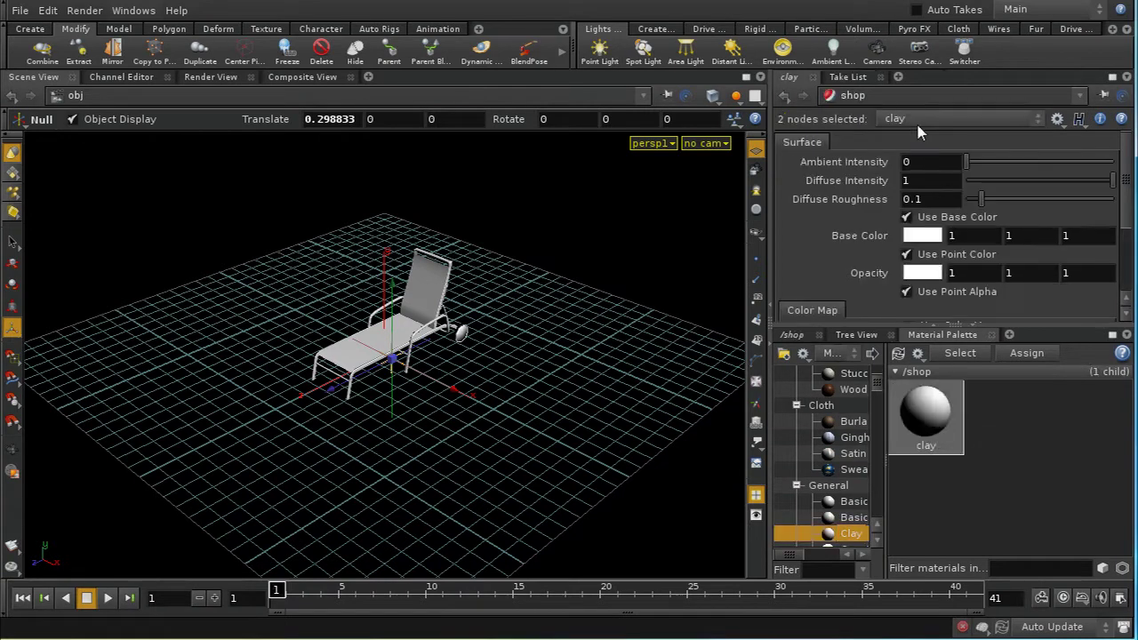
click(799, 335)
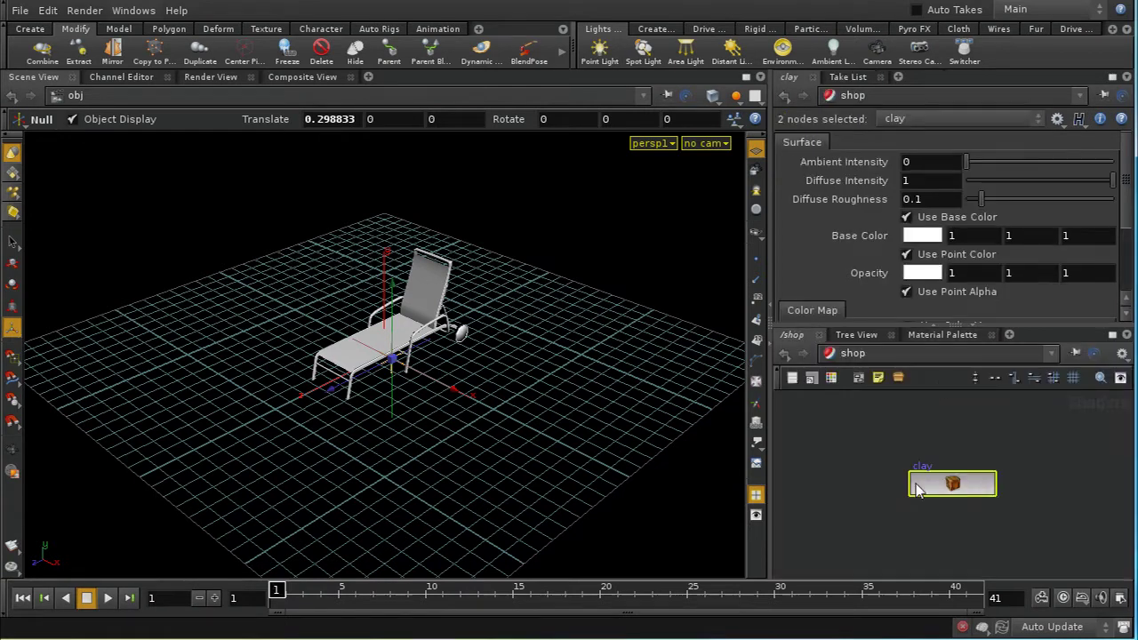
click(968, 485)
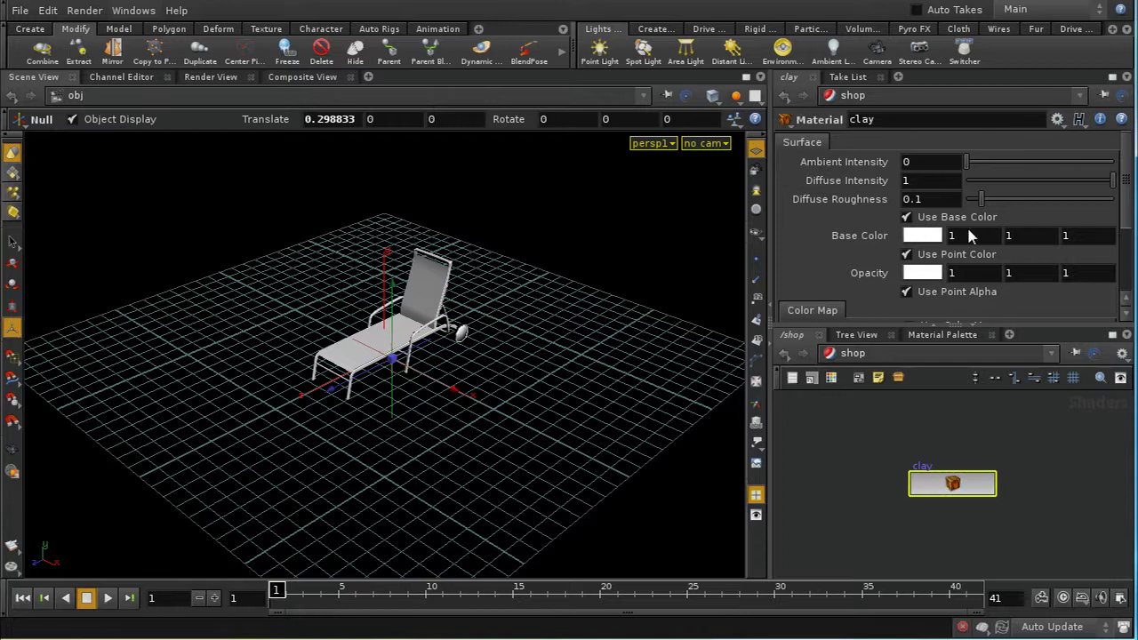
double_click(926, 116)
text(lou)
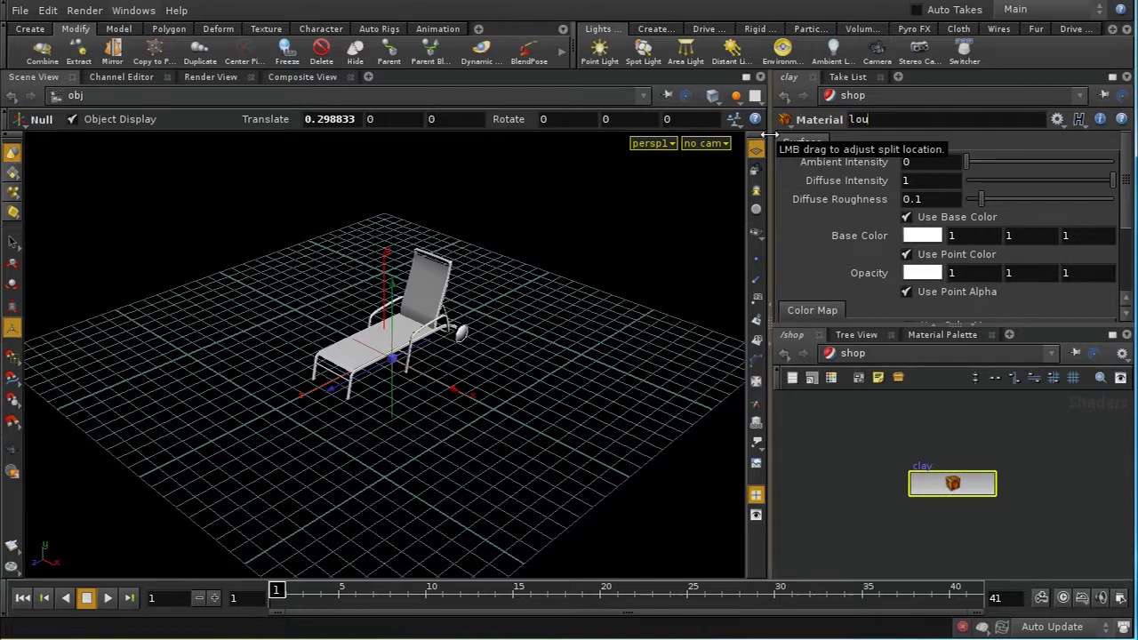
text(nger_top)
key(Return)
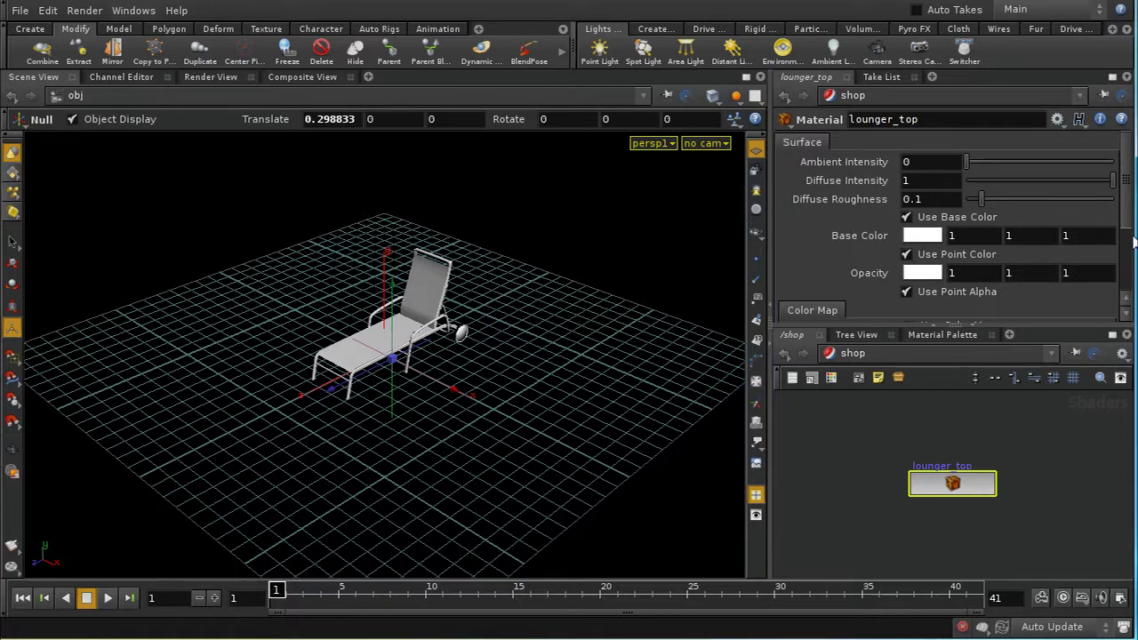
- Enable Use Color Map and set the base colour map to $HIP/top_texture.jpg
scroll(1128, 226, down, 3)
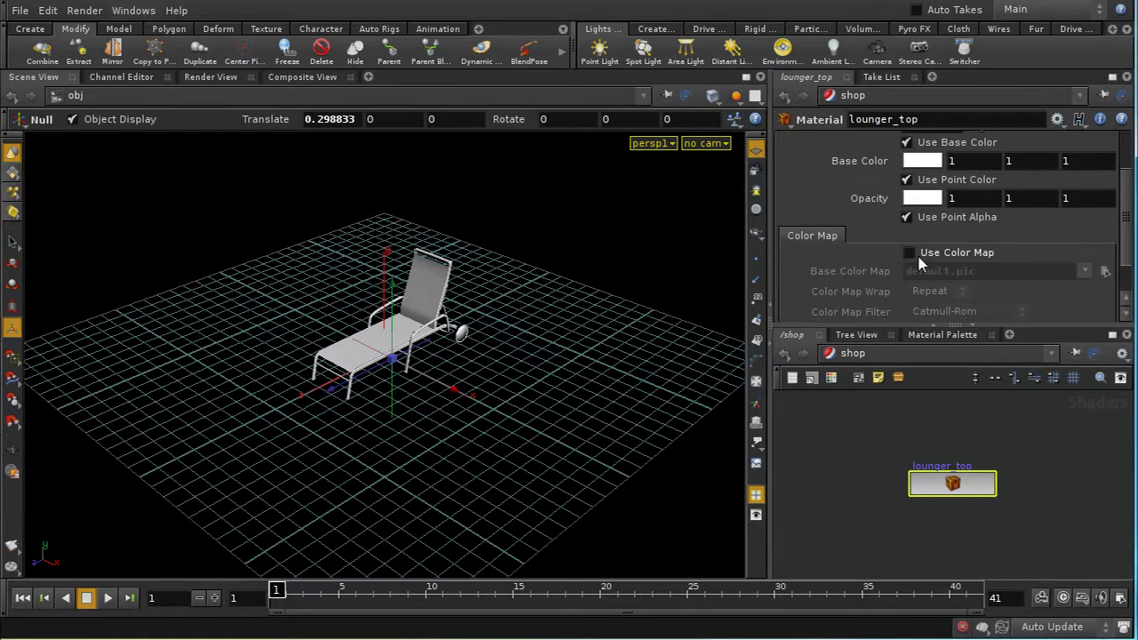
click(909, 254)
click(1104, 273)
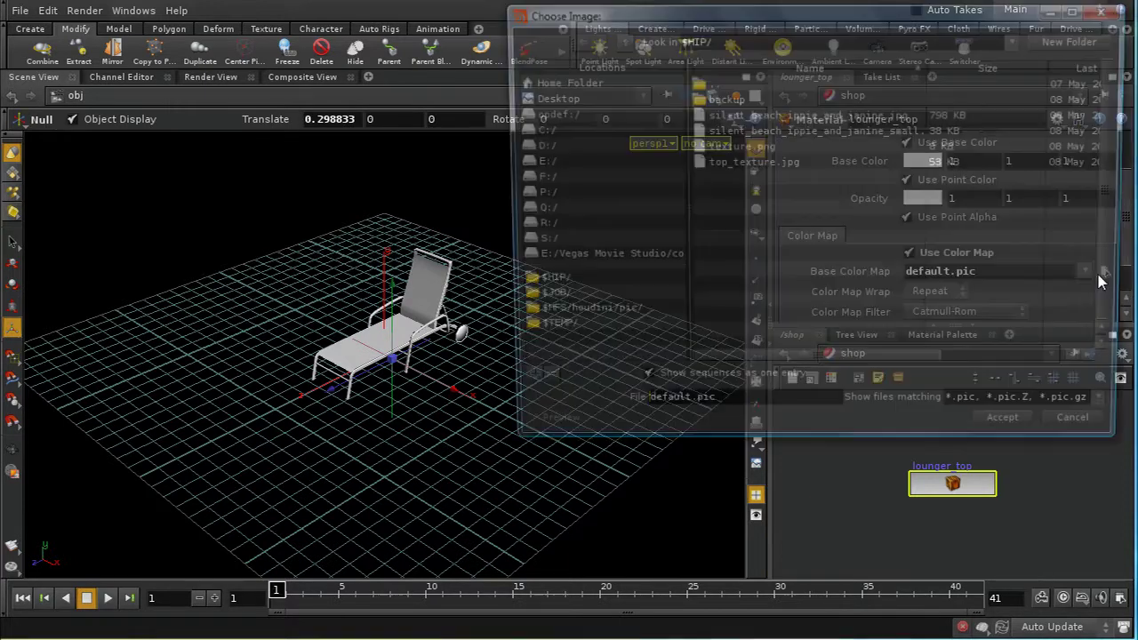
click(793, 163)
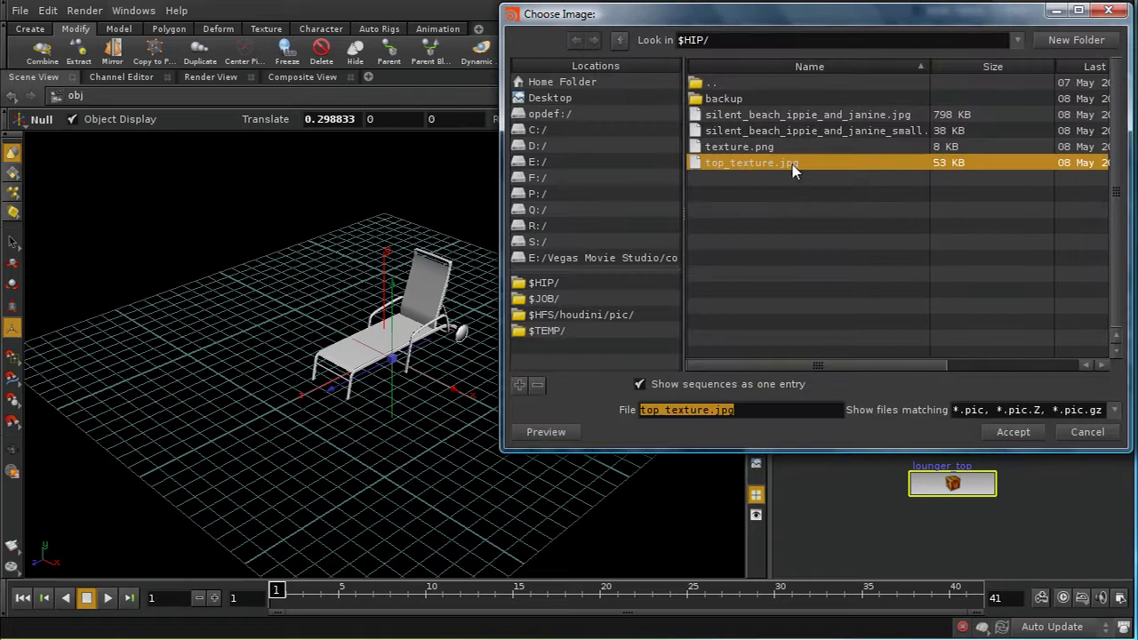
click(1012, 434)
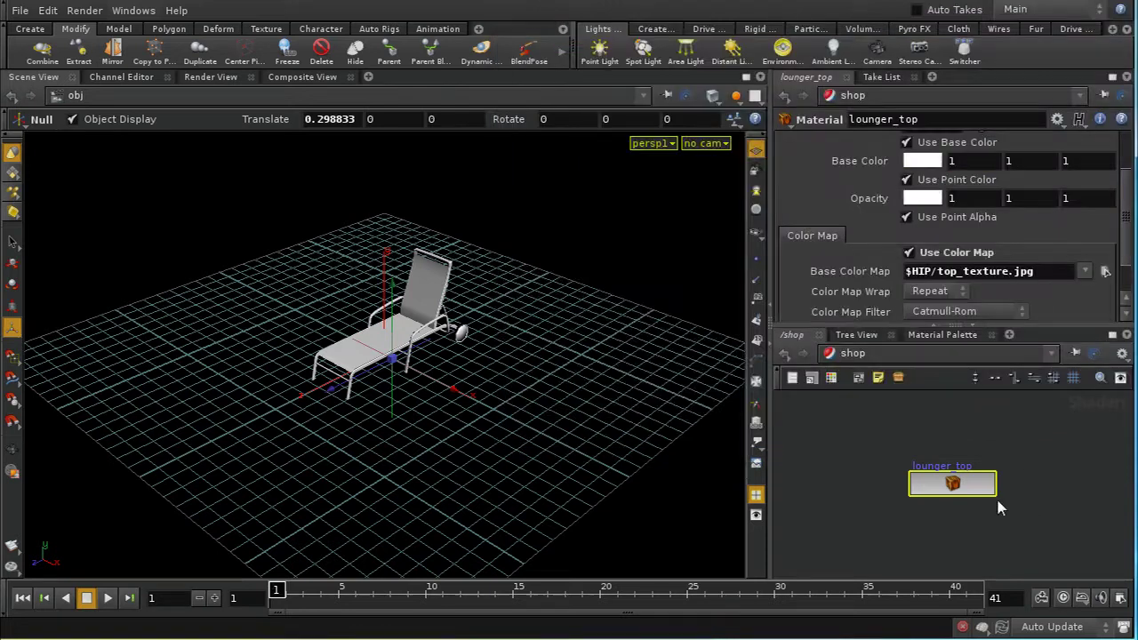
- Add a Reflective material to /shop and place it beside lounger_top
middle_drag(962, 541, 958, 514)
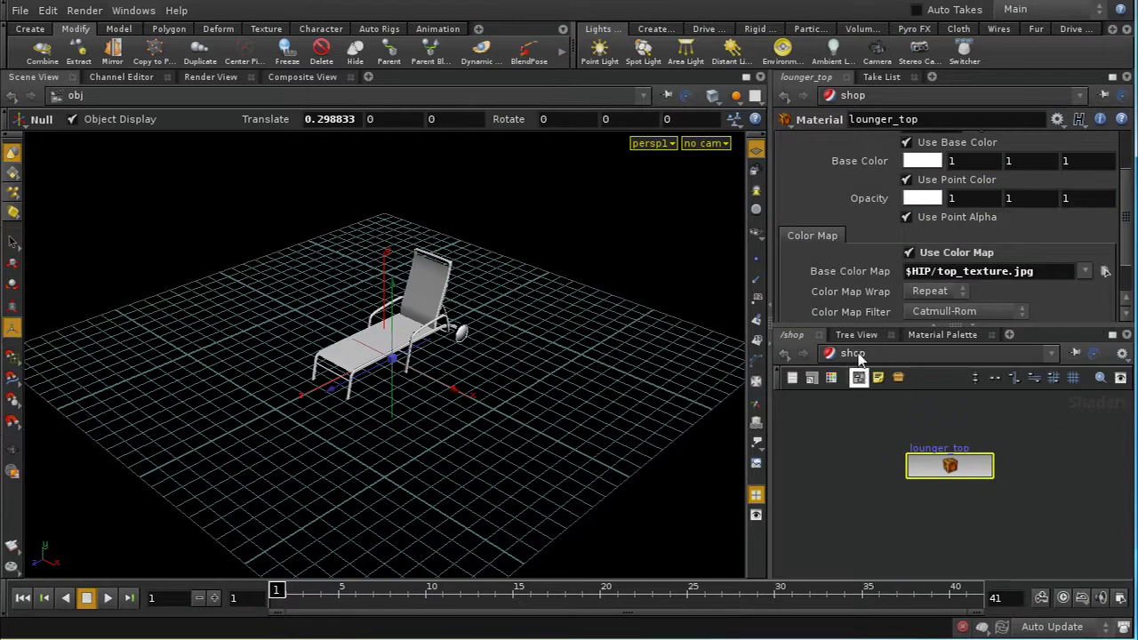
click(950, 335)
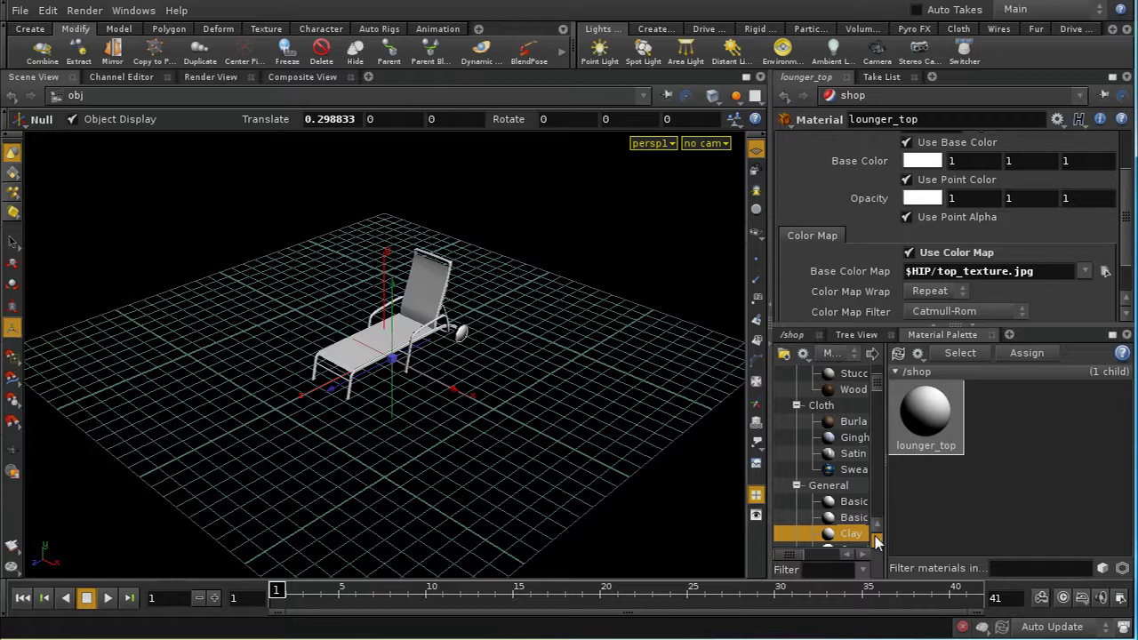
scroll(877, 543, down, 5)
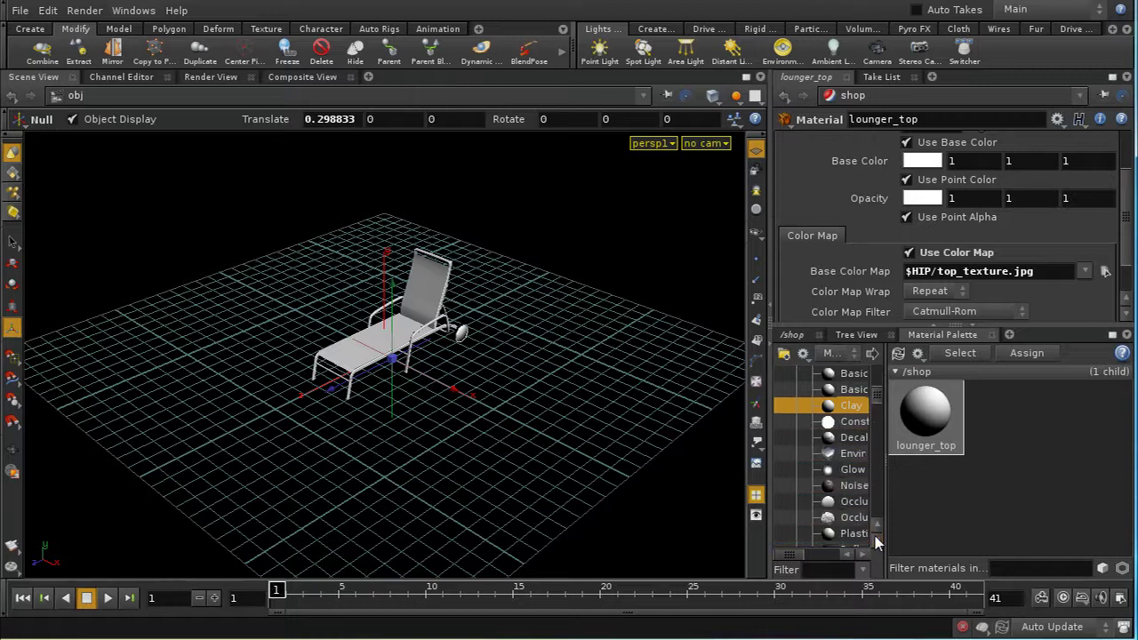
scroll(876, 543, down, 3)
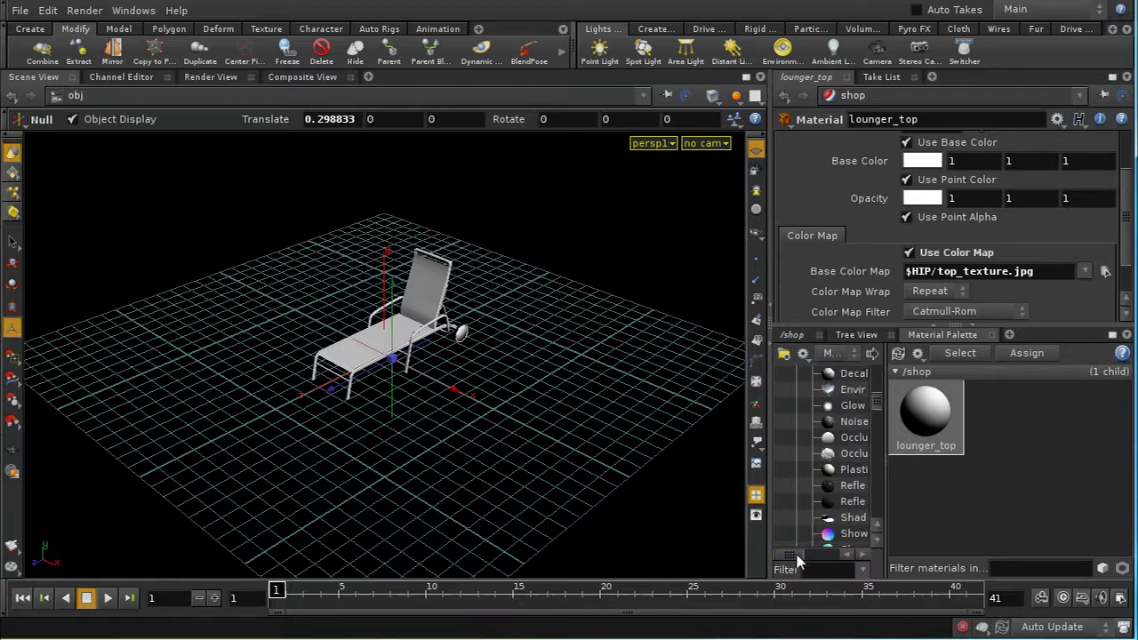
drag(798, 558, 815, 559)
click(806, 486)
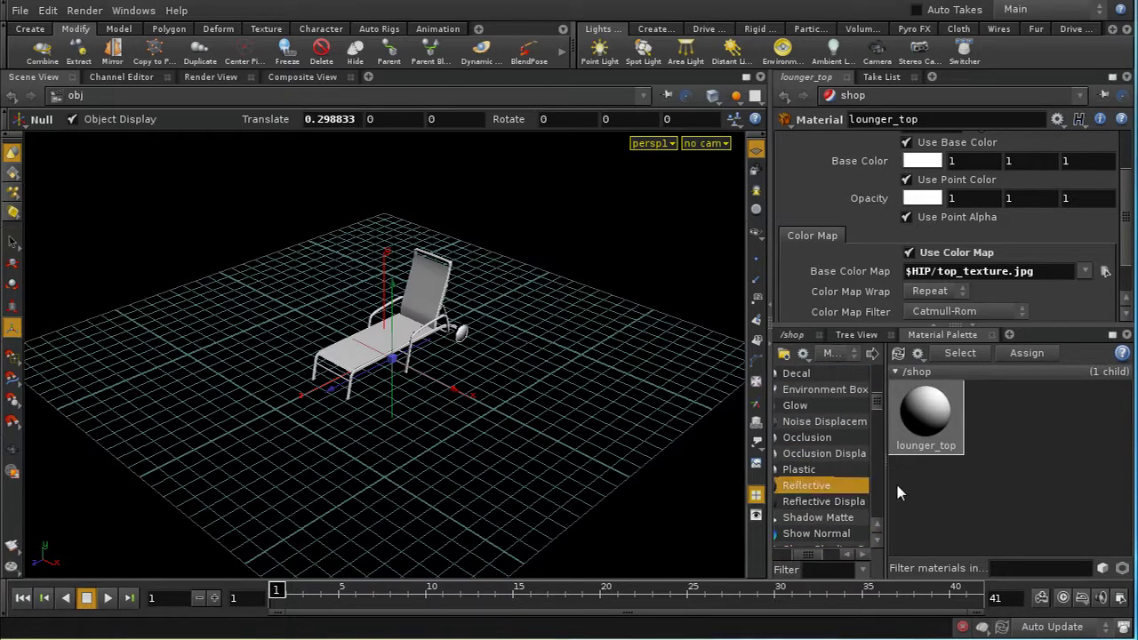
click(1035, 626)
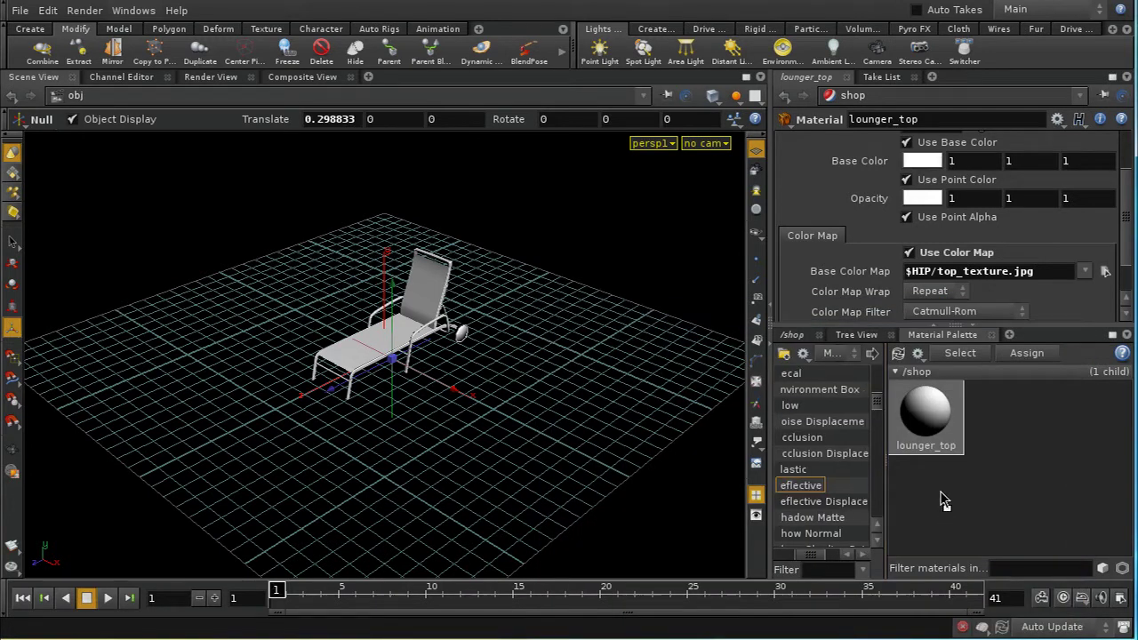
click(804, 488)
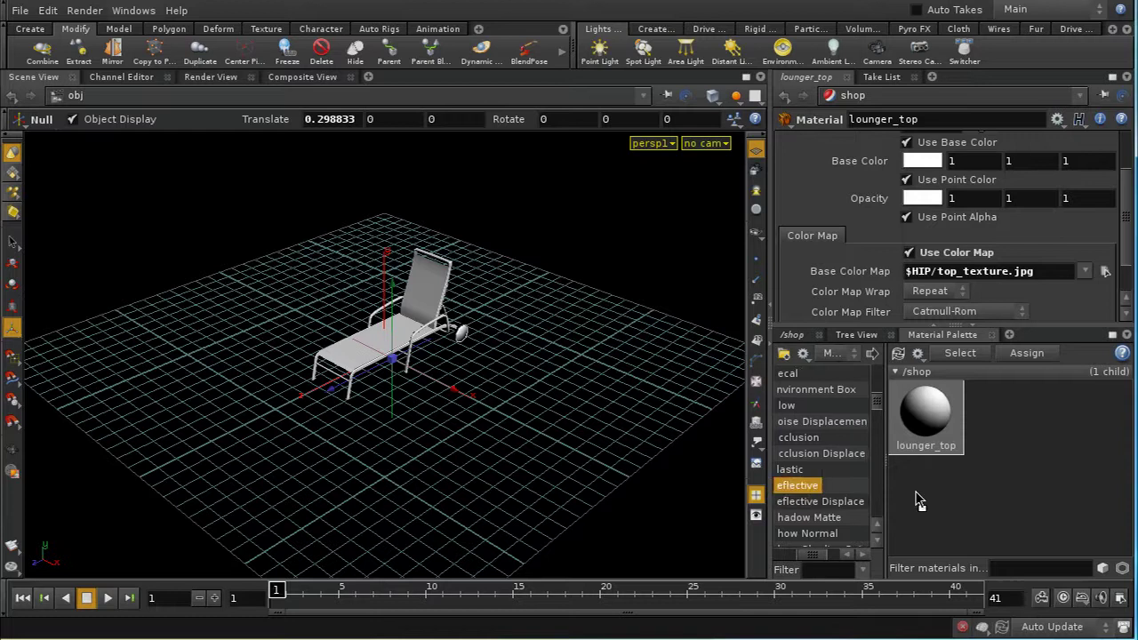
drag(919, 501, 931, 533)
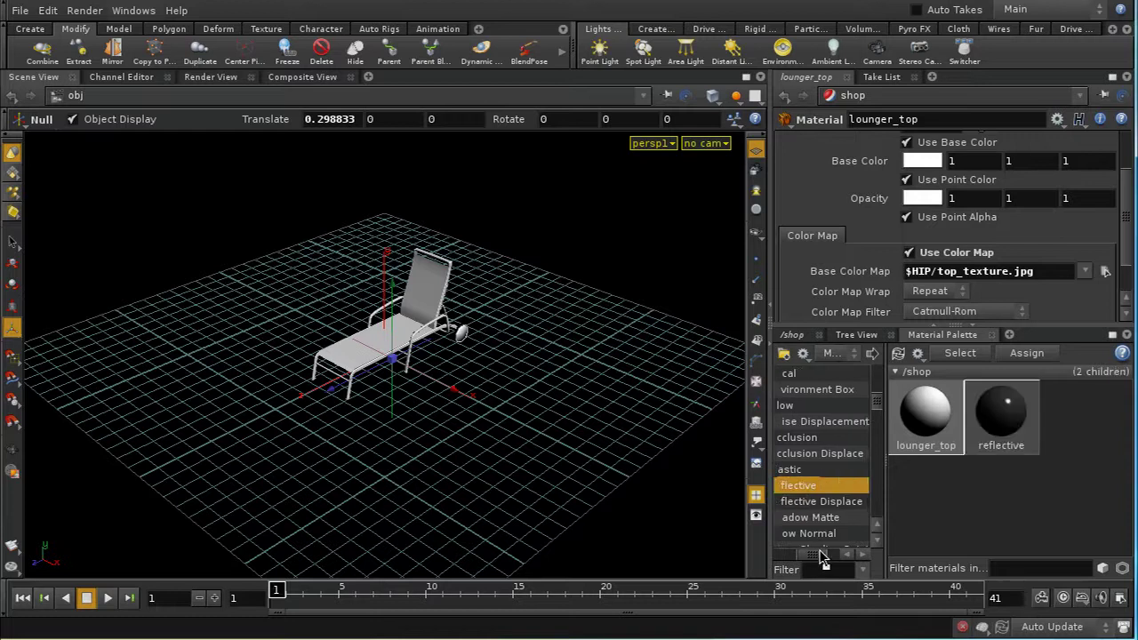
click(1018, 427)
click(792, 335)
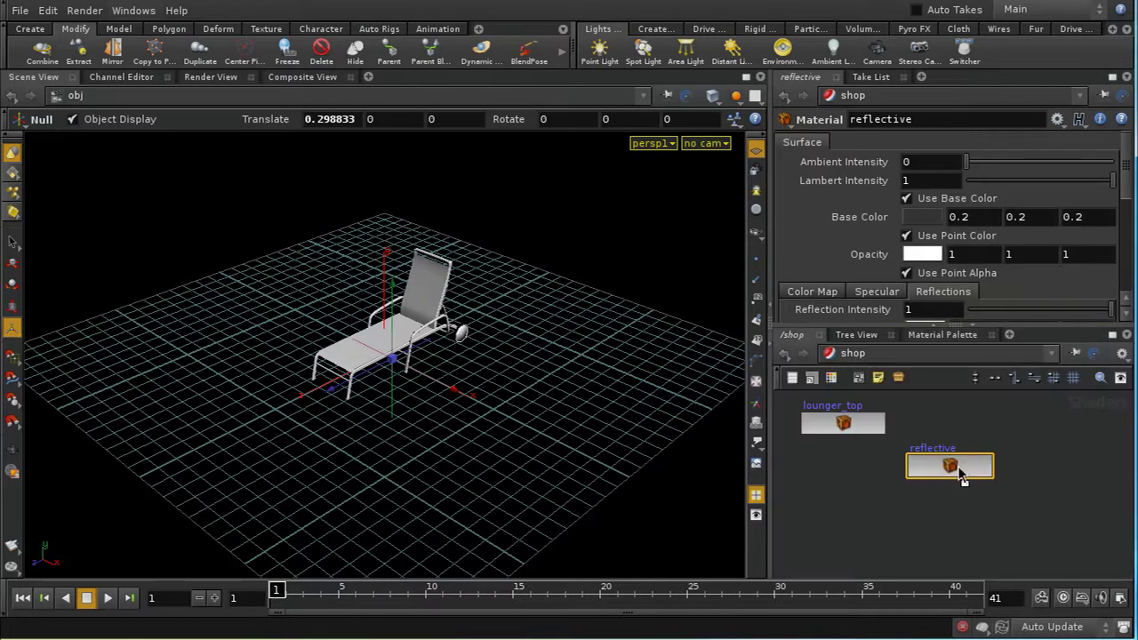
drag(961, 475, 955, 429)
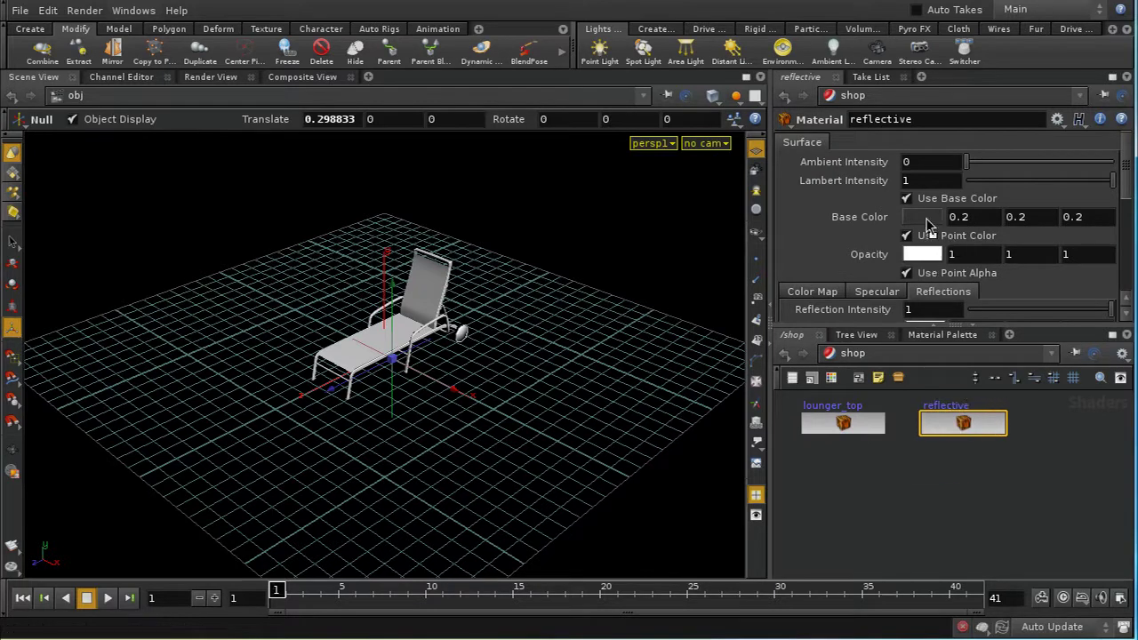
- Set the reflective material's base colour to dark orange 0.355, 0.1775, 0
click(921, 217)
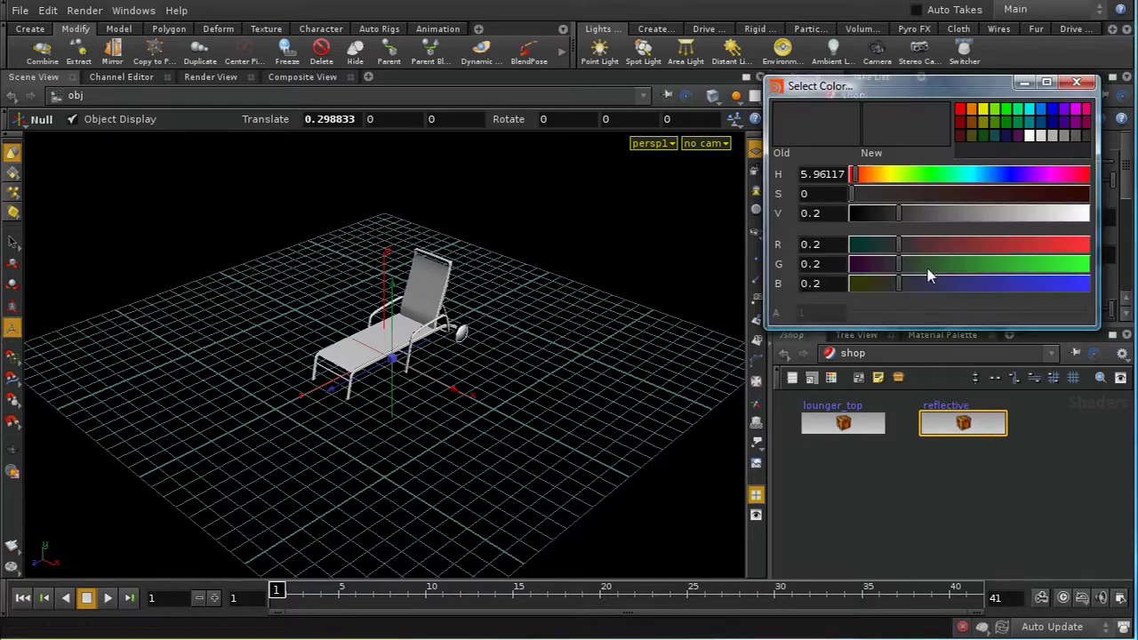
click(972, 125)
click(933, 214)
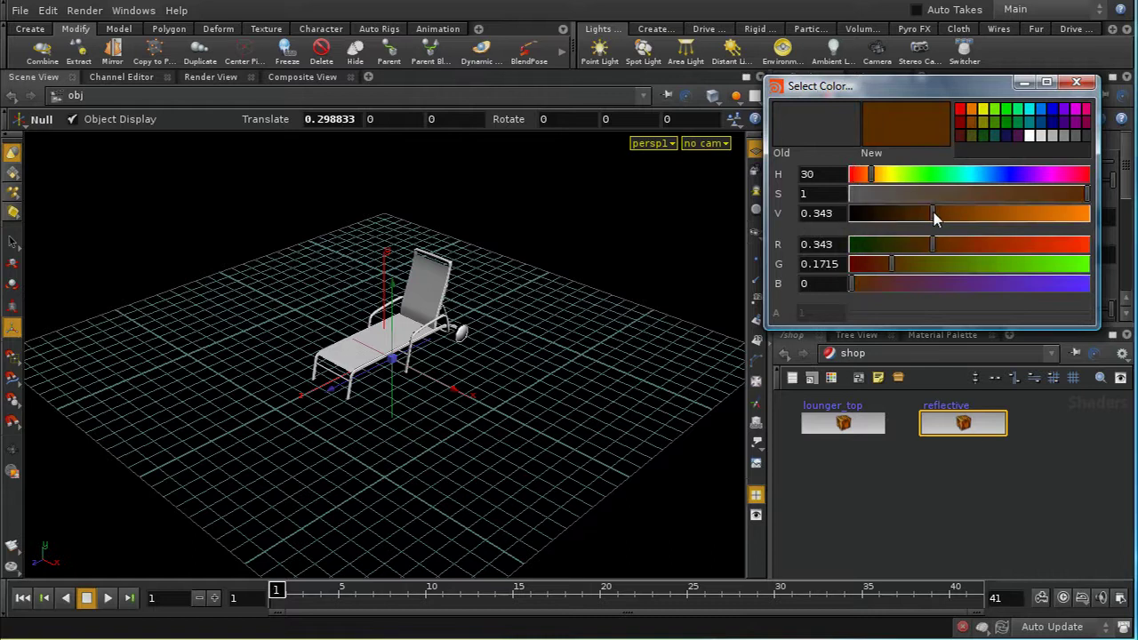
click(935, 214)
click(1077, 82)
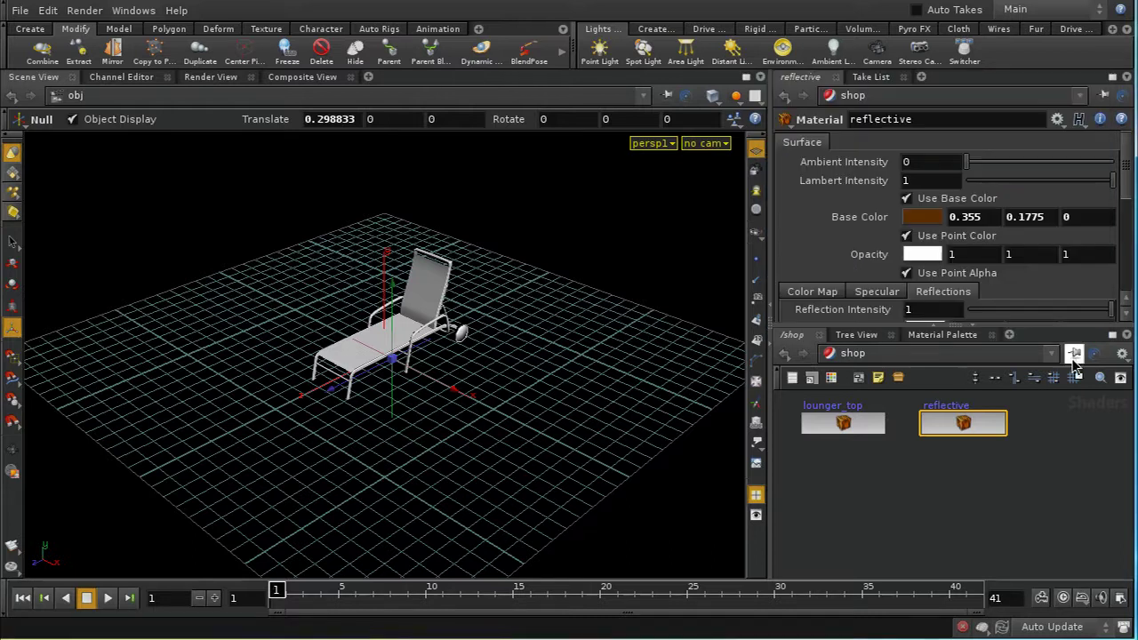
click(931, 337)
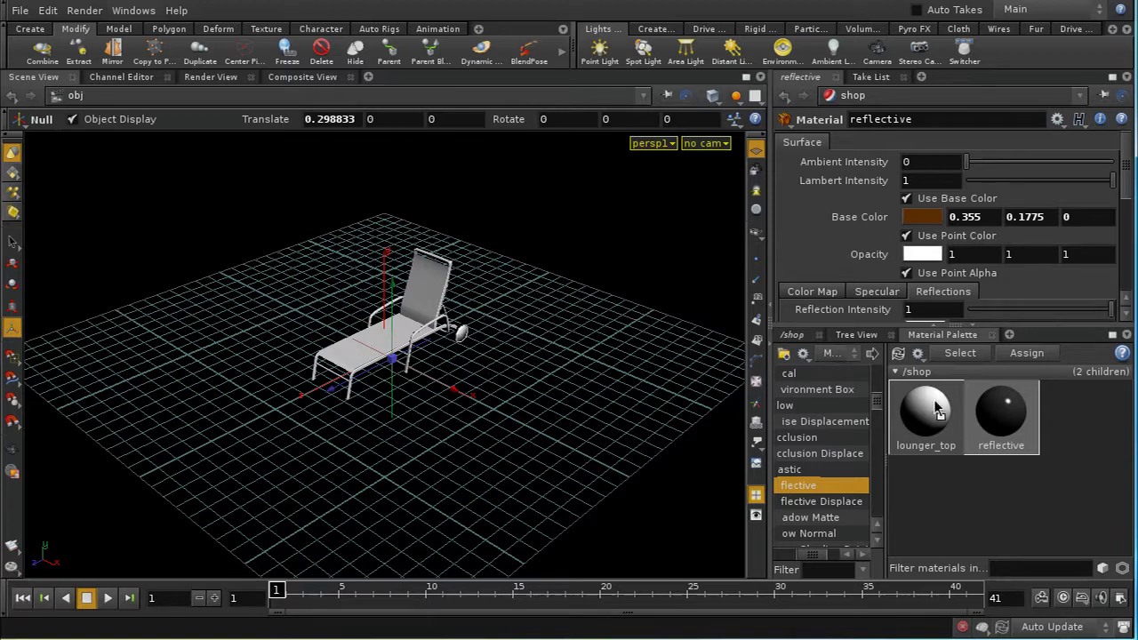
- Add another Clay material from the palette to /shop
drag(816, 554, 765, 562)
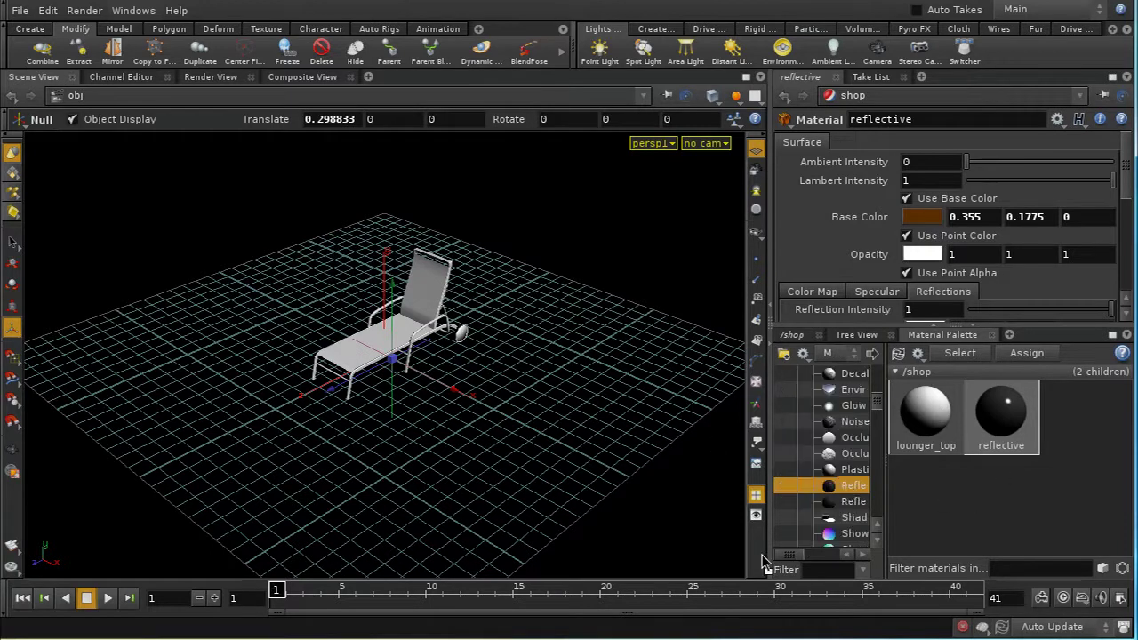
scroll(881, 396, down, 5)
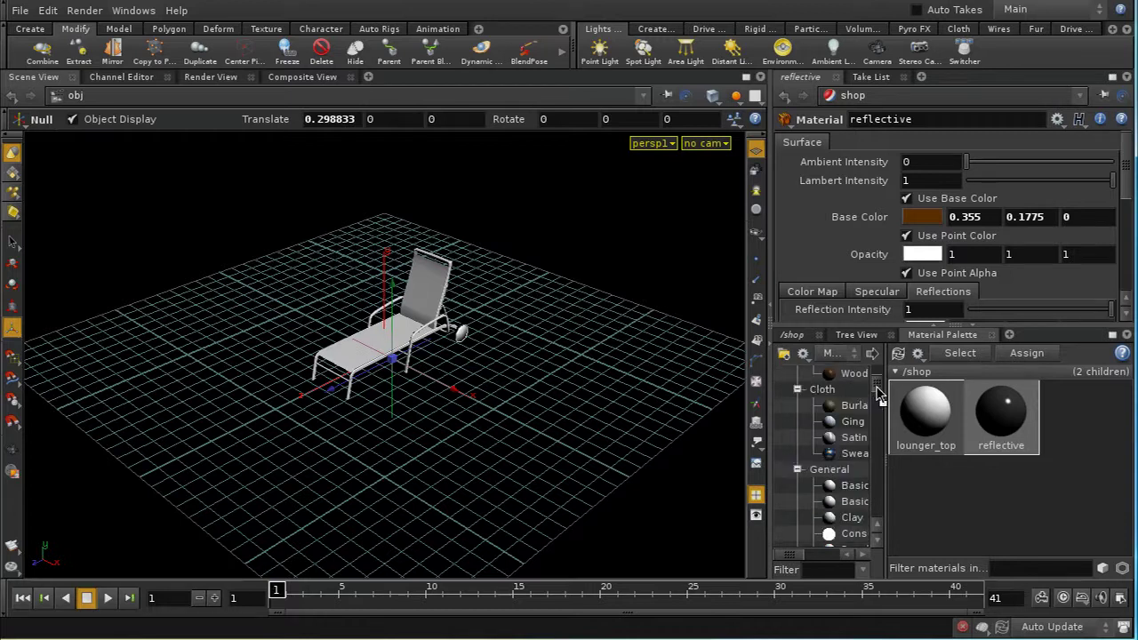
drag(854, 523, 925, 514)
click(1091, 452)
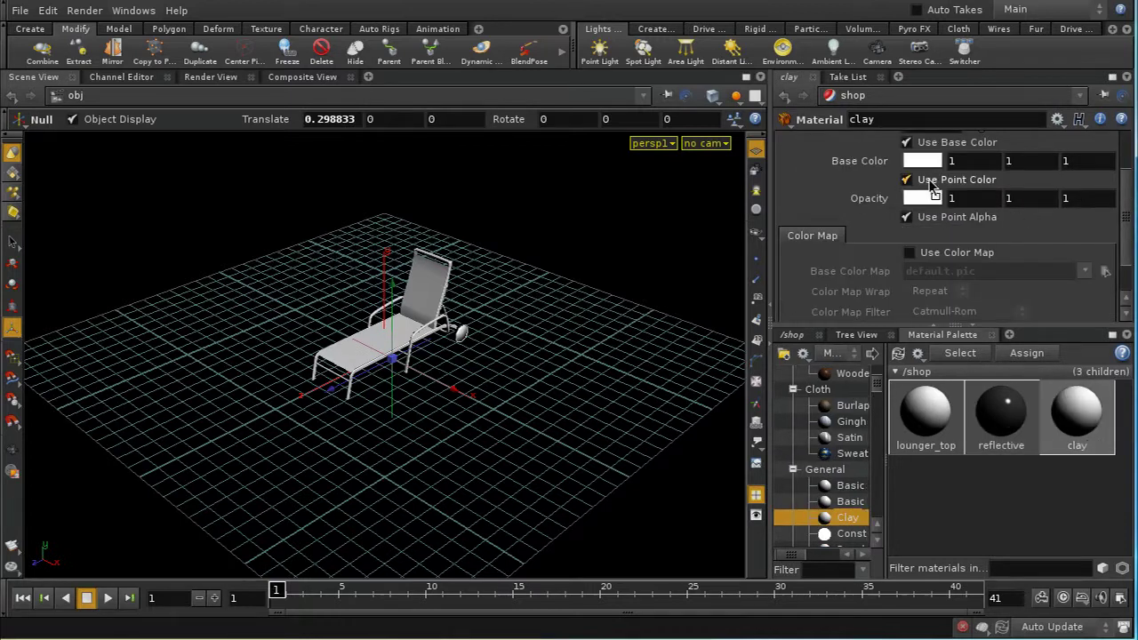
- Set its base colour to dark grey 0.211 and rename it tyre
click(924, 159)
drag(959, 224, 901, 216)
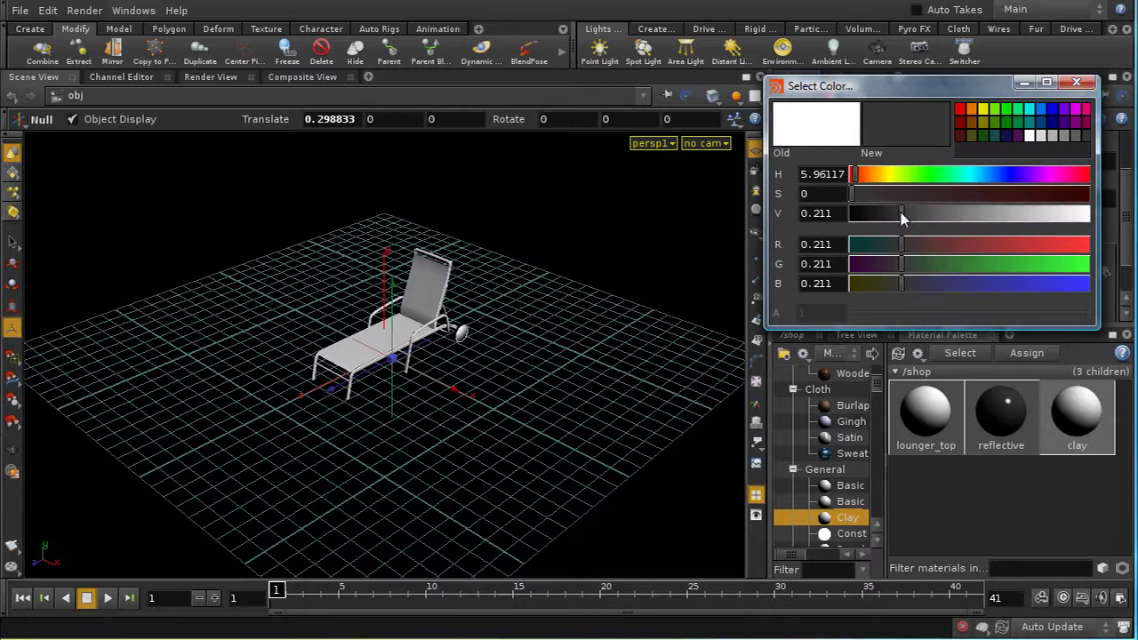
click(1081, 85)
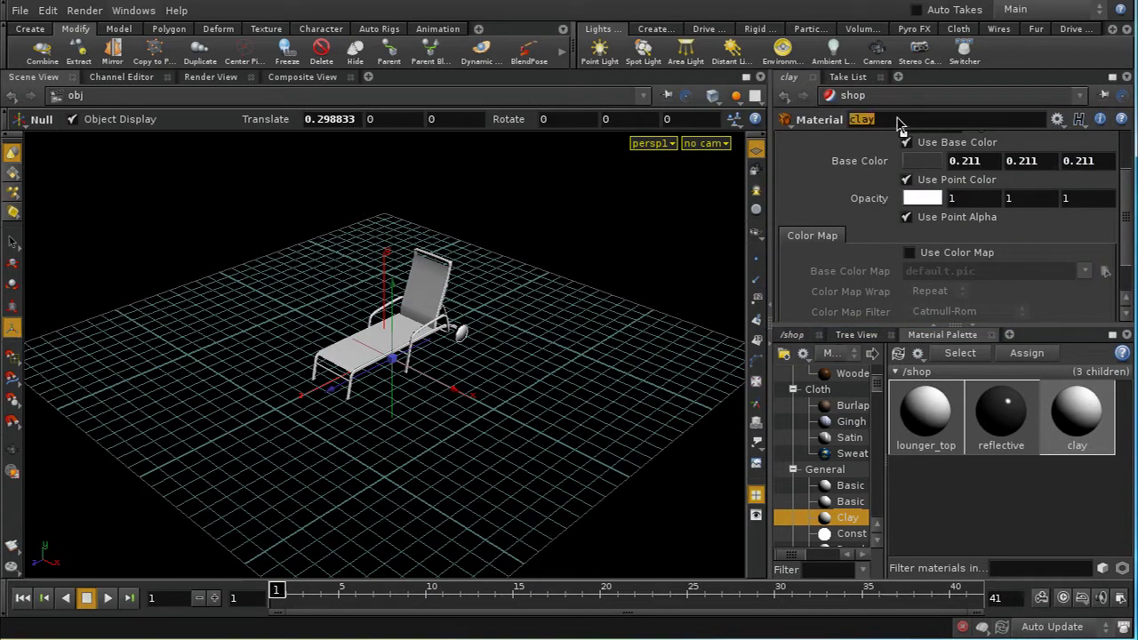
text(tyre)
key(Return)
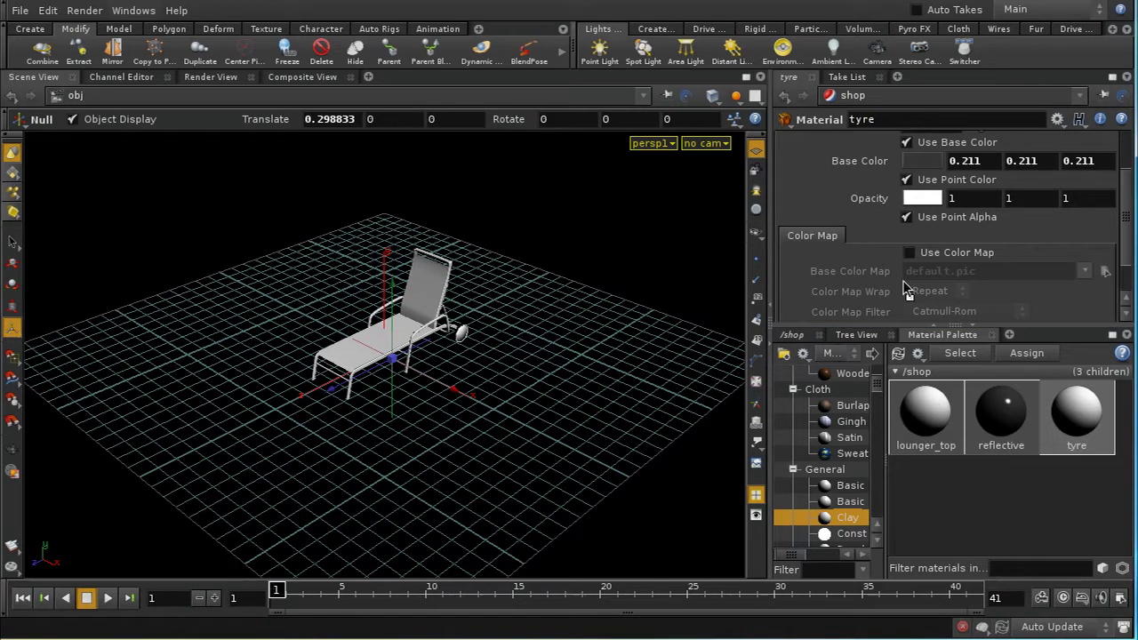
click(815, 336)
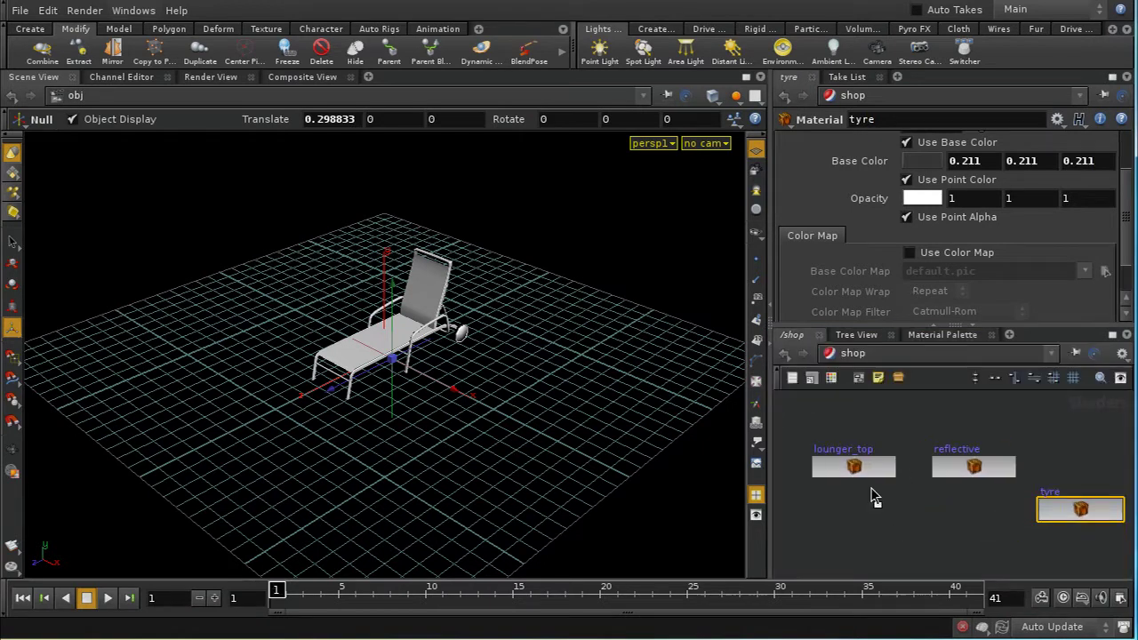
- Drag lounger_top onto the lounger's seat and reflective onto its frame in the viewport
click(860, 476)
drag(861, 479, 412, 333)
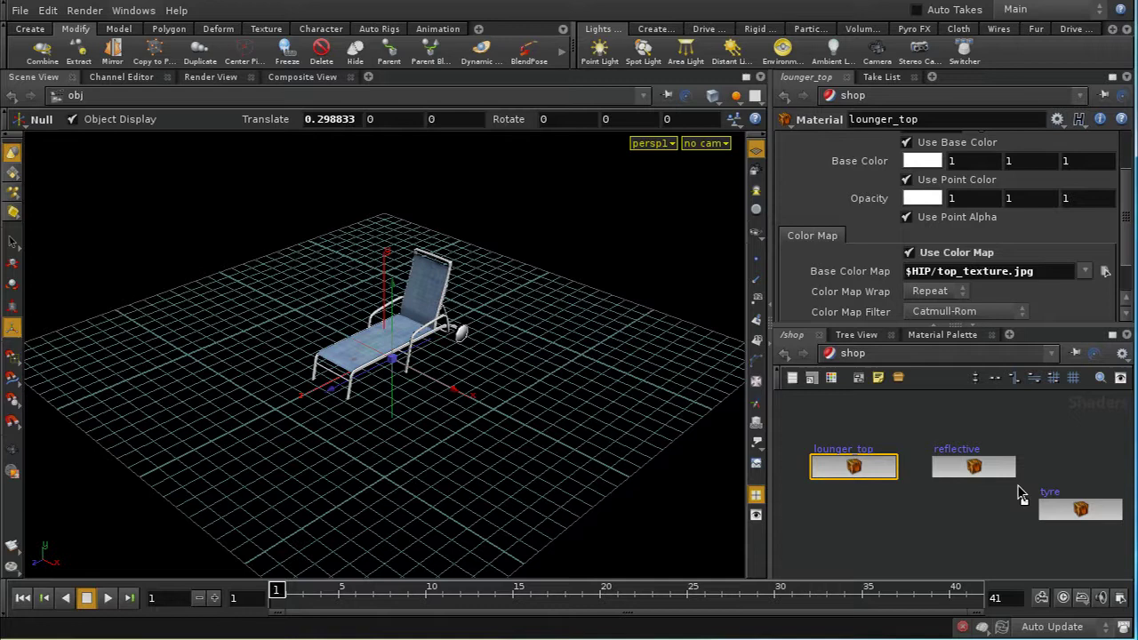
drag(976, 474, 352, 402)
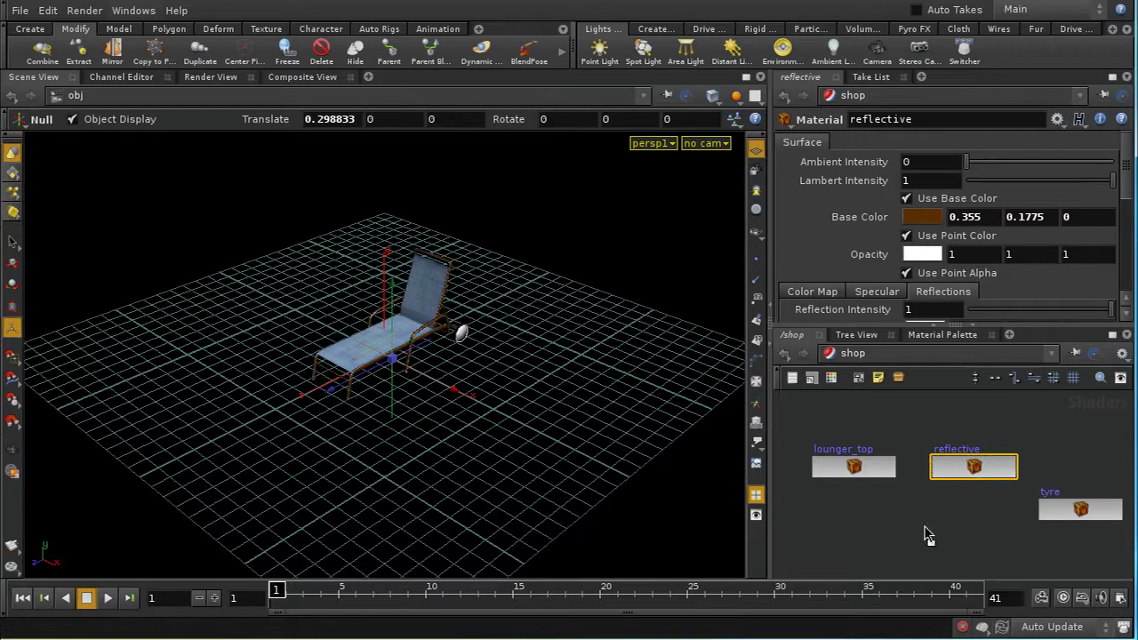
click(857, 357)
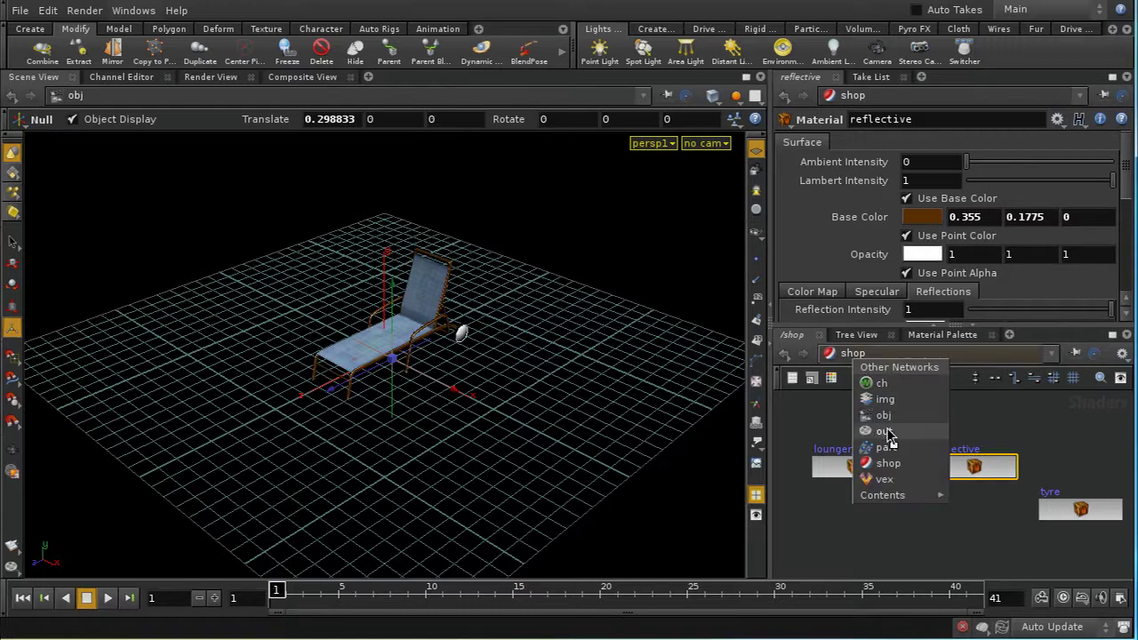
- Back at /obj, confirm the frame object's material reads /shop/reflective
click(886, 418)
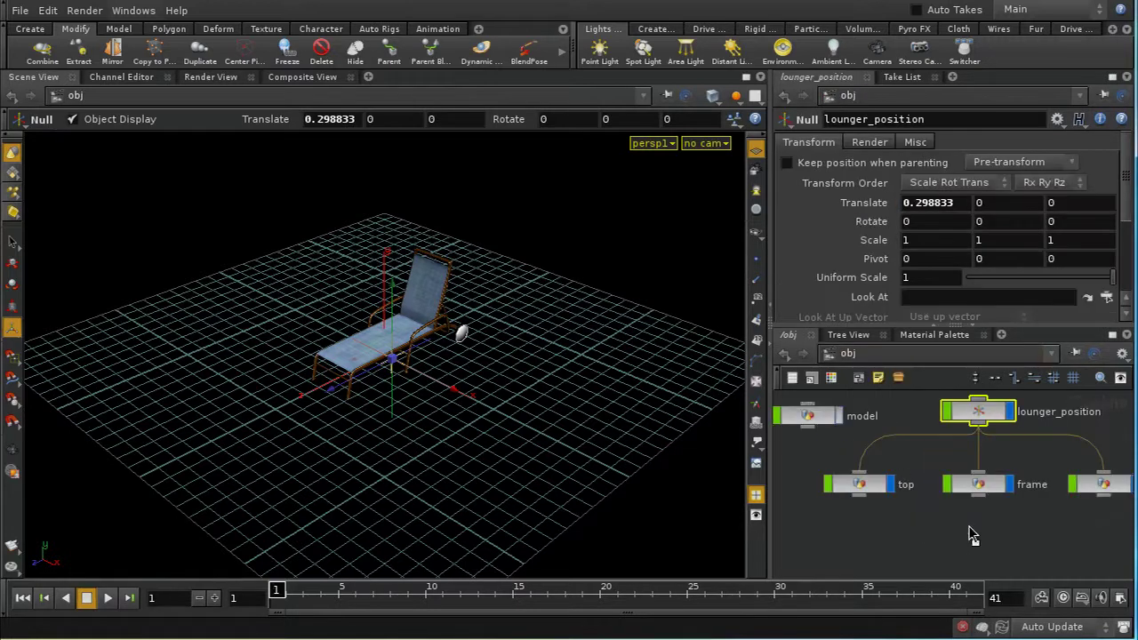
middle_drag(889, 511, 865, 500)
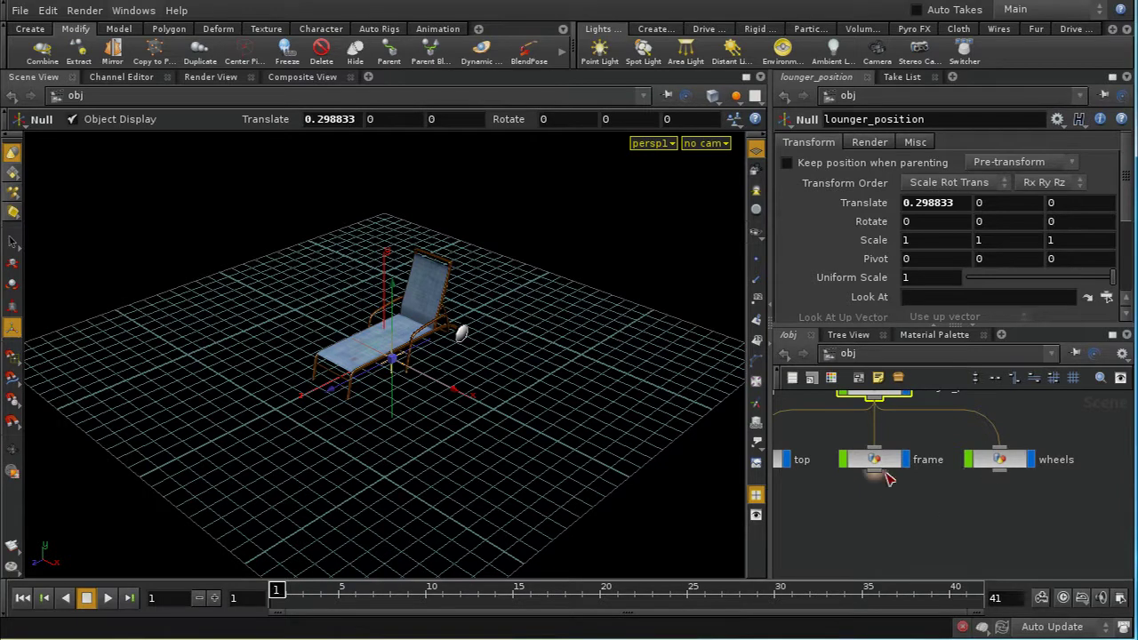
click(890, 464)
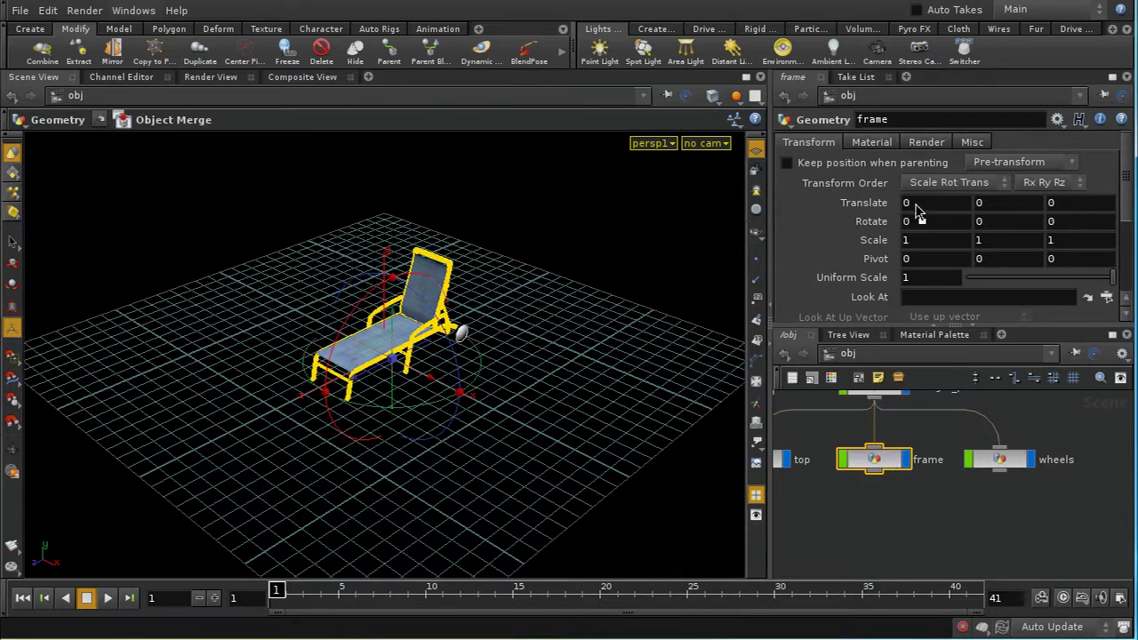
click(872, 142)
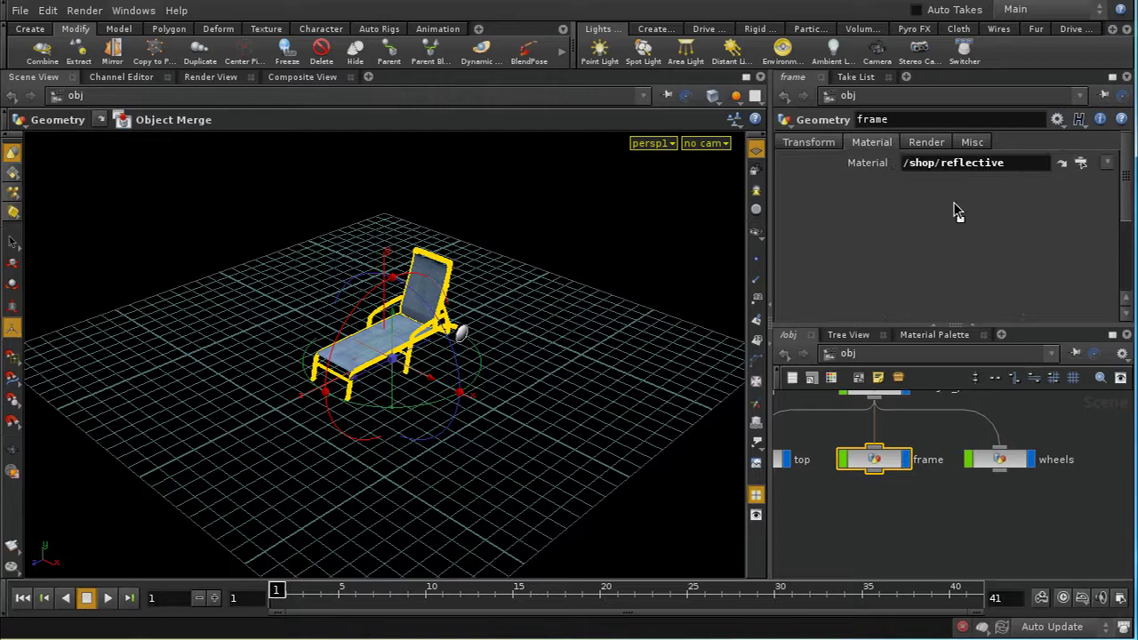
- Inside the wheels object, add a Material node below object_merge1
double_click(1003, 468)
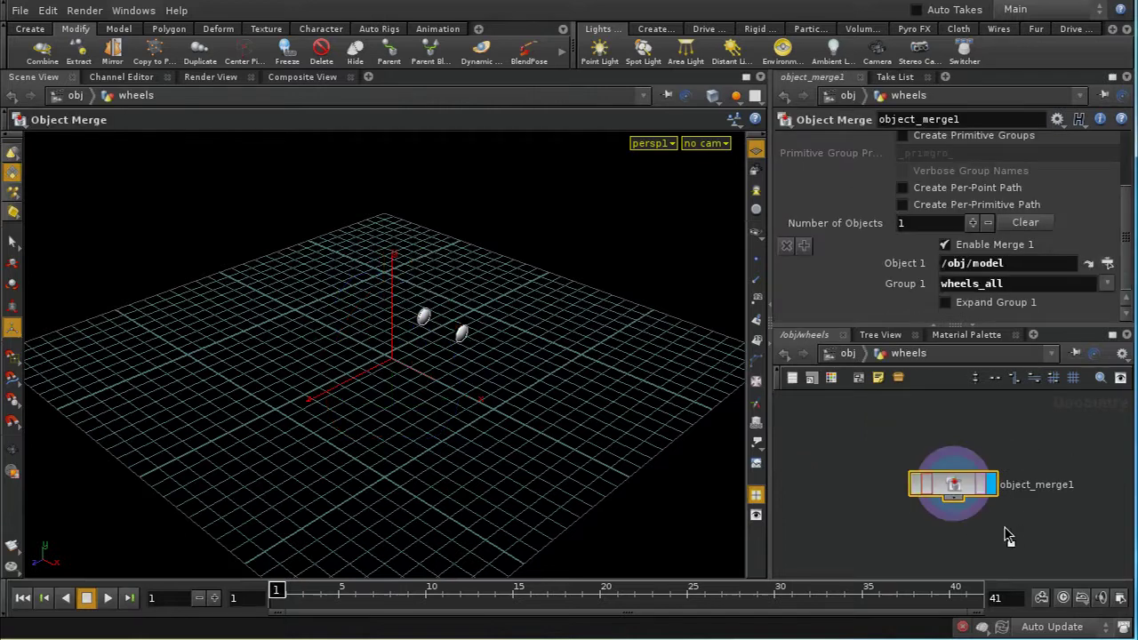
key(Tab)
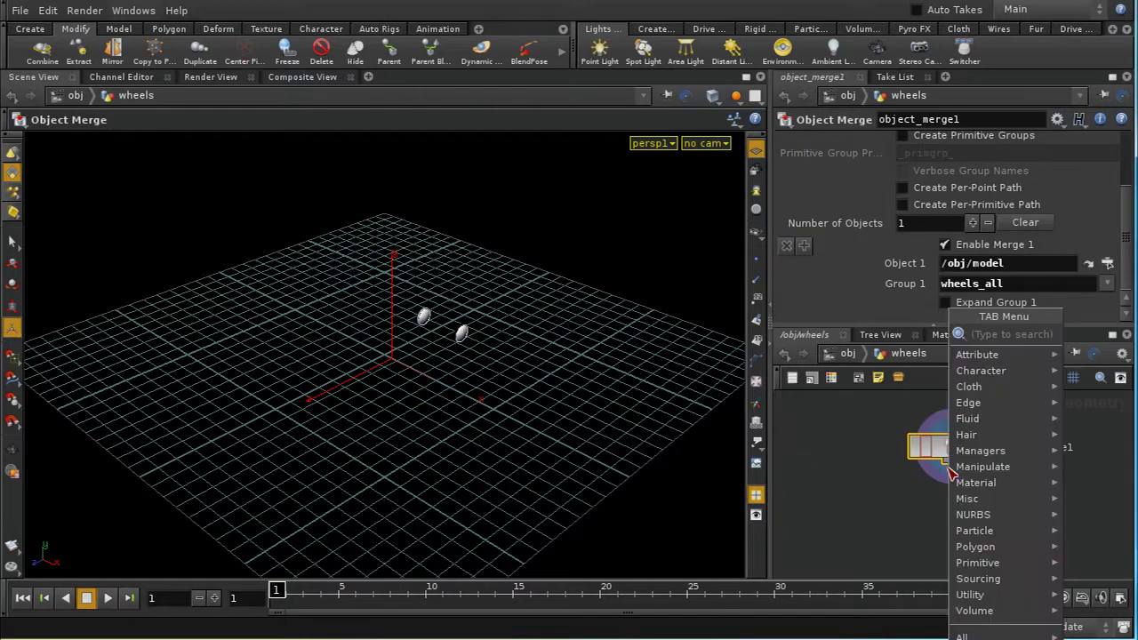
text(Material)
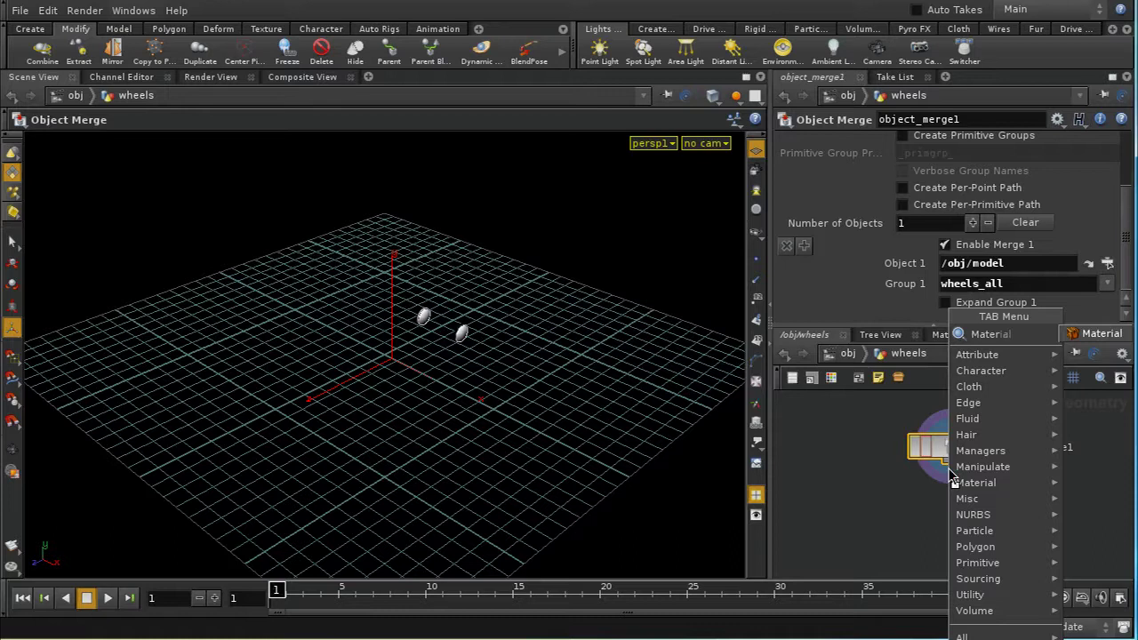
click(1094, 335)
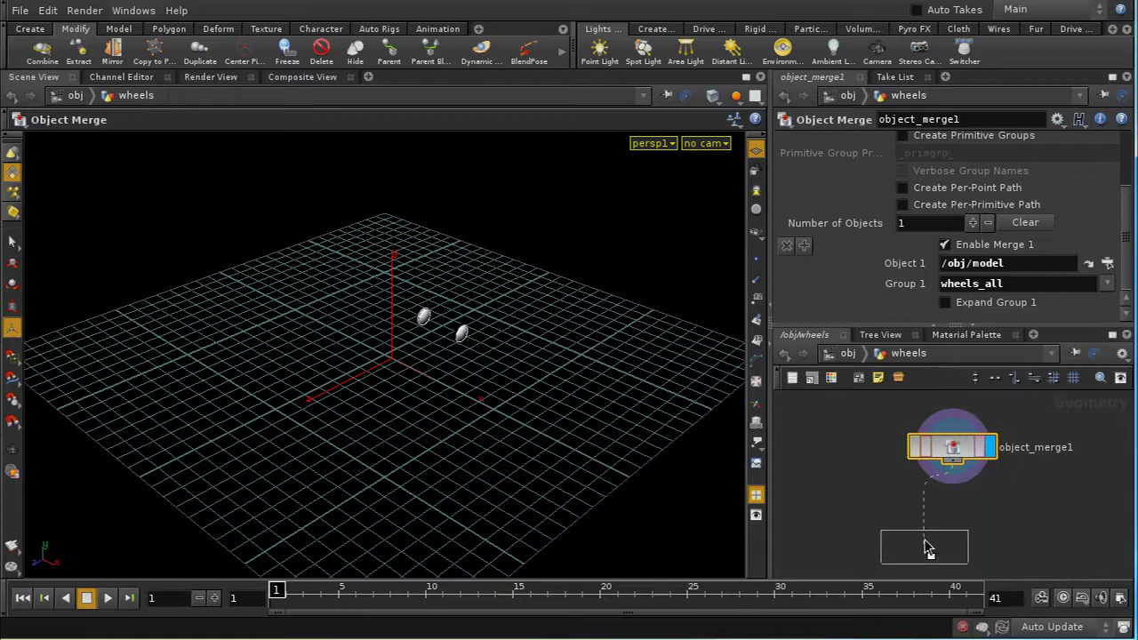
click(955, 505)
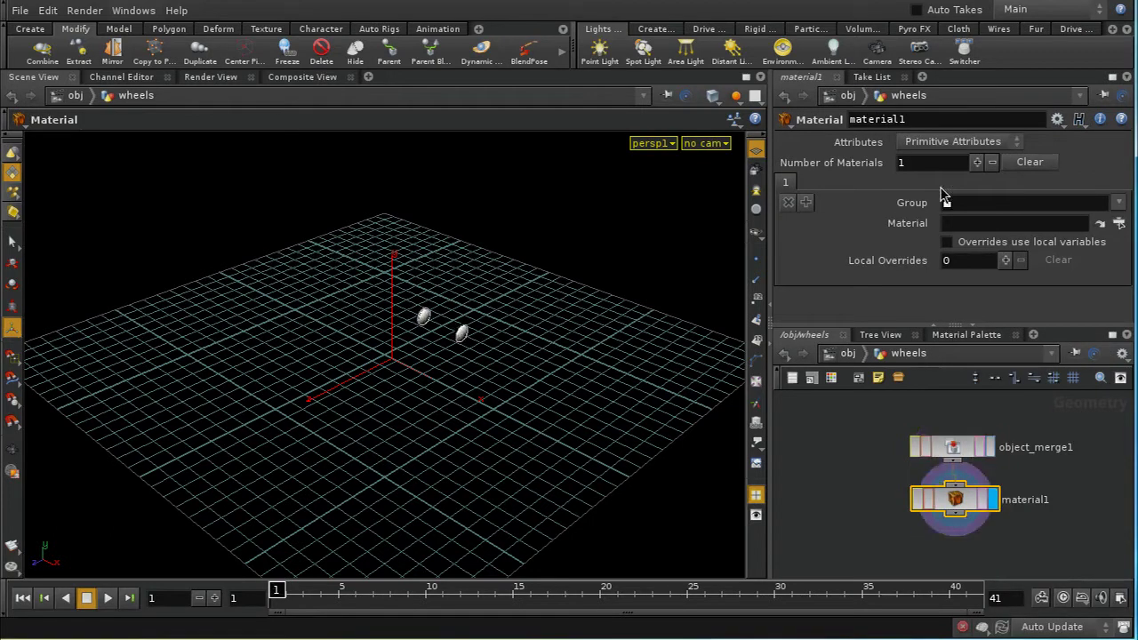
- Assign /shop/reflective to the wheel_inner group in slot 1 and add a second slot
click(1120, 203)
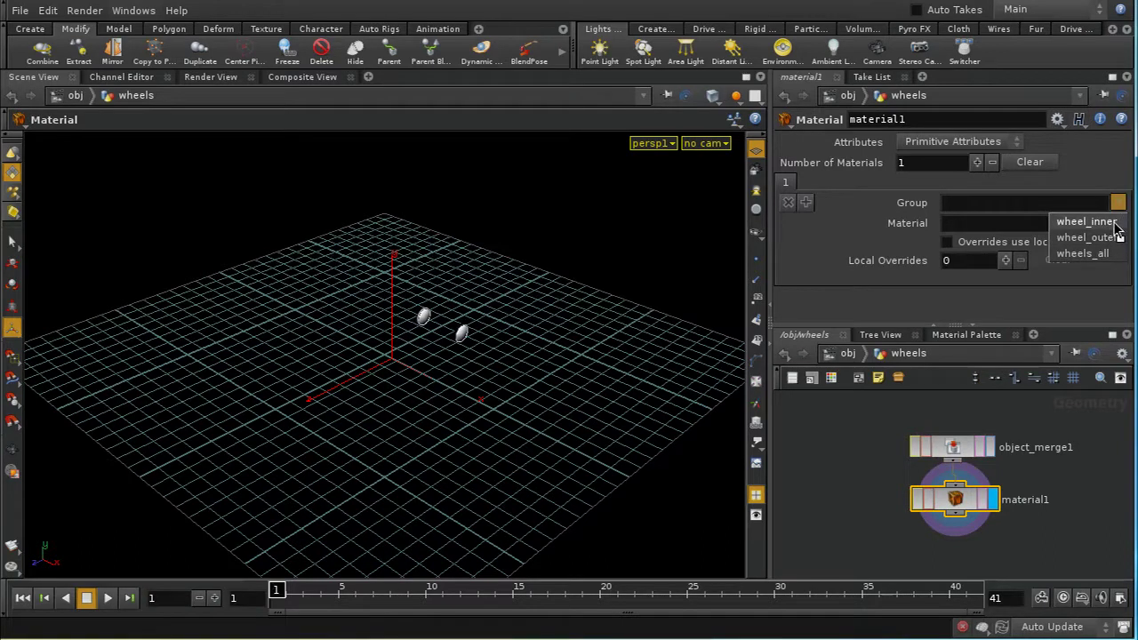
click(1112, 223)
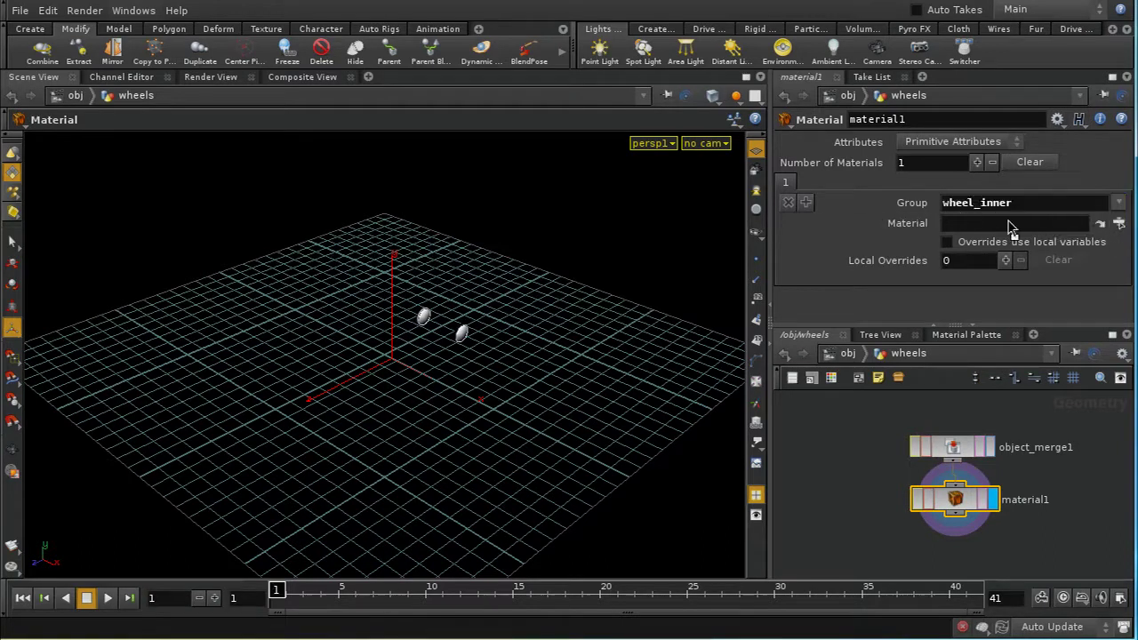
click(1120, 204)
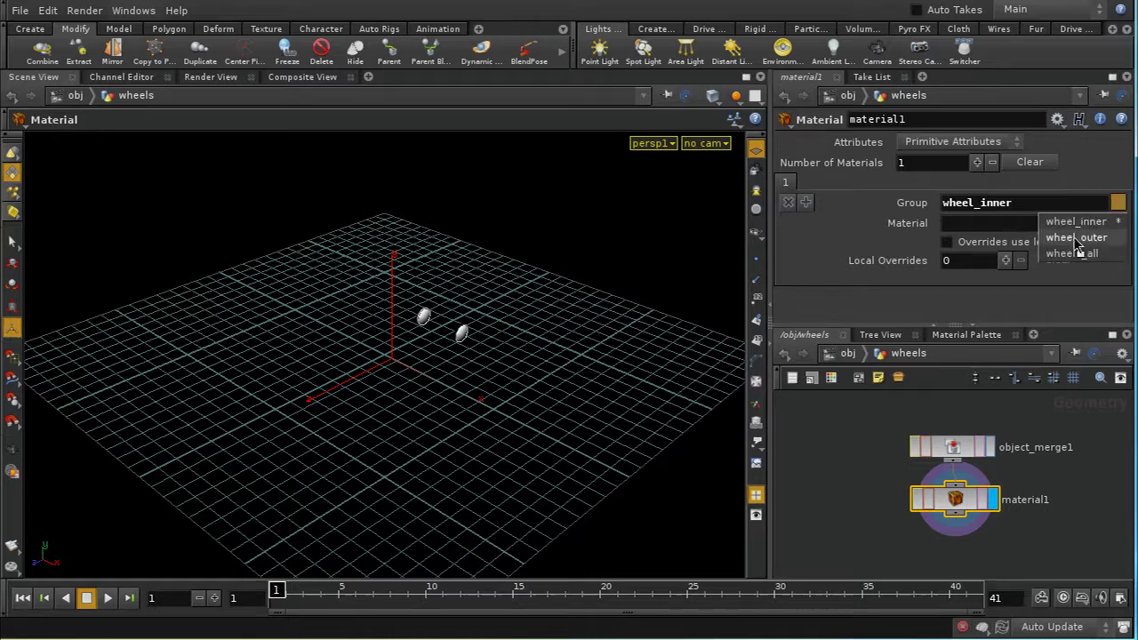
click(1120, 204)
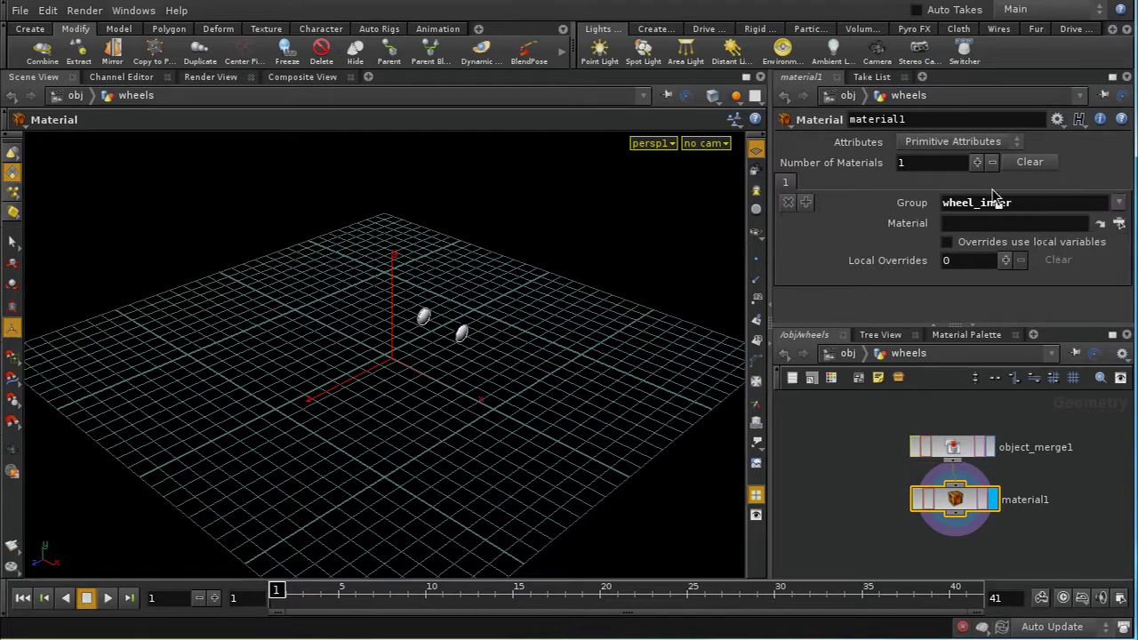
click(1119, 223)
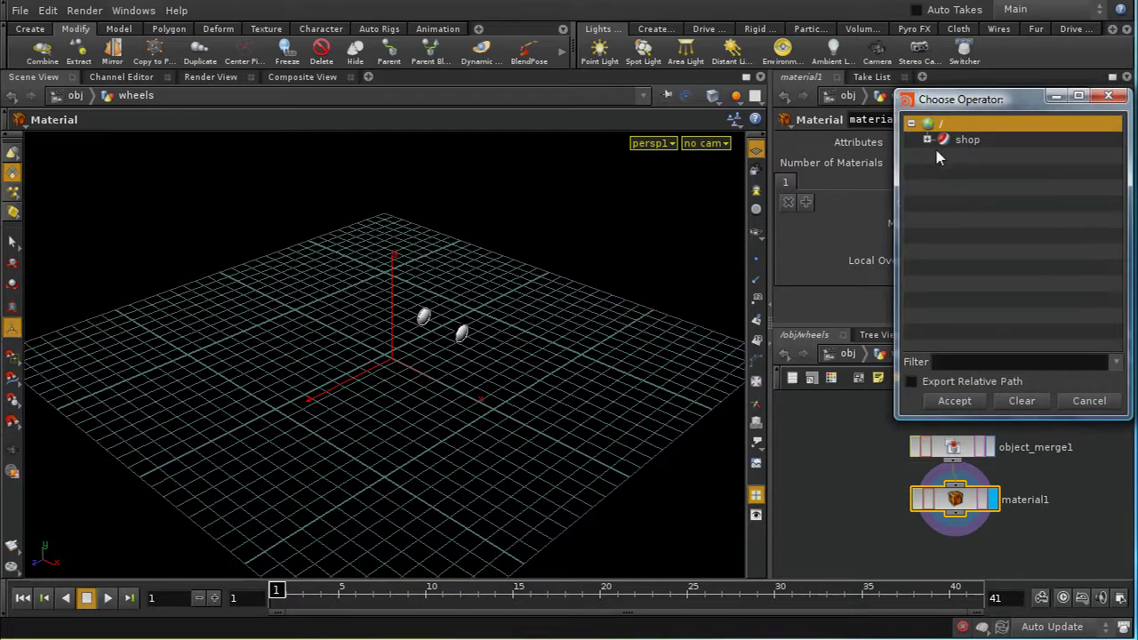
click(927, 139)
click(1011, 179)
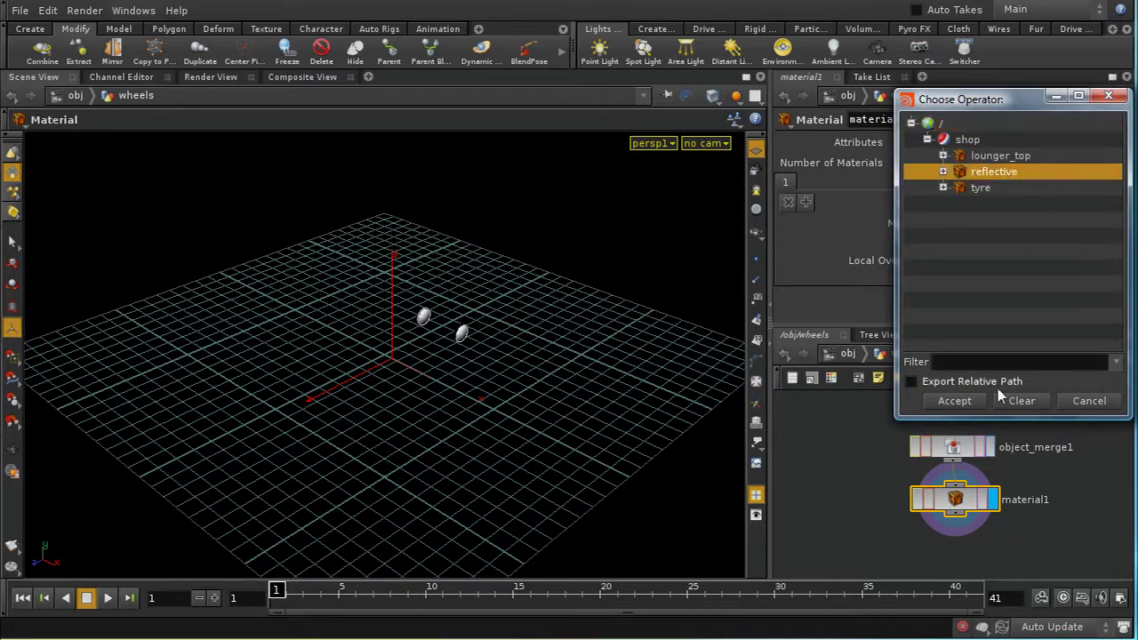
click(954, 401)
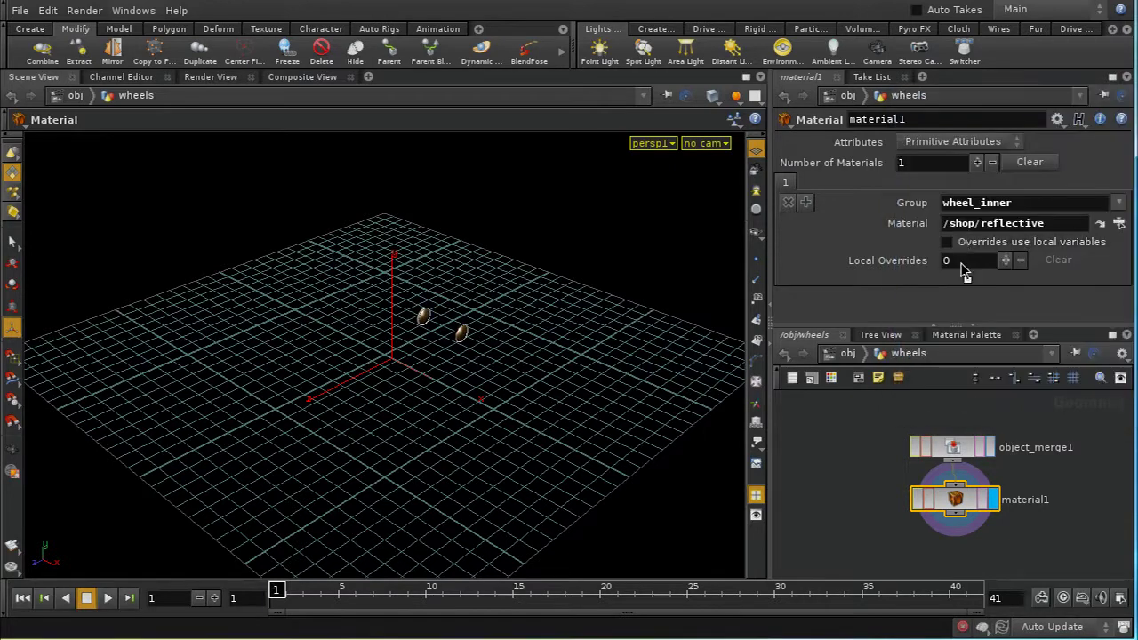
click(805, 203)
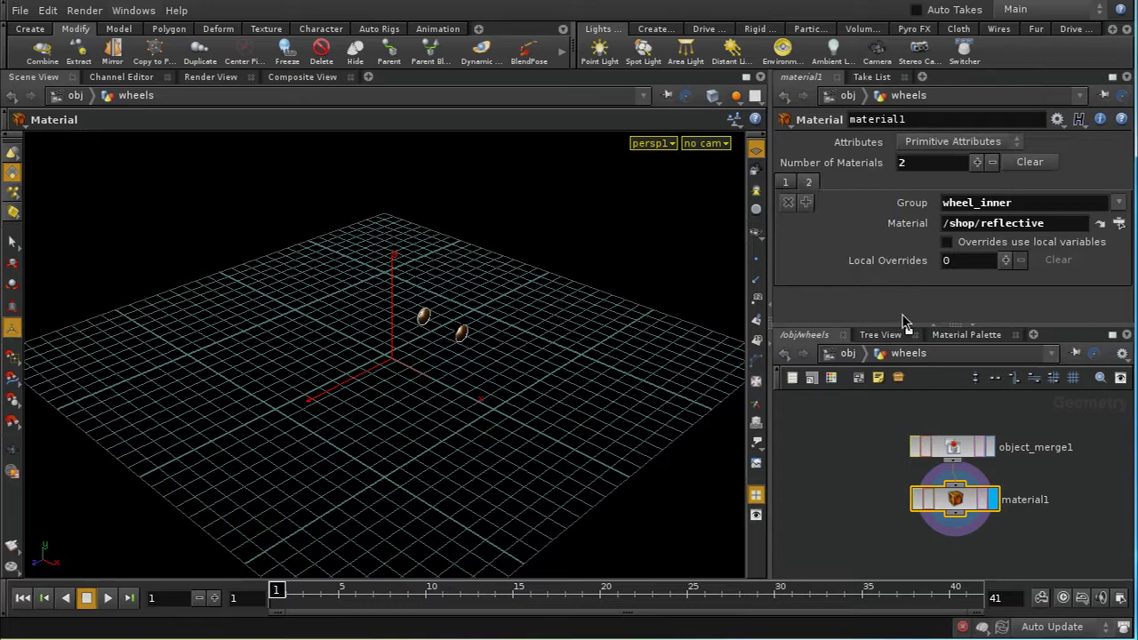
- Give the second slot the wheel_outer group with the /shop/tyre material
click(1117, 202)
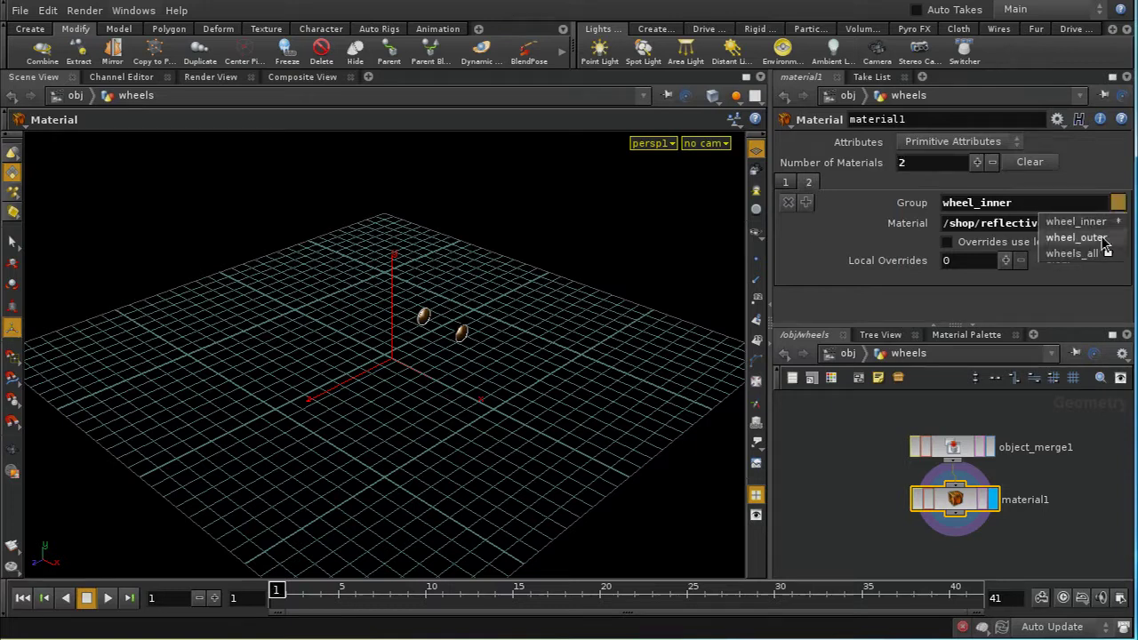
click(1107, 236)
drag(1012, 204, 944, 217)
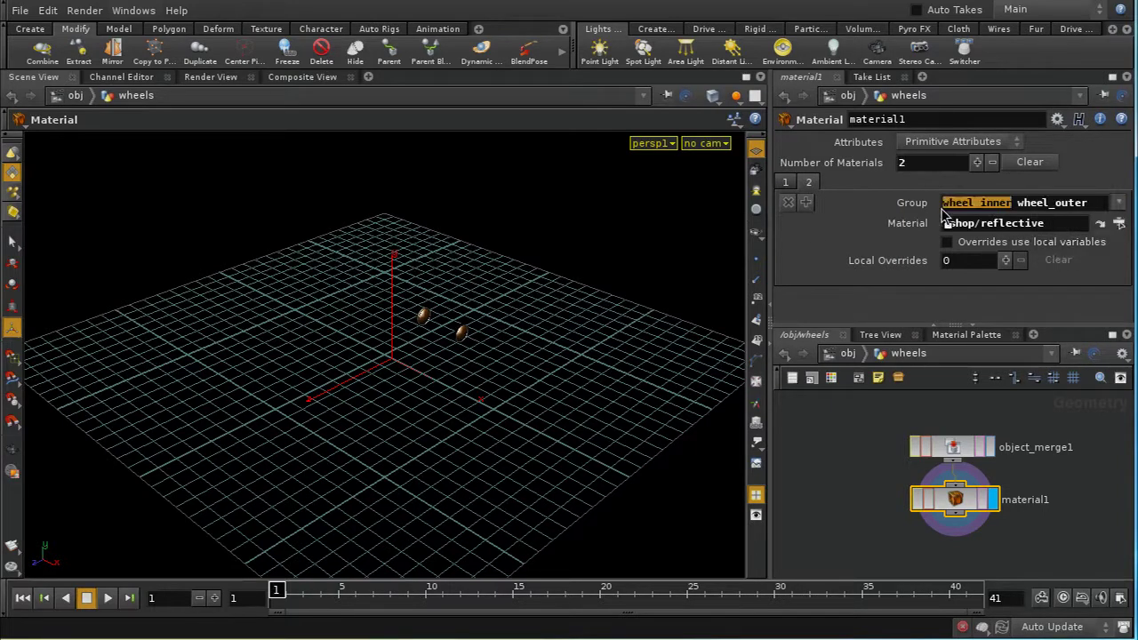
key(BackSpace)
click(1119, 224)
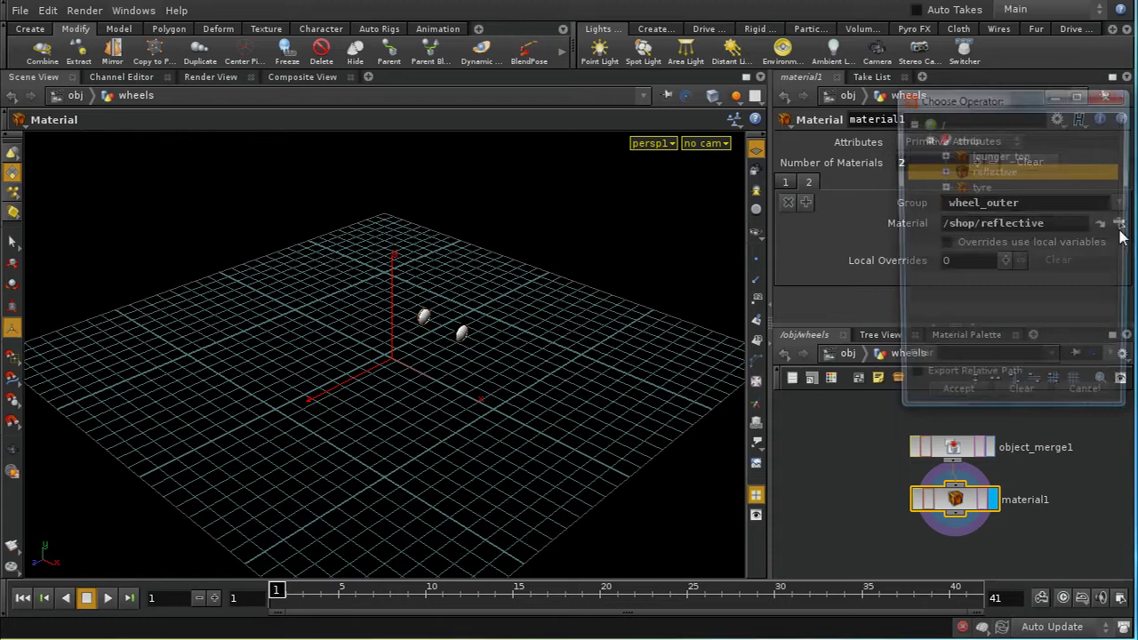
click(982, 189)
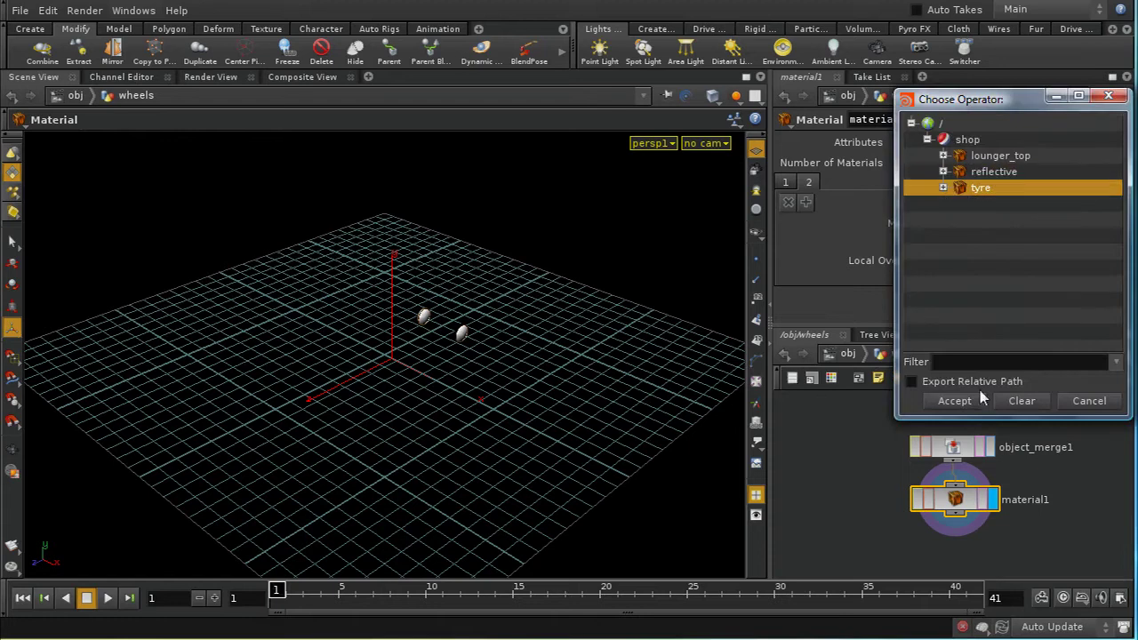
click(955, 401)
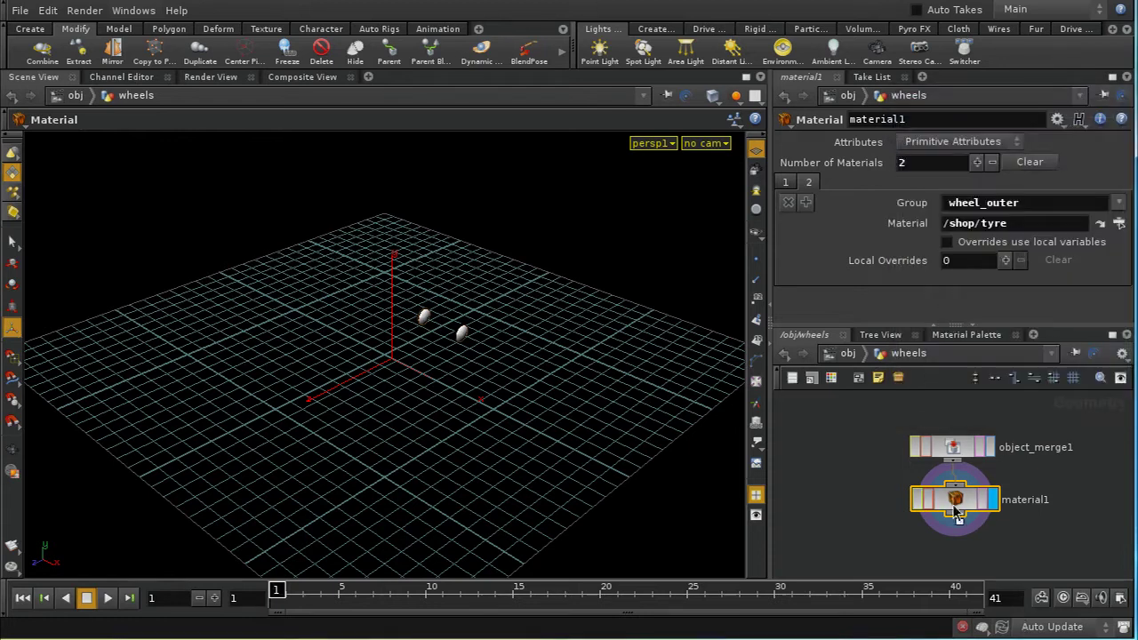
drag(958, 511, 955, 512)
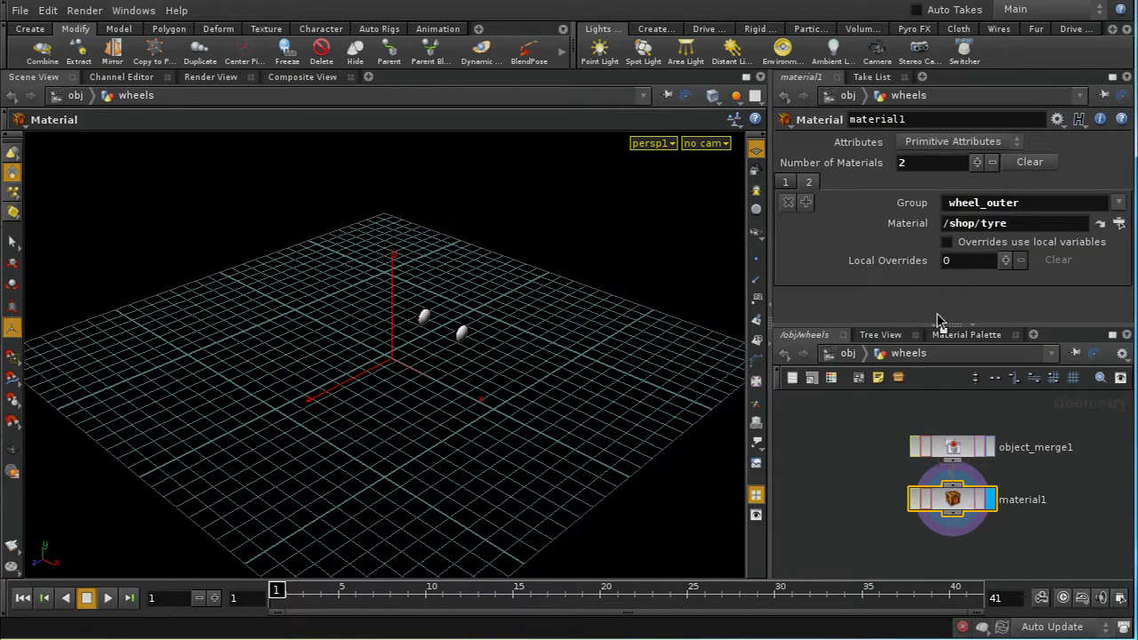
- Compare the first and second material slots, finding the first slot empty
click(786, 182)
click(809, 183)
click(789, 182)
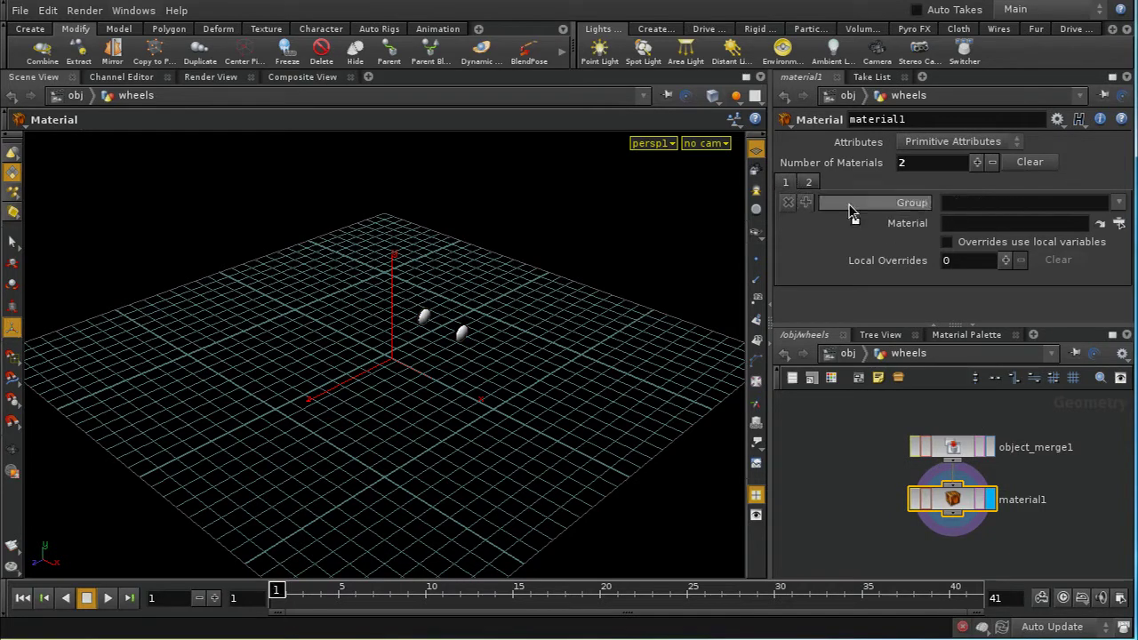
- Set slot 1 to wheel_inner with /shop/reflective, then review both material slots
click(1118, 203)
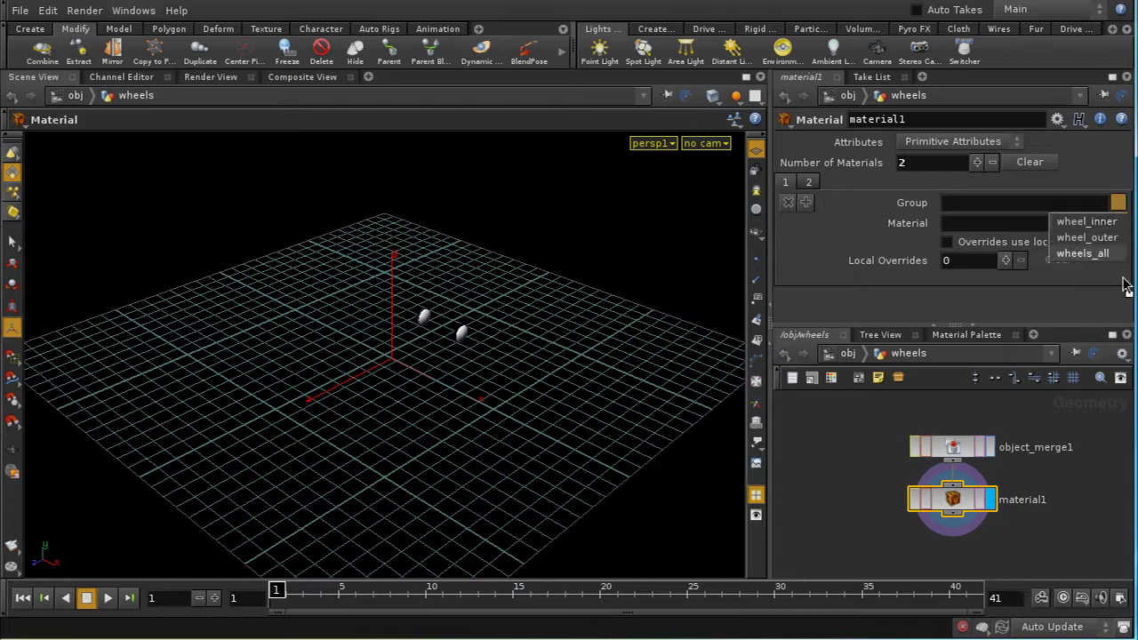
click(1098, 221)
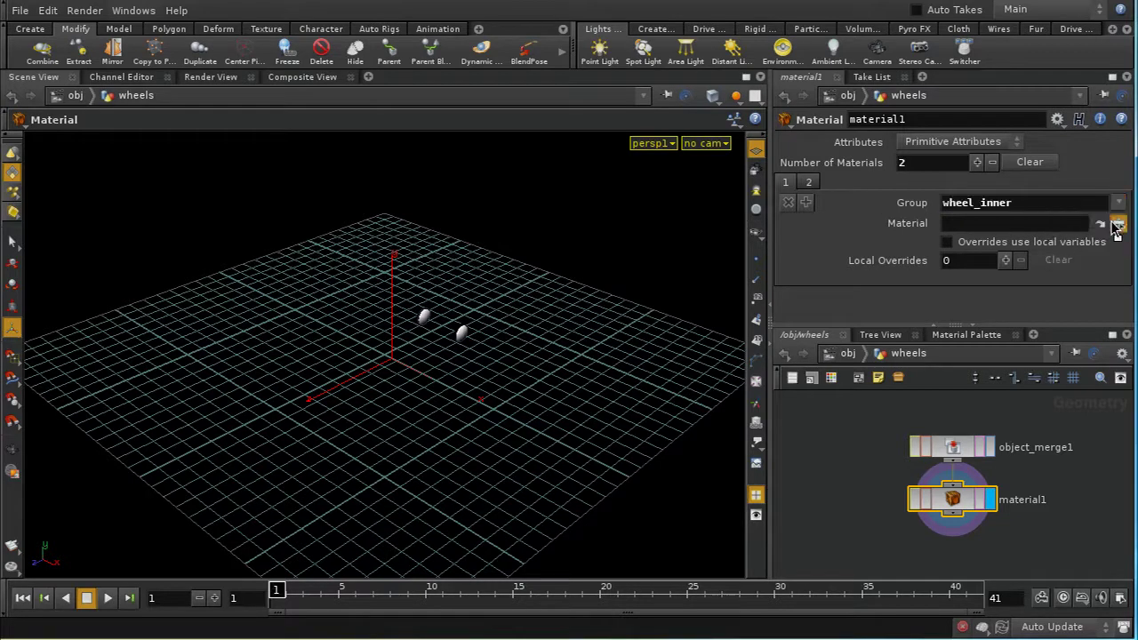
click(1118, 224)
click(993, 173)
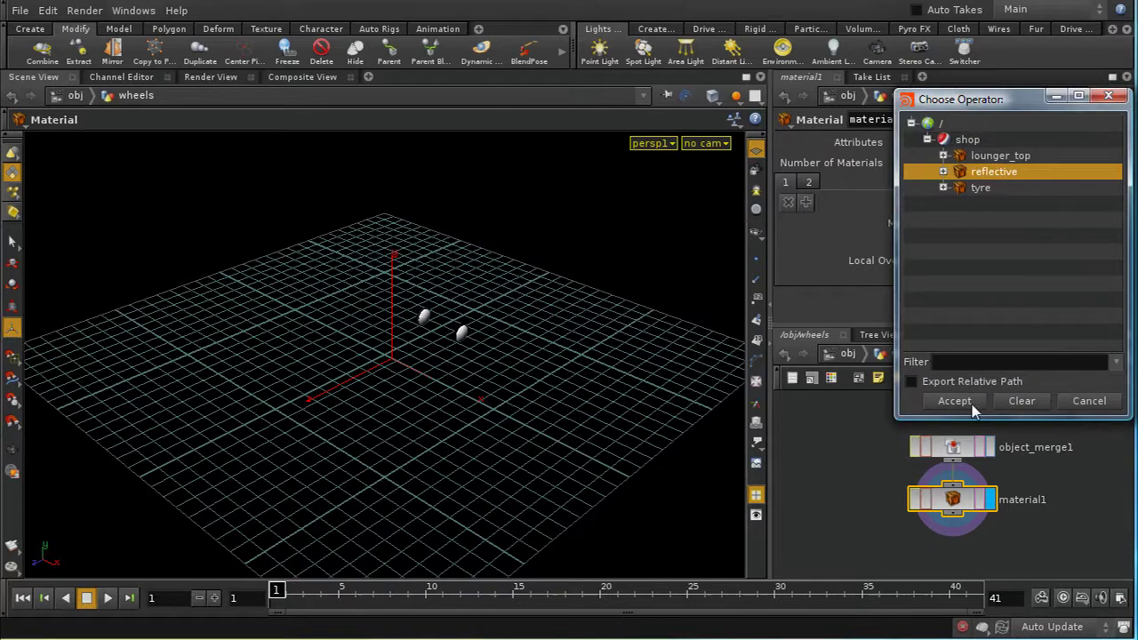
click(954, 401)
click(809, 182)
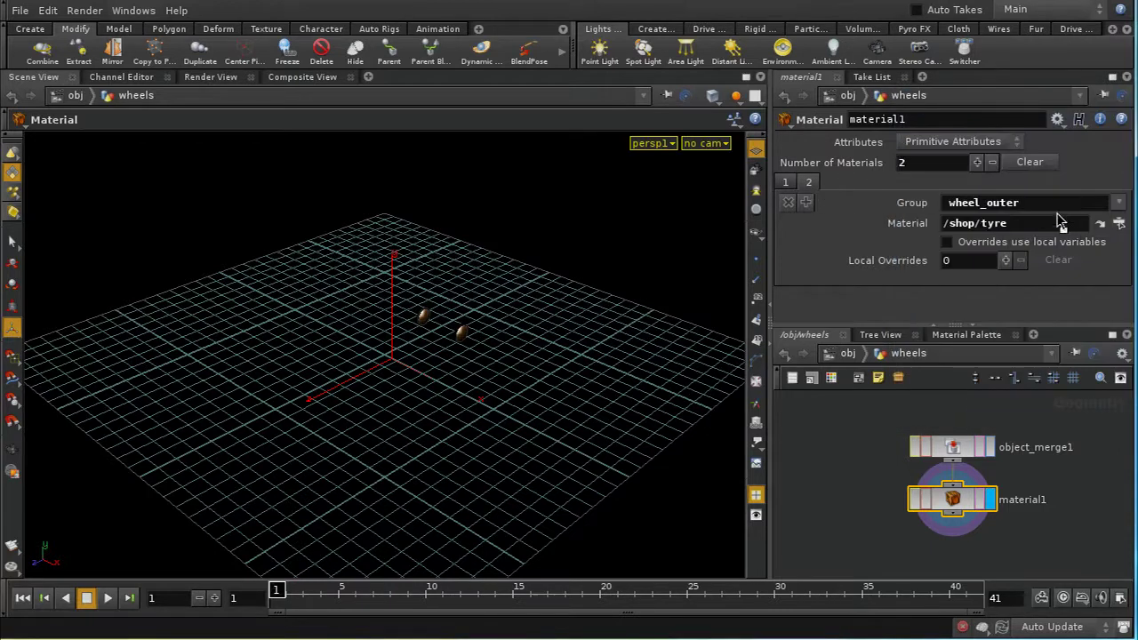
click(787, 183)
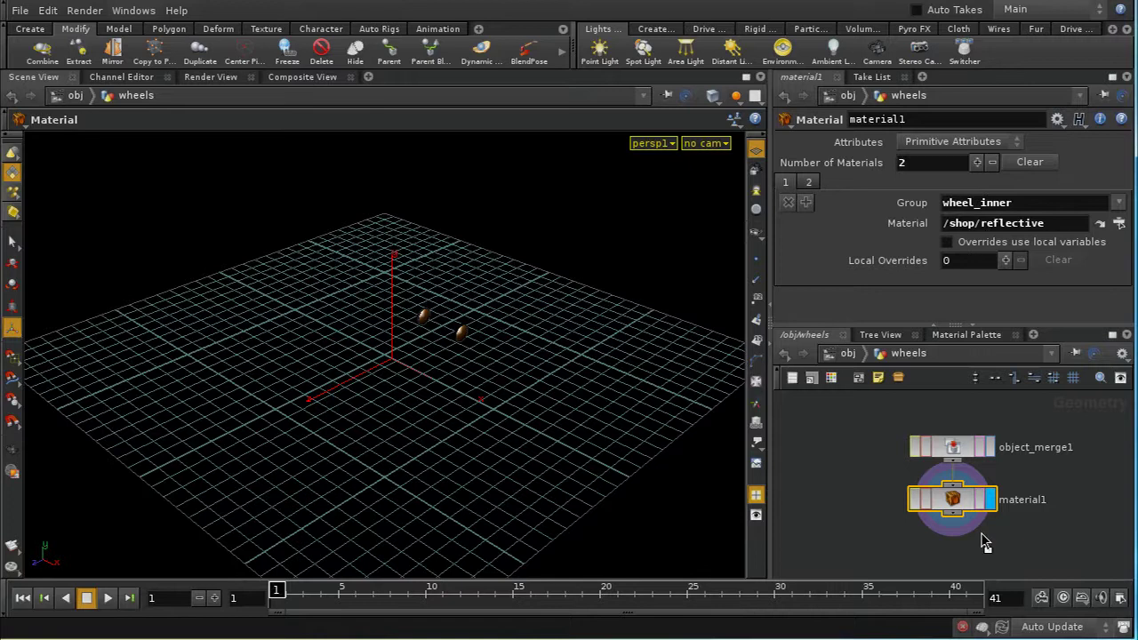
middle_drag(985, 547, 1000, 528)
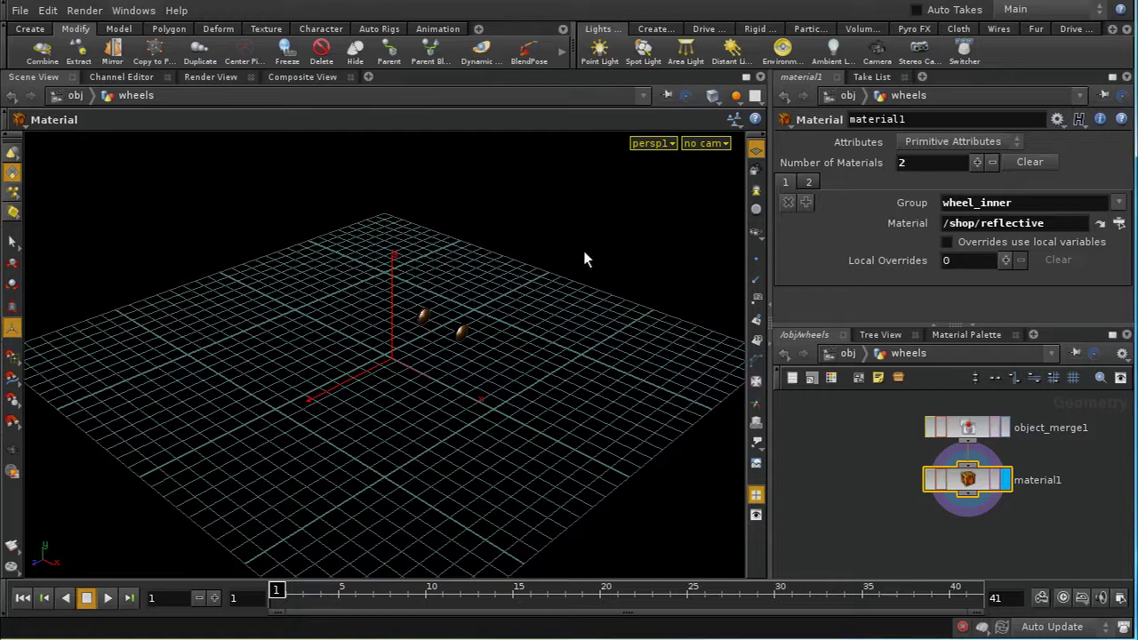
- Go up to the /obj level showing the lounger's top, frame and wheels objects
click(847, 353)
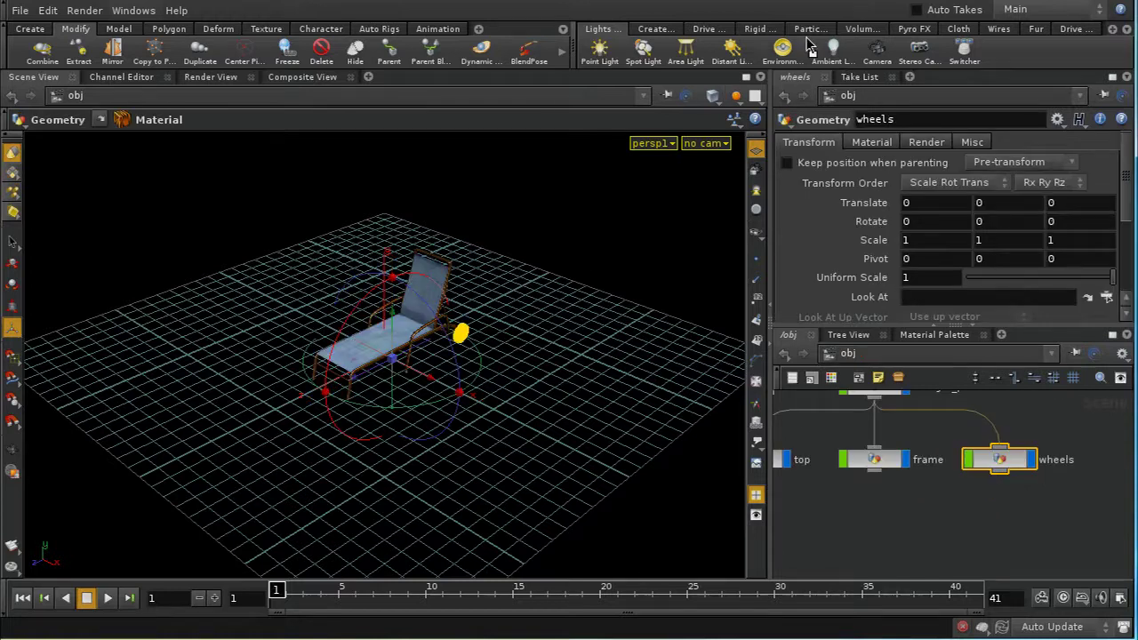
- Create cam1 from the current view and add a mantra1 Mantra render node
ctrl+click(884, 53)
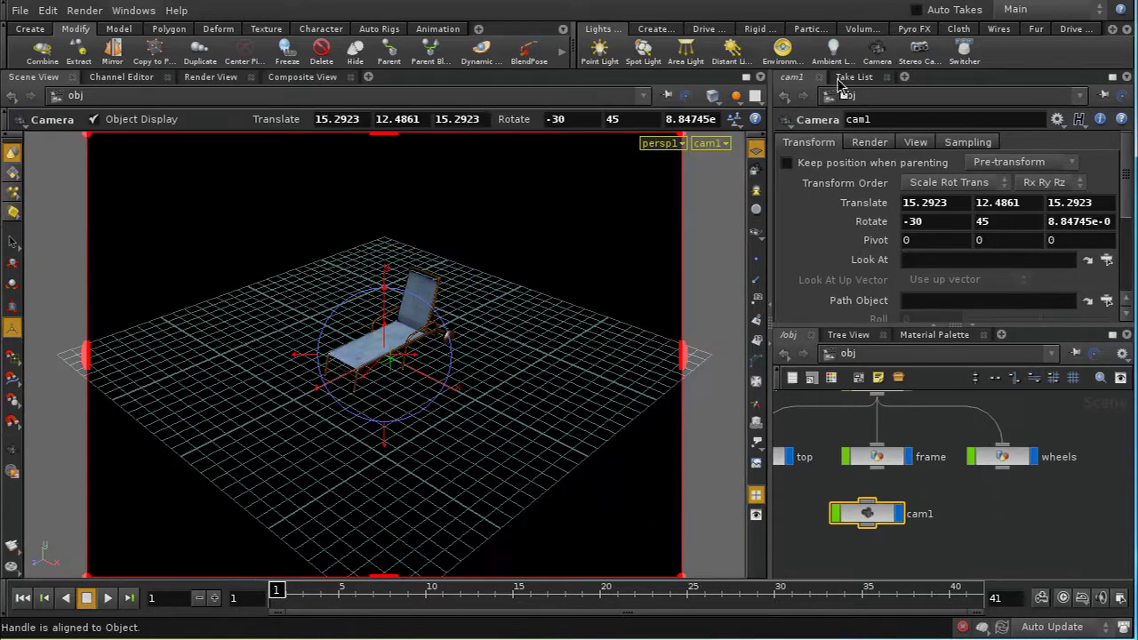
click(85, 10)
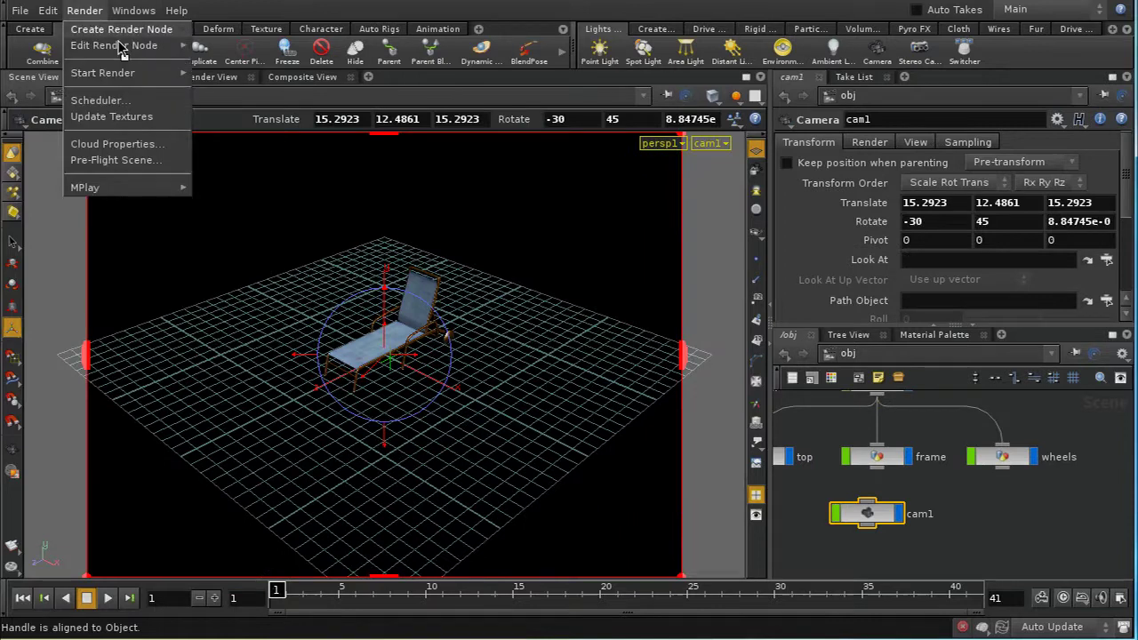
mouse_move(133, 24)
click(210, 25)
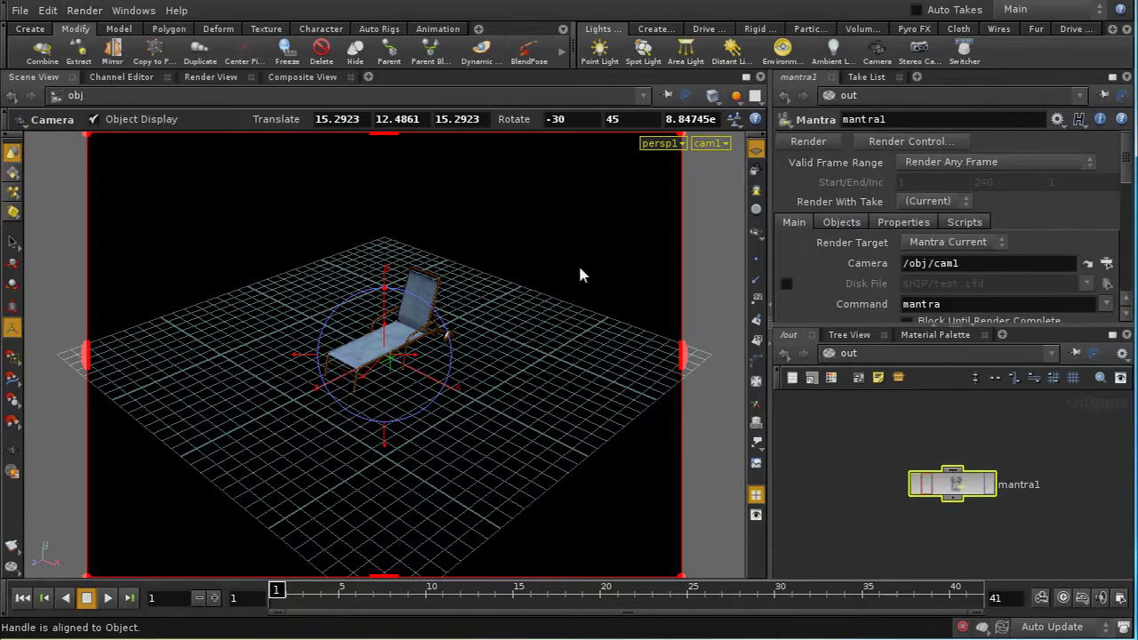
- Preview a mantra1 test render limited to a region around the chair
click(210, 79)
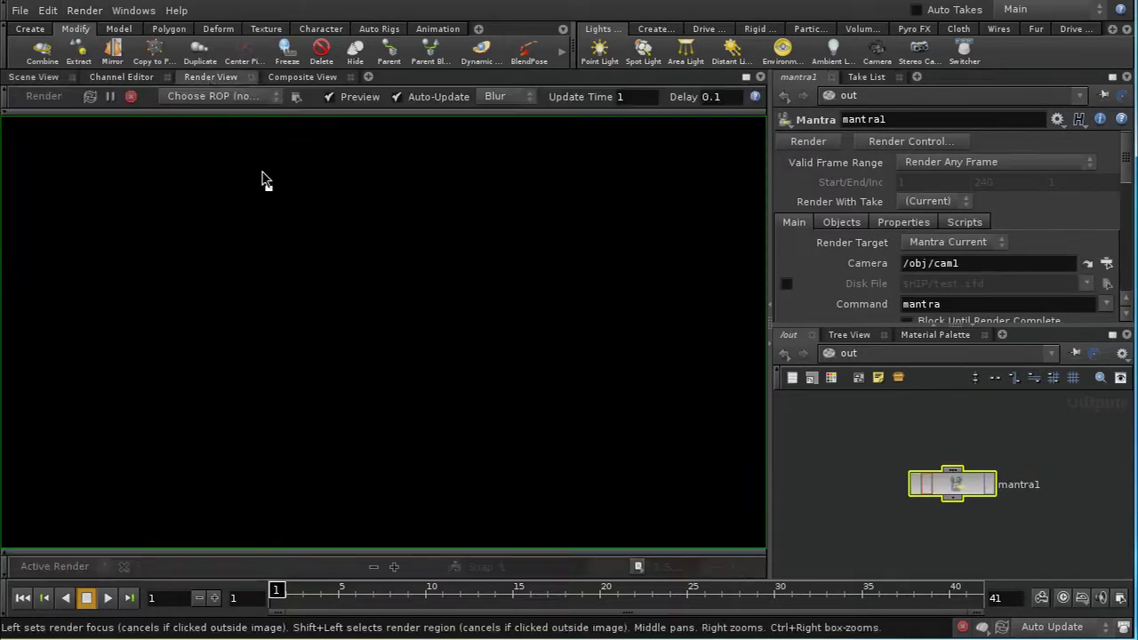
click(211, 98)
click(189, 141)
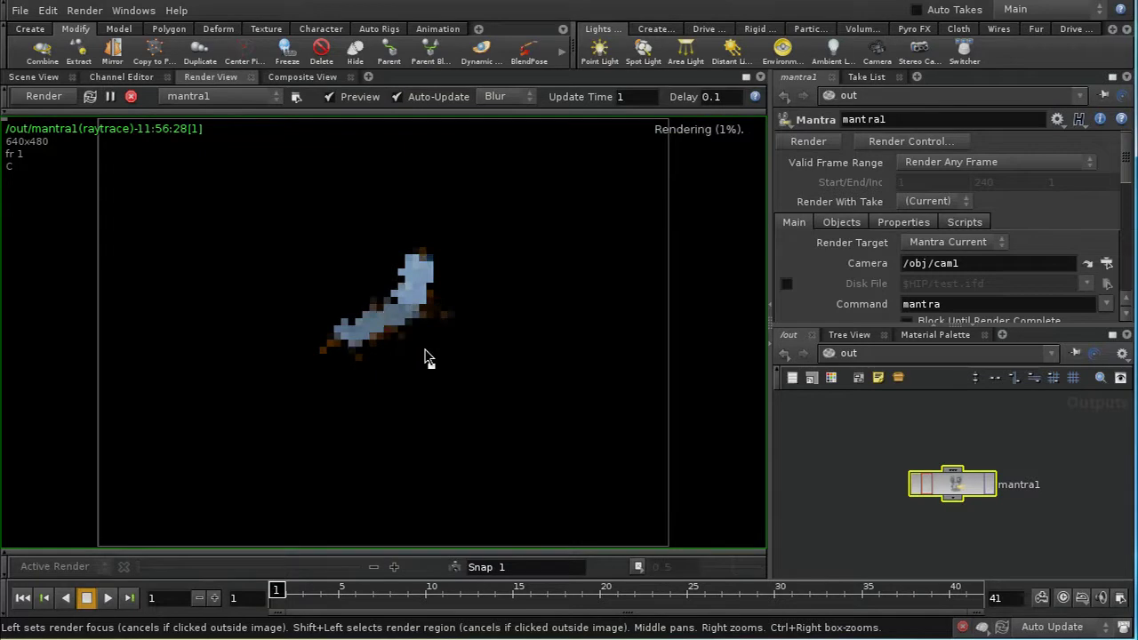
shift+drag(310, 259, 432, 374)
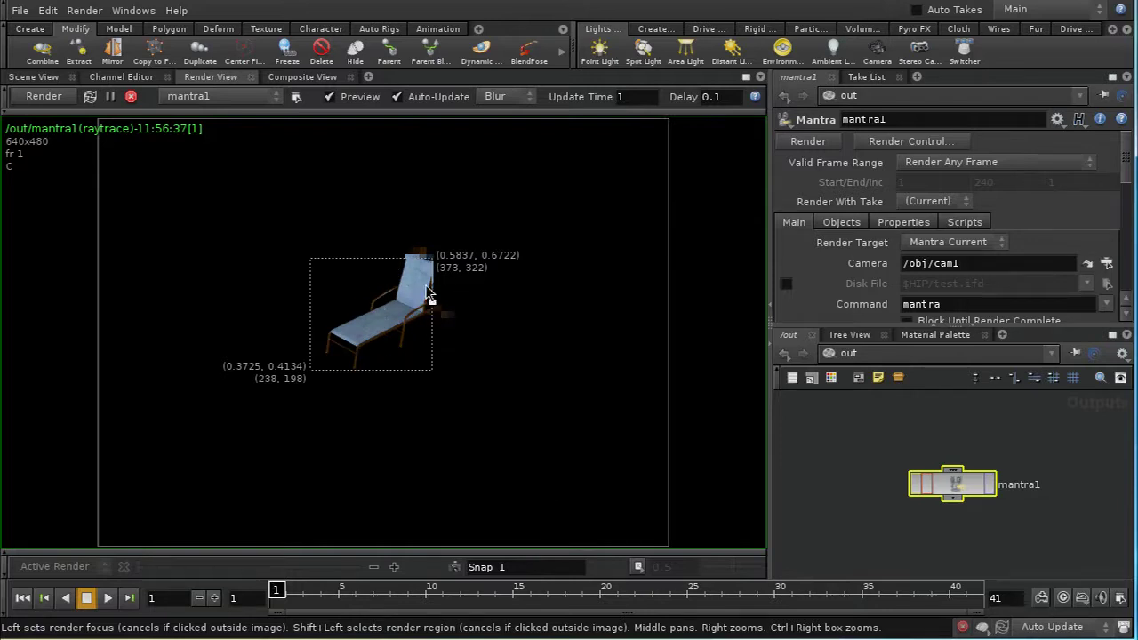
shift+drag(389, 230, 525, 355)
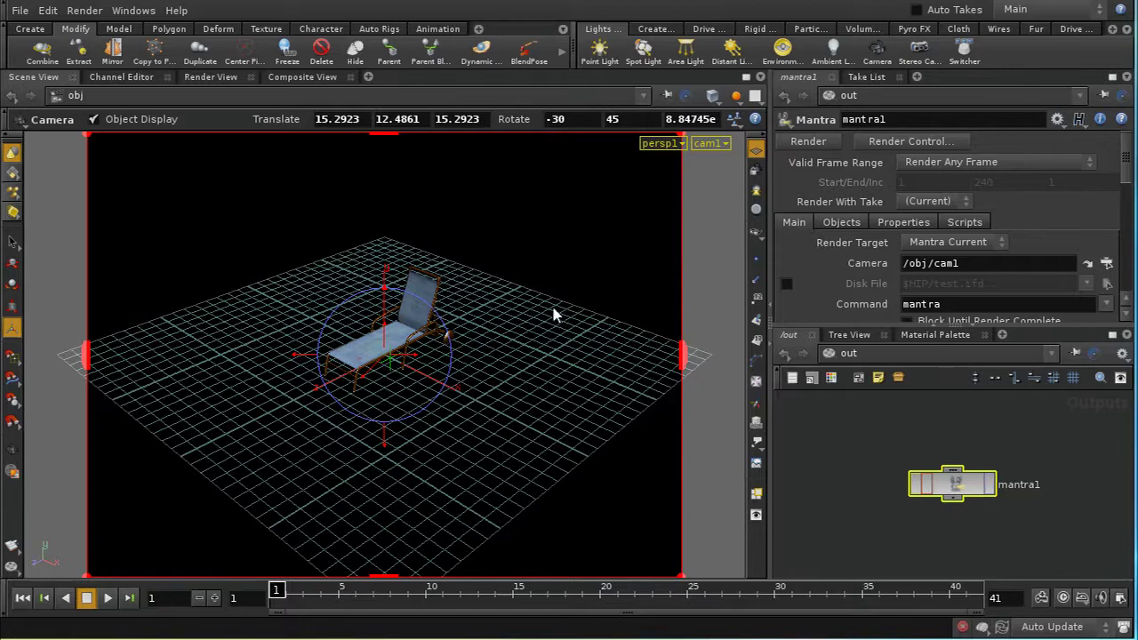
- Set silent_beach_ippie_and_janine.jpg as the cam1 viewport background and enable Display Background Images
key(d)
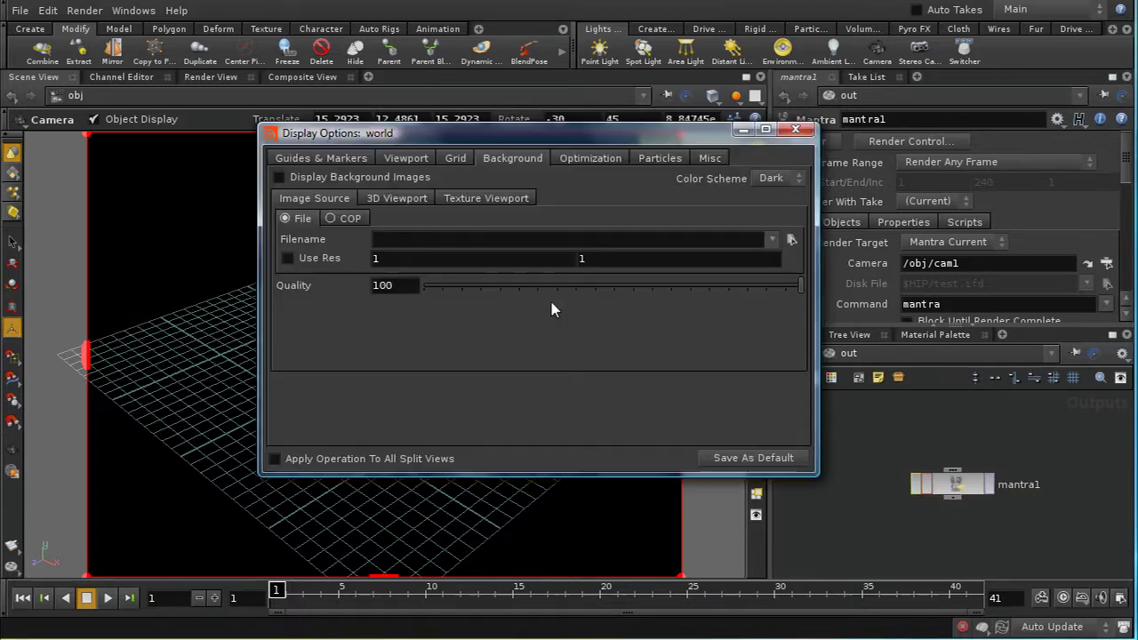
drag(530, 141, 530, 235)
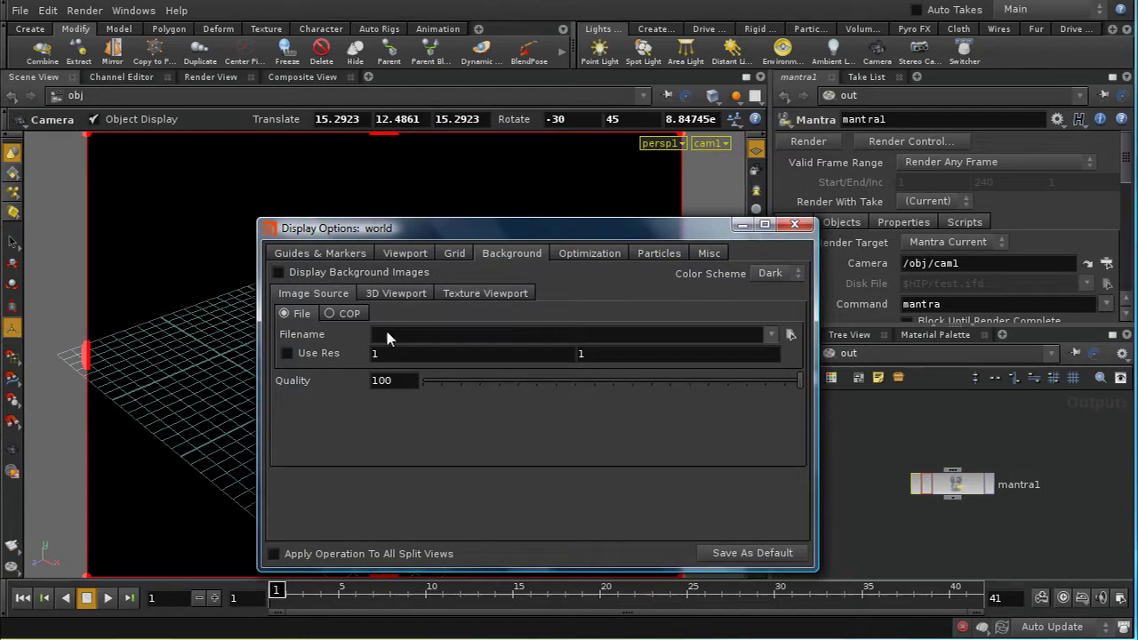
click(791, 334)
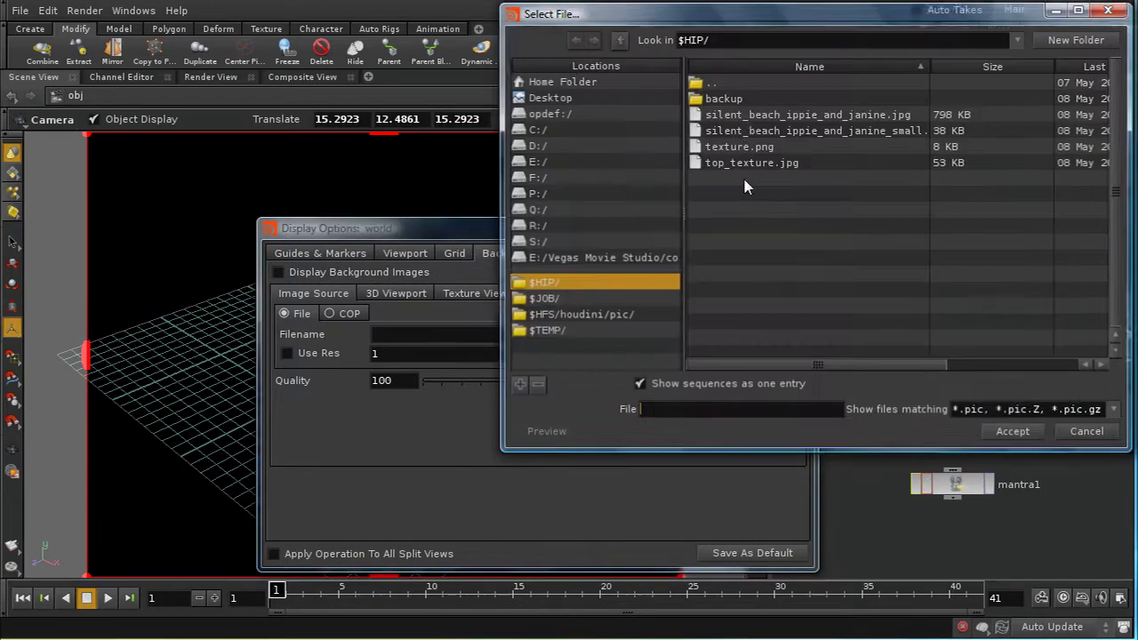
click(743, 118)
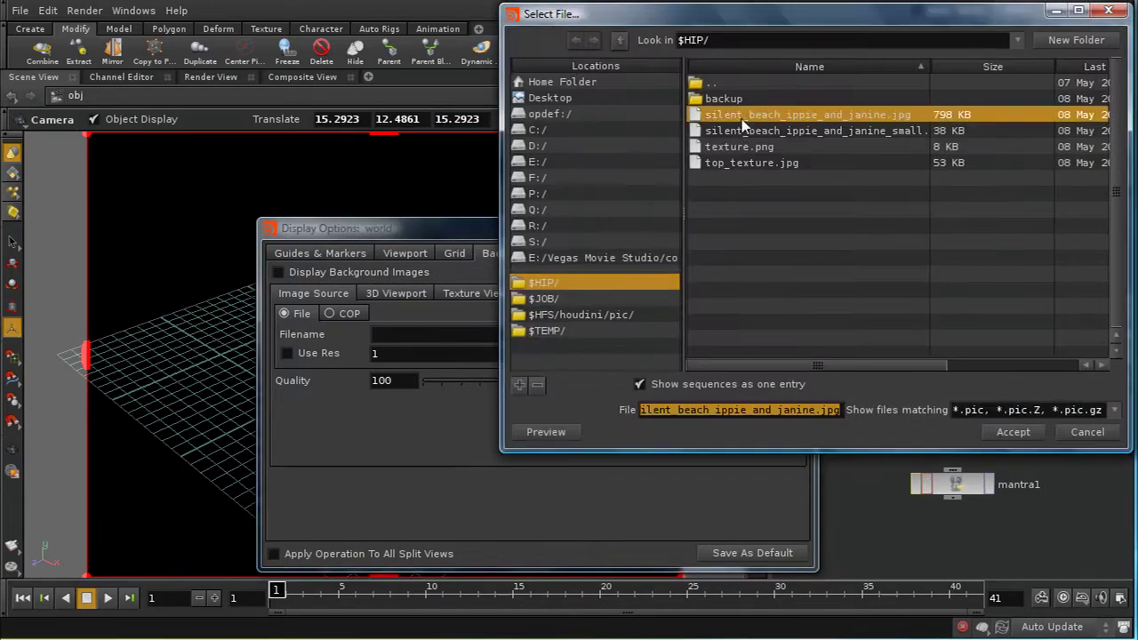
click(1002, 432)
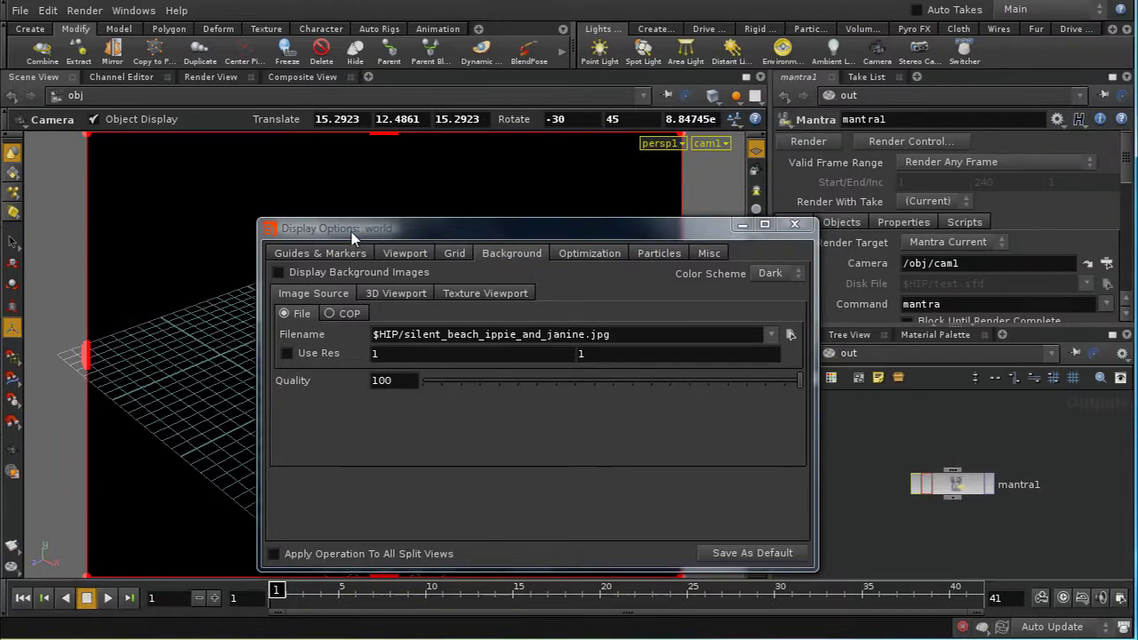
click(278, 272)
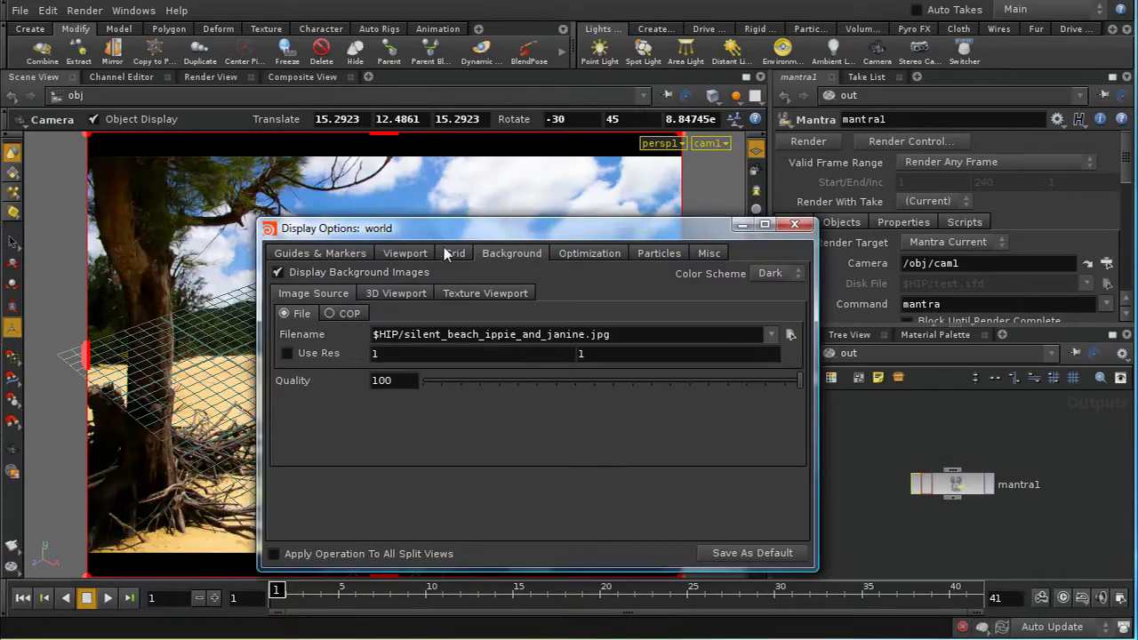
click(797, 224)
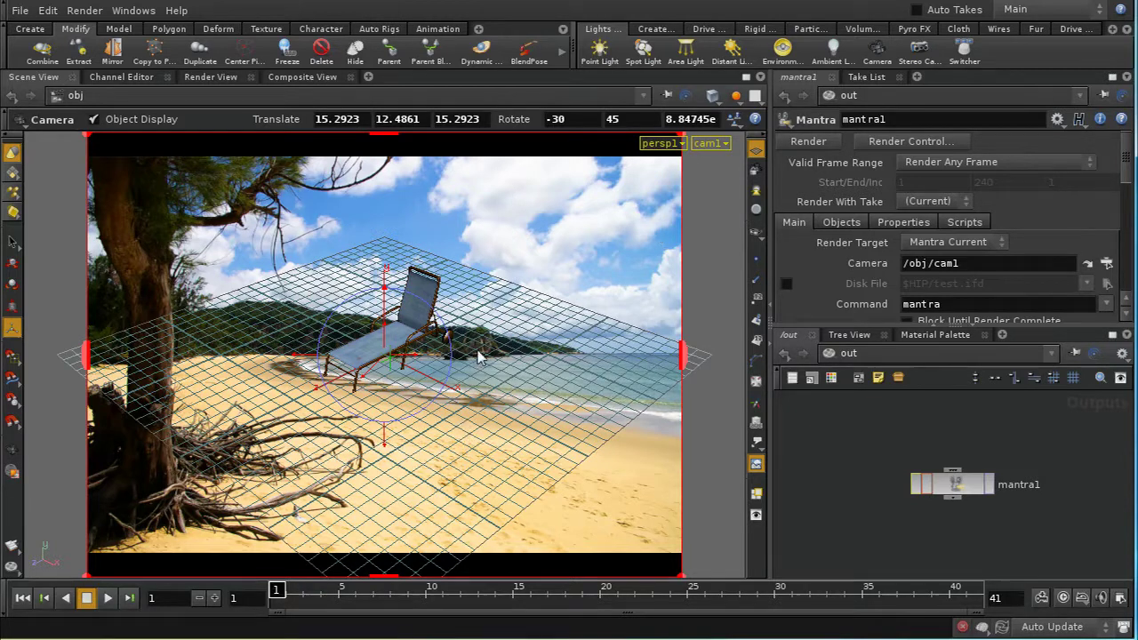
- Tumble the view, then turn off Automatically Place Image in the 3D Viewport background settings
key(Escape)
drag(529, 236, 580, 373)
key(Return)
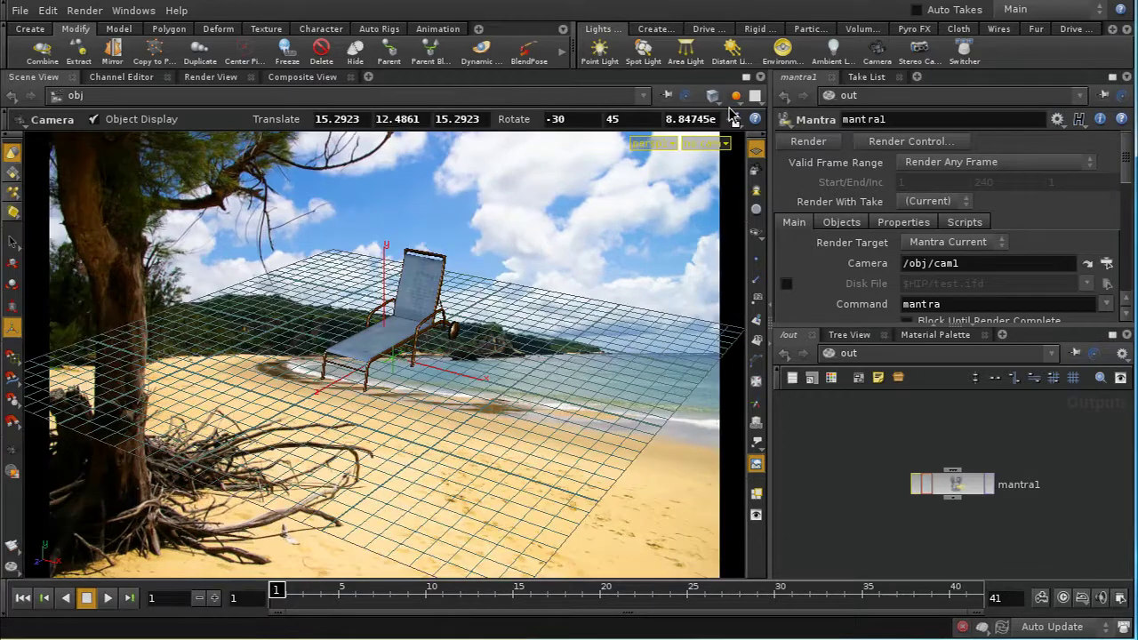
key(Escape)
drag(590, 224, 552, 267)
key(Return)
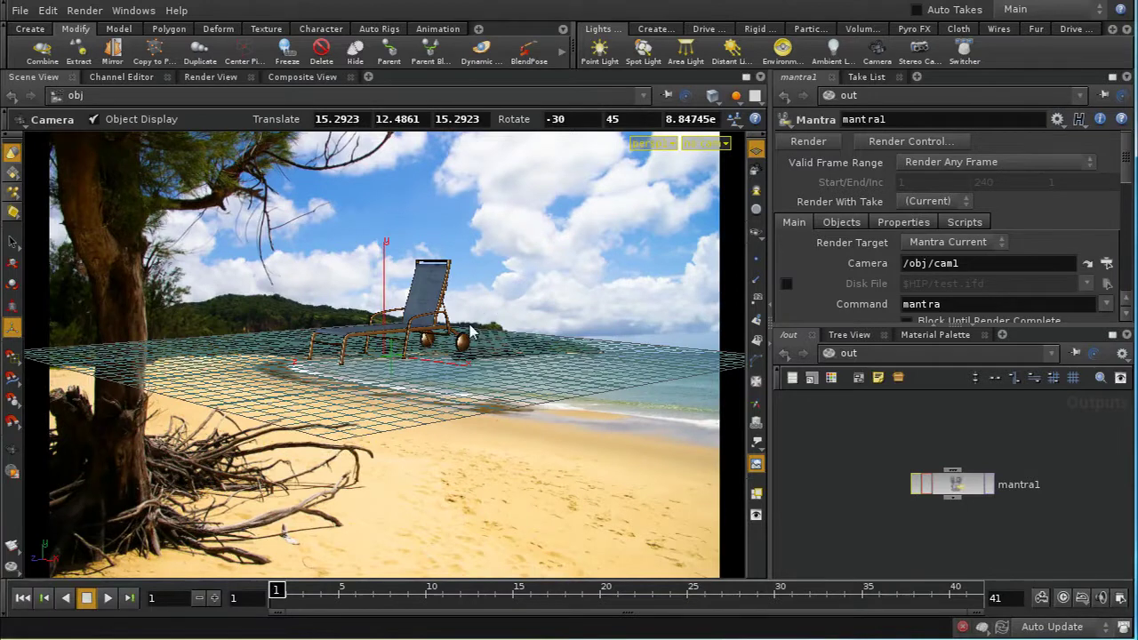
key(d)
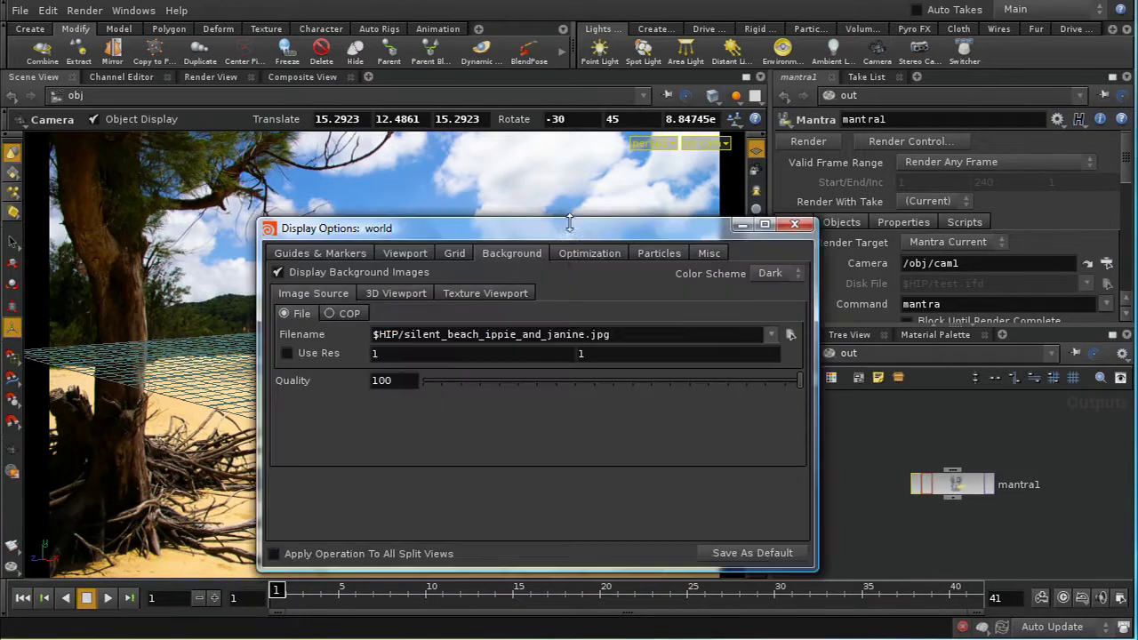
drag(410, 237, 375, 179)
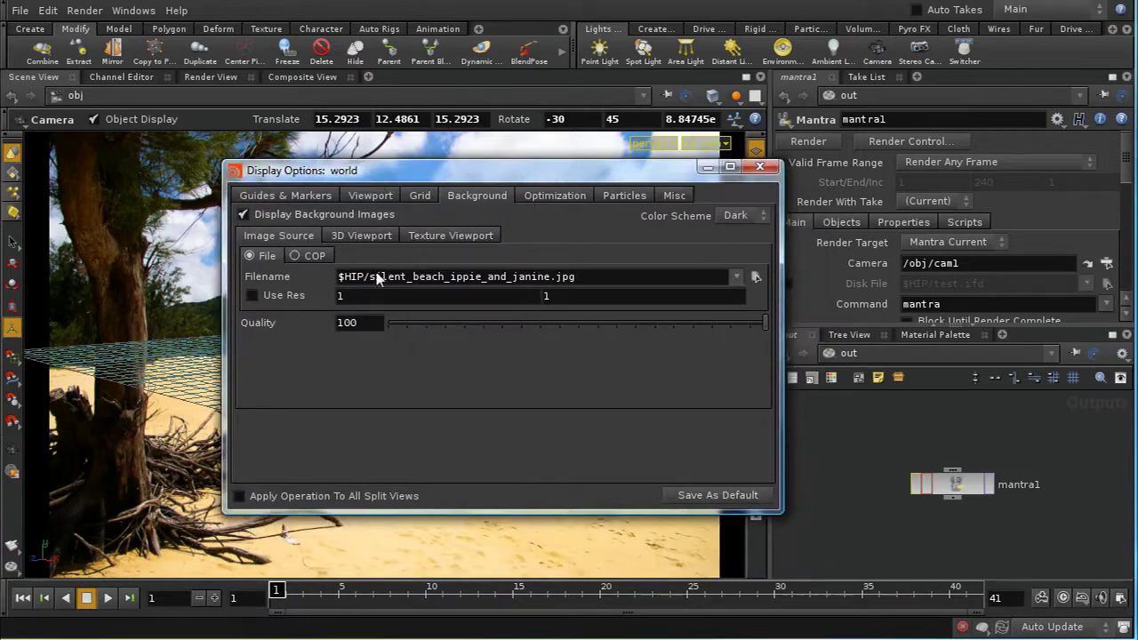
click(360, 235)
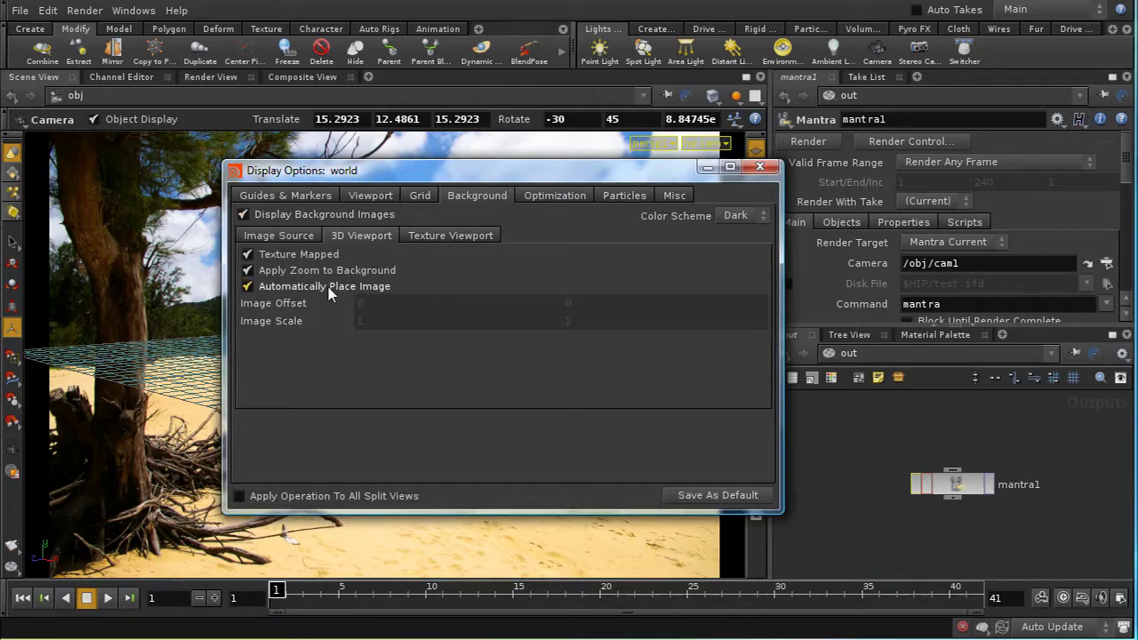
click(260, 288)
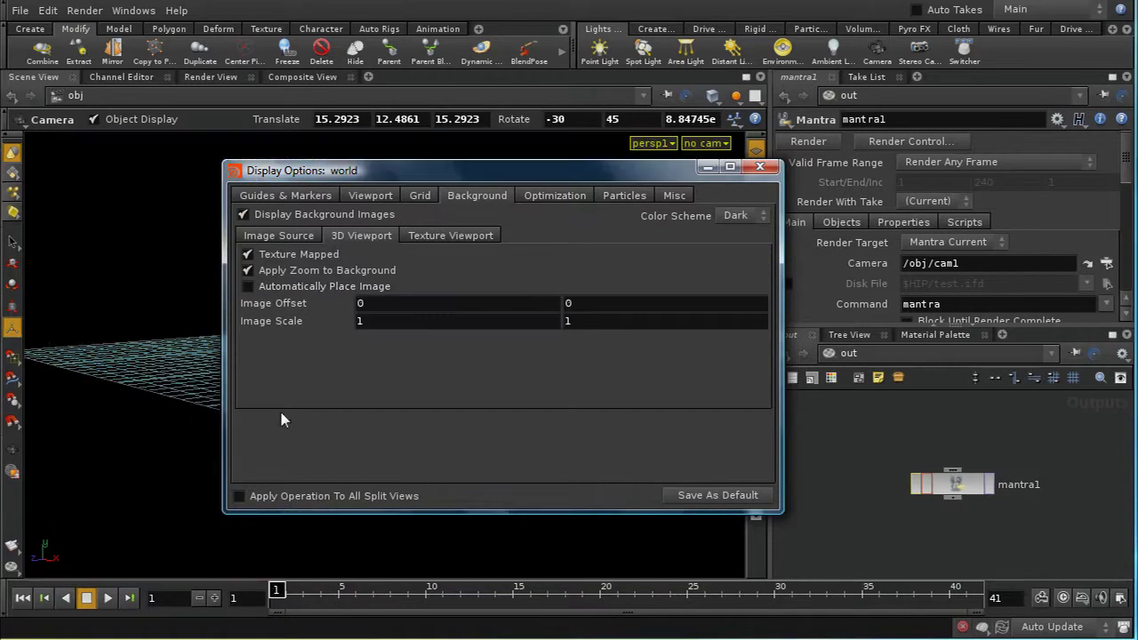
- Set the background image scale to 6 by 6
drag(671, 167, 1048, 173)
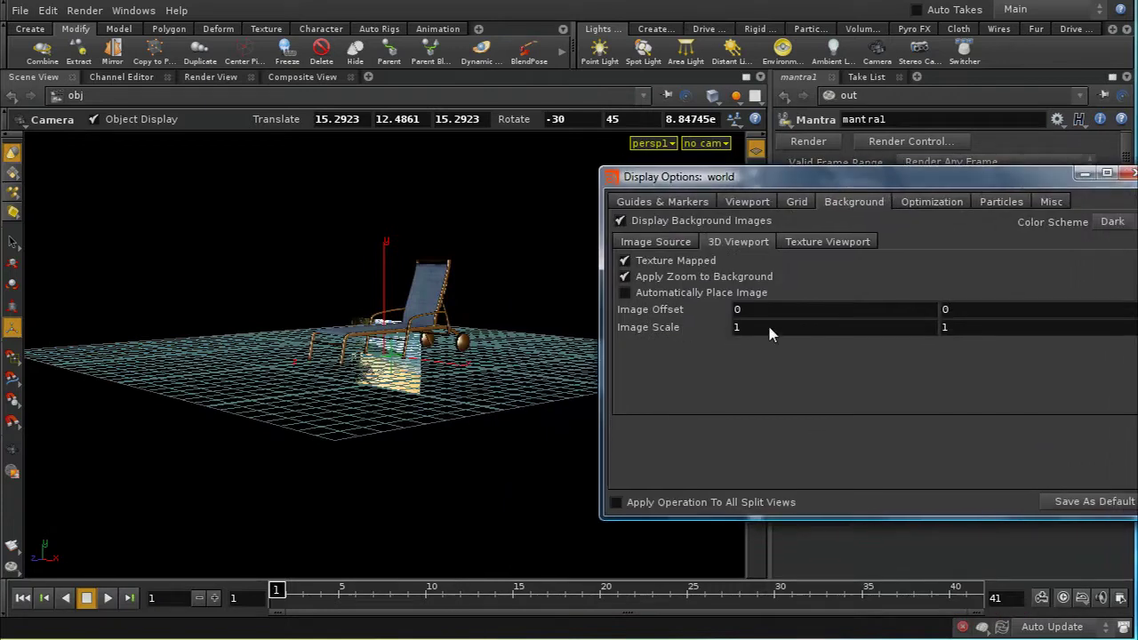
middle_drag(770, 329, 822, 300)
mouse_move(970, 327)
middle_down()
mouse_move(1020, 317)
mouse_move(961, 327)
middle_up()
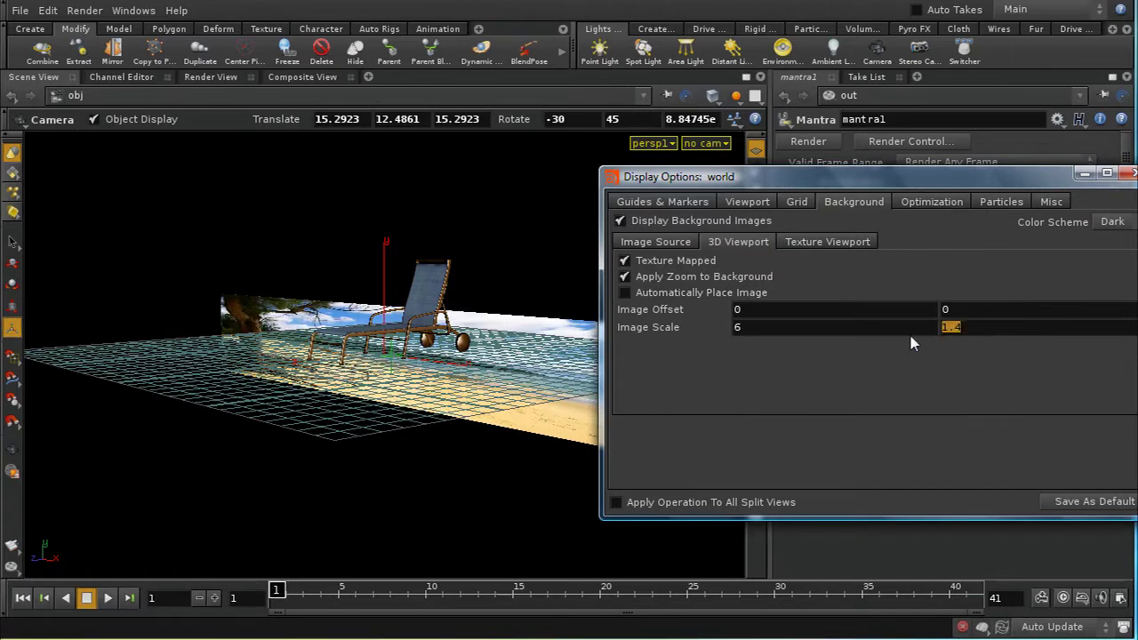
text(6)
key(Return)
- Orbit around the chair and review the background source and placement settings
drag(526, 329, 462, 342)
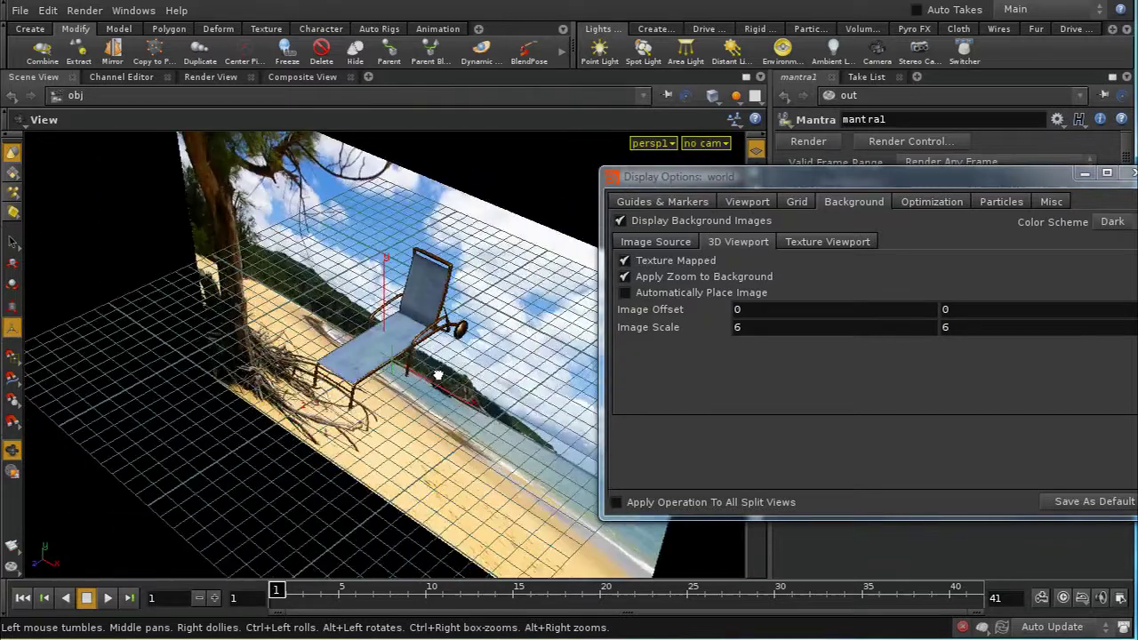
drag(439, 376, 437, 327)
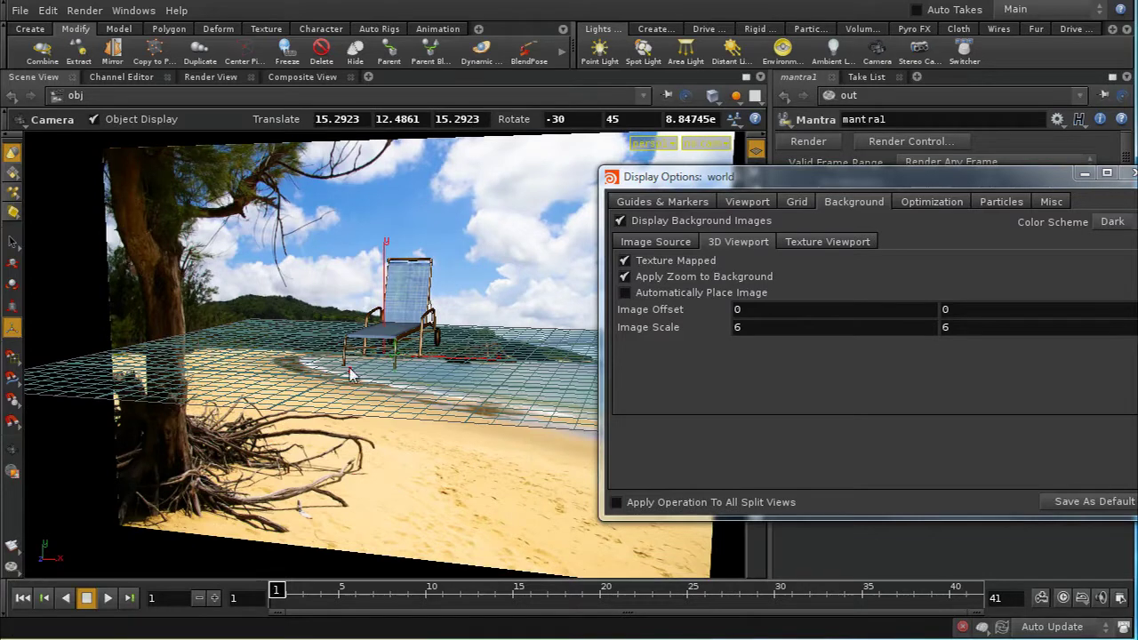
click(698, 243)
click(711, 243)
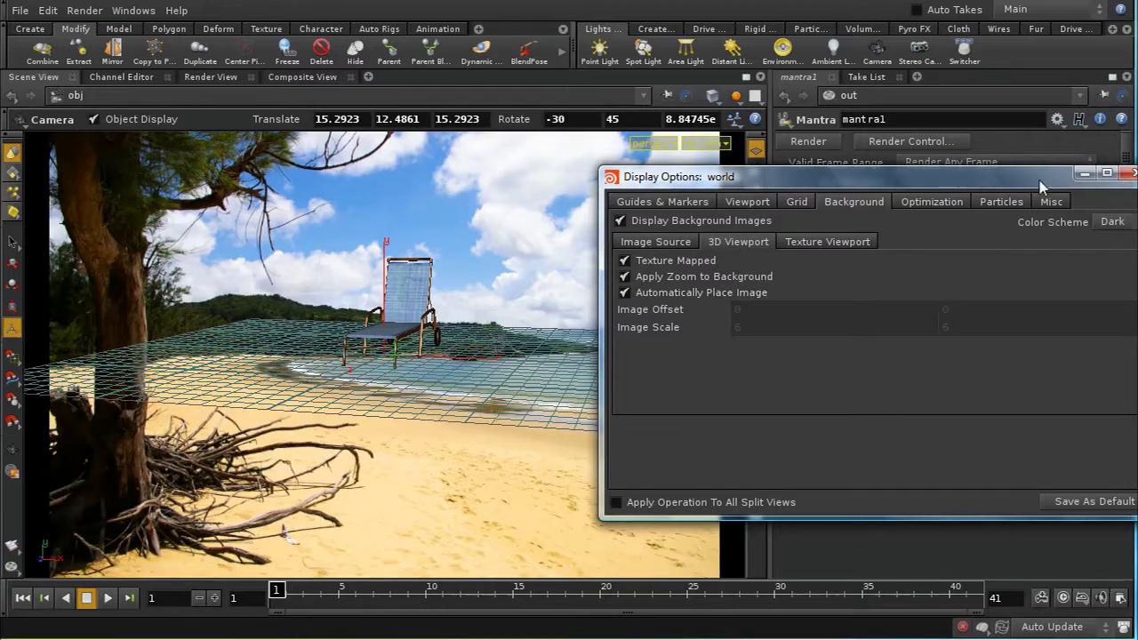
drag(1042, 177, 916, 167)
- Close the display options and look through cam1 again
click(889, 169)
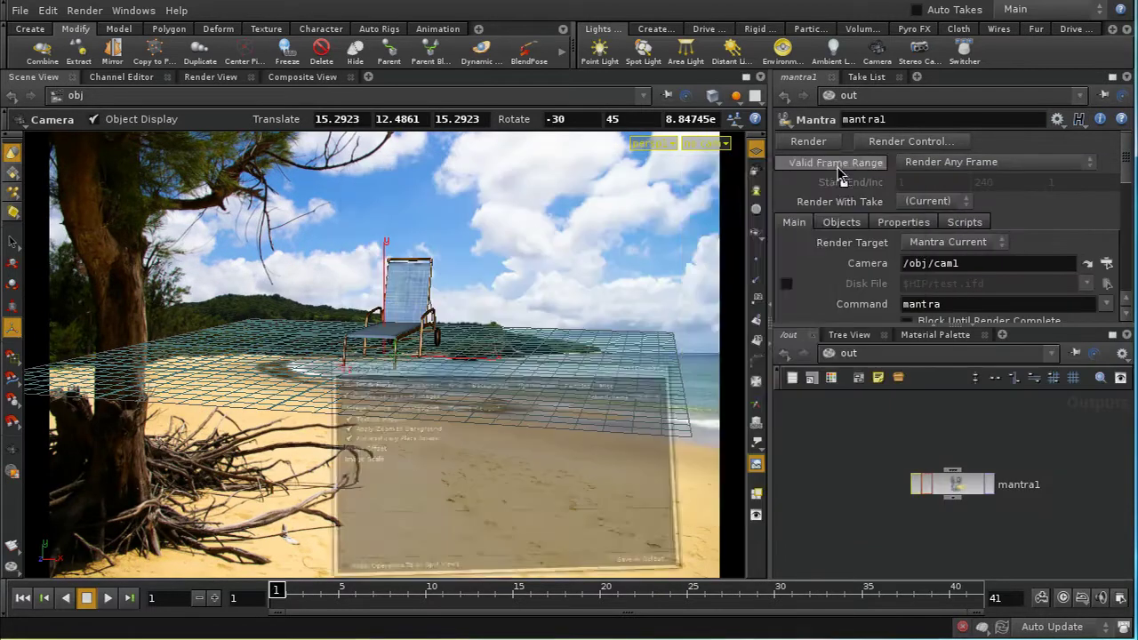
click(724, 147)
click(720, 220)
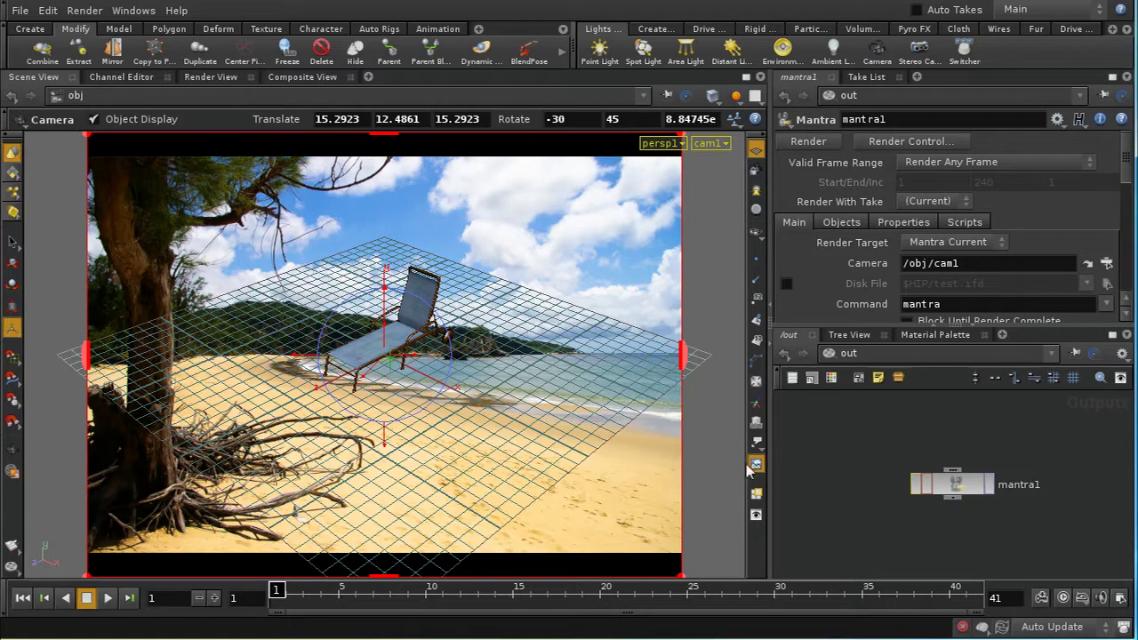
- Go into /img/comp1 and place a new File node
click(830, 353)
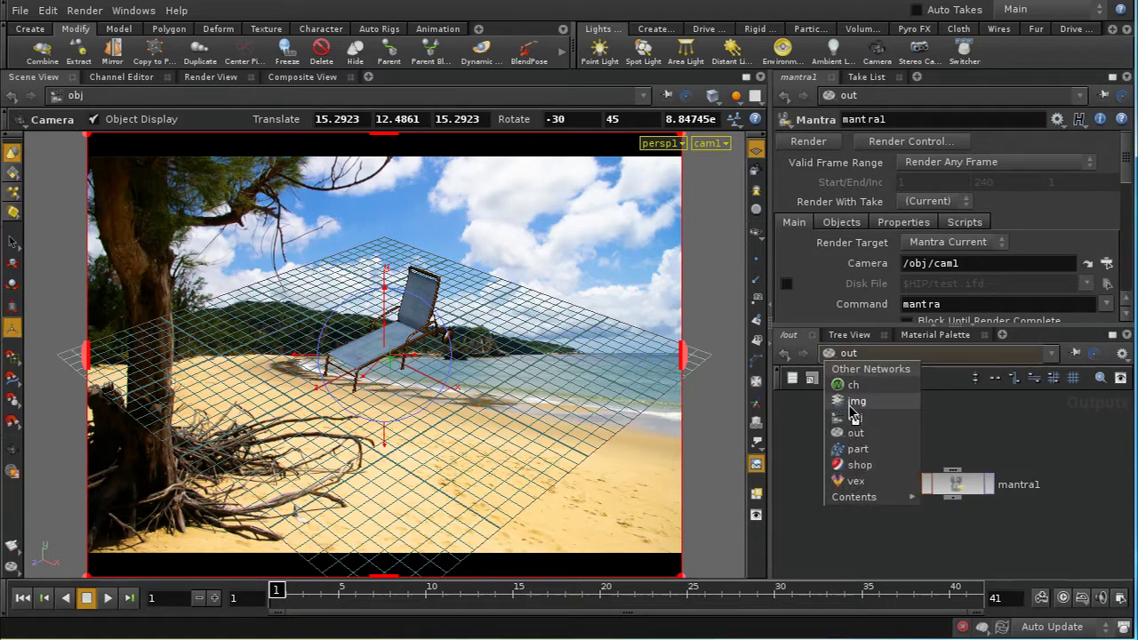
click(854, 402)
double_click(940, 489)
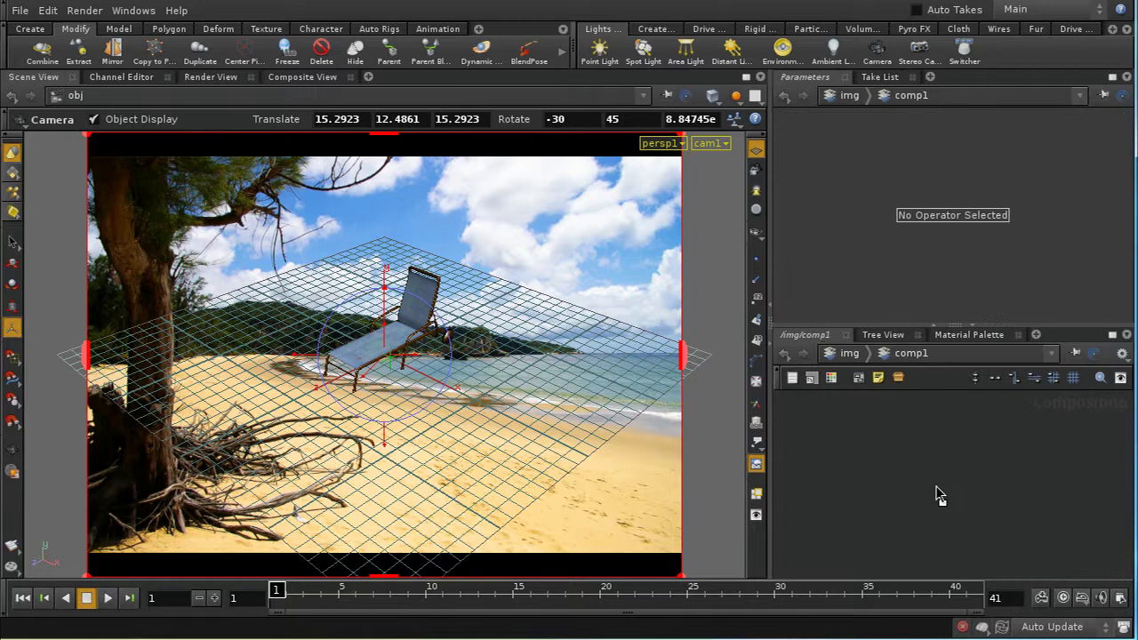
key(Tab)
text(f)
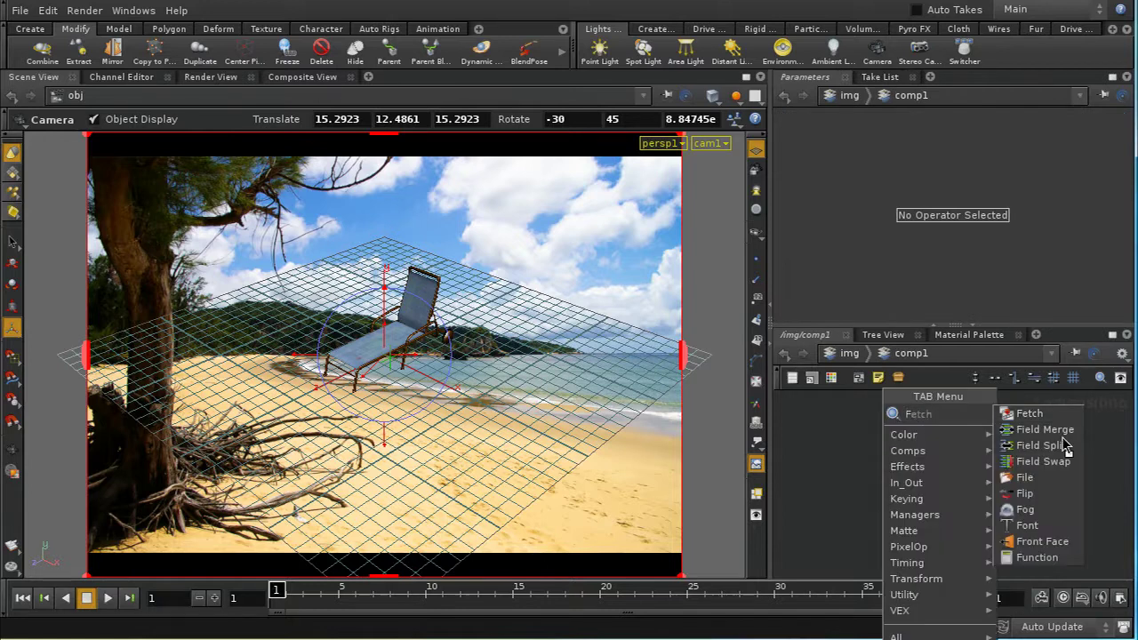
key(Escape)
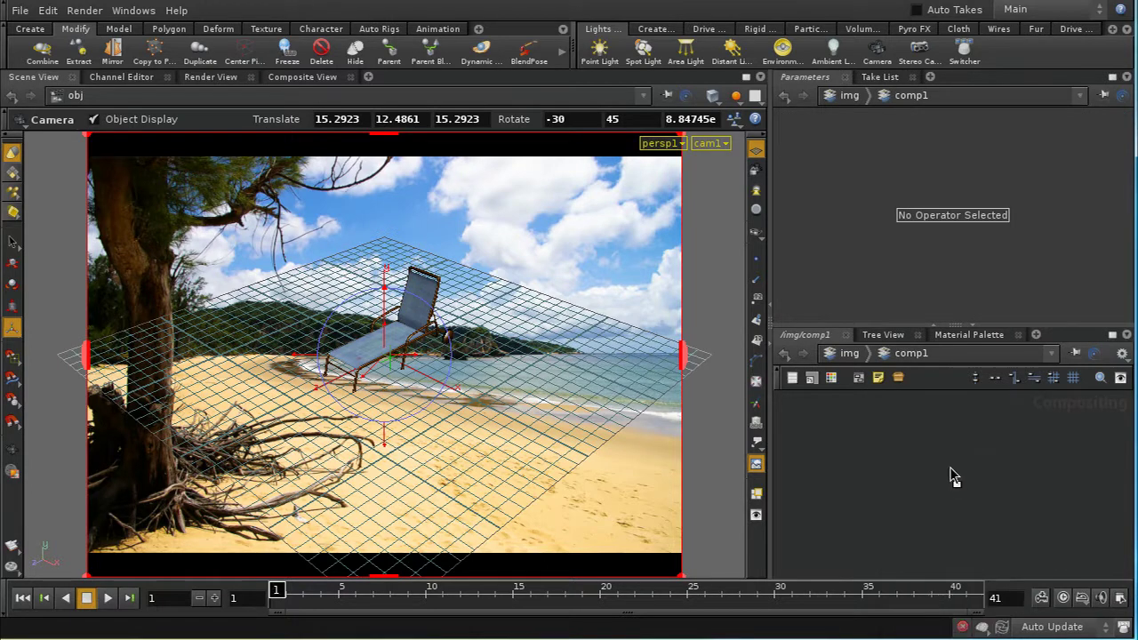
click(954, 478)
- Load silent_beach_ippie_and_janine.jpg into the File node, check its 1084 x 721 info, return to /img
click(1088, 163)
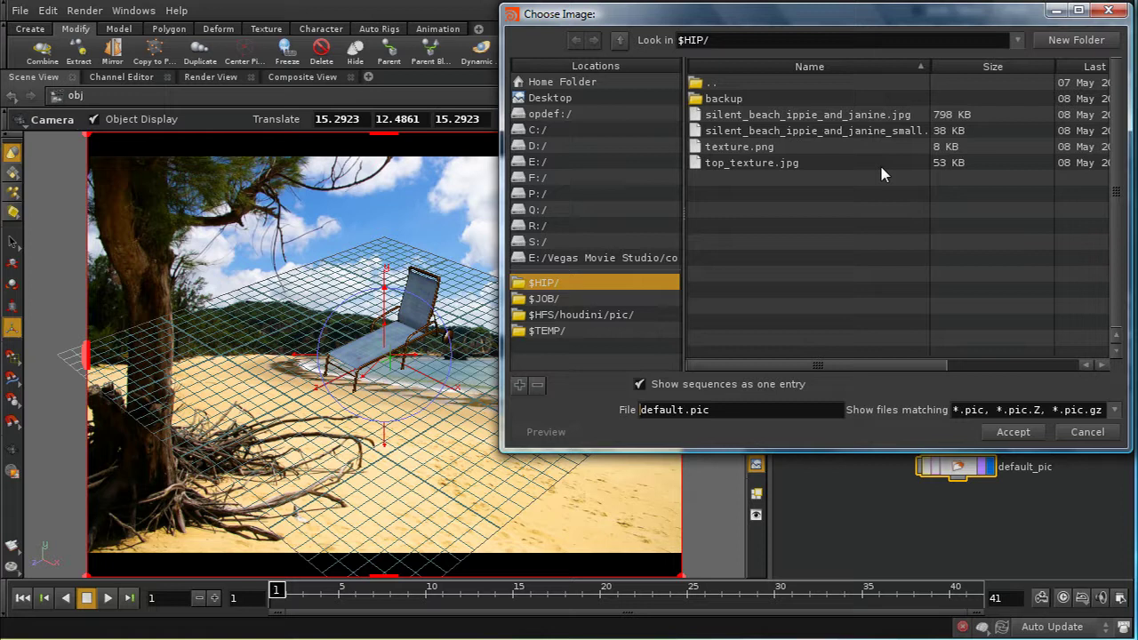
click(758, 119)
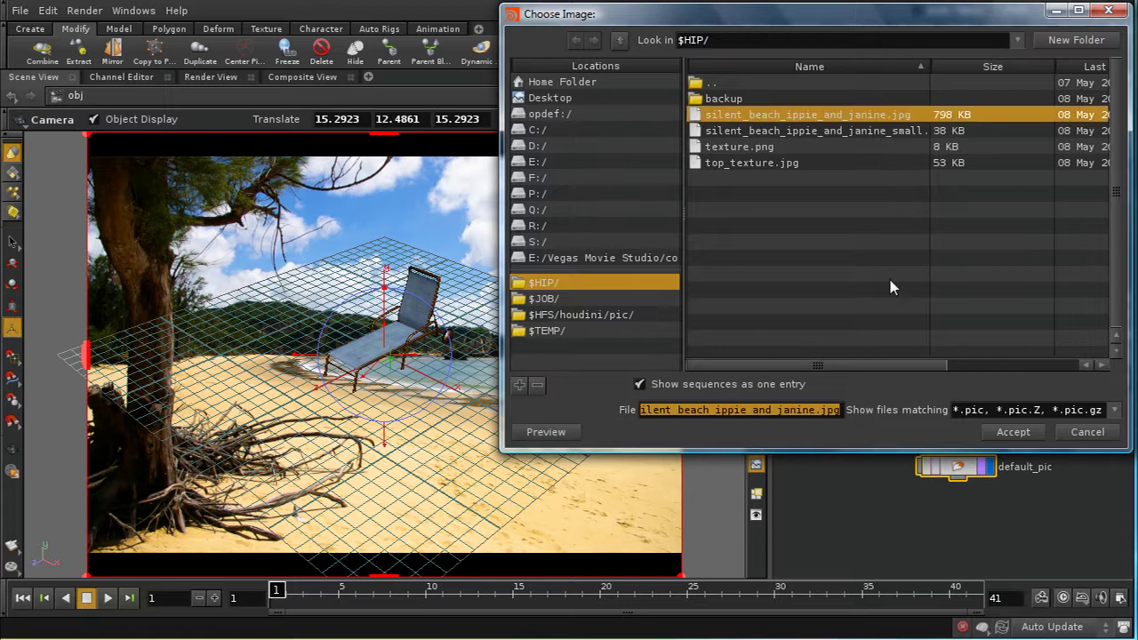
click(1012, 432)
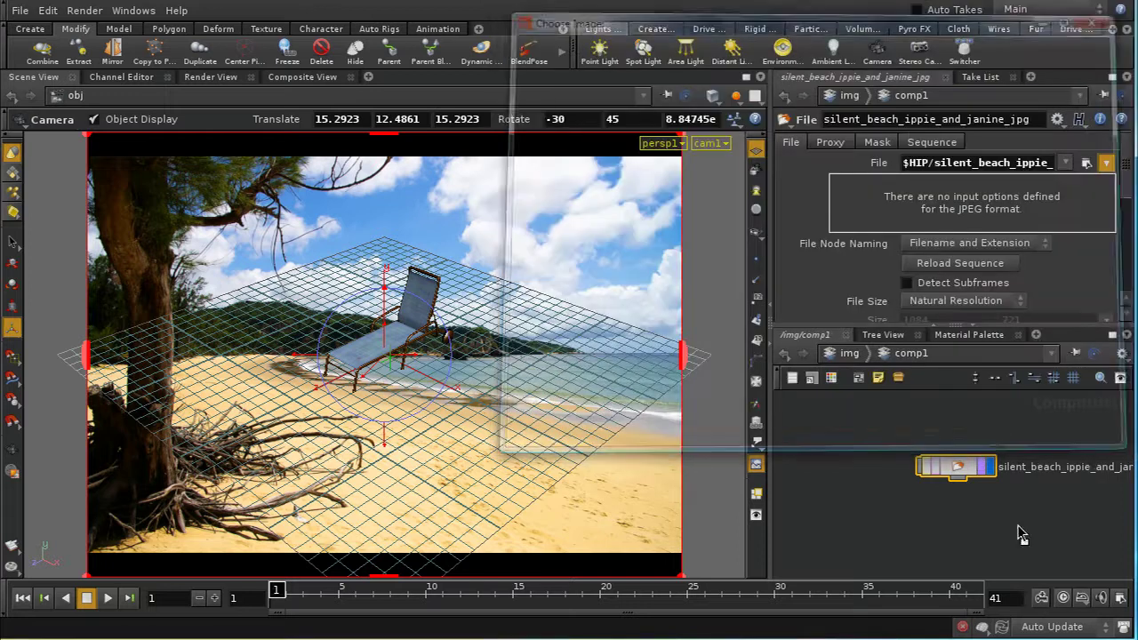
middle_click(960, 470)
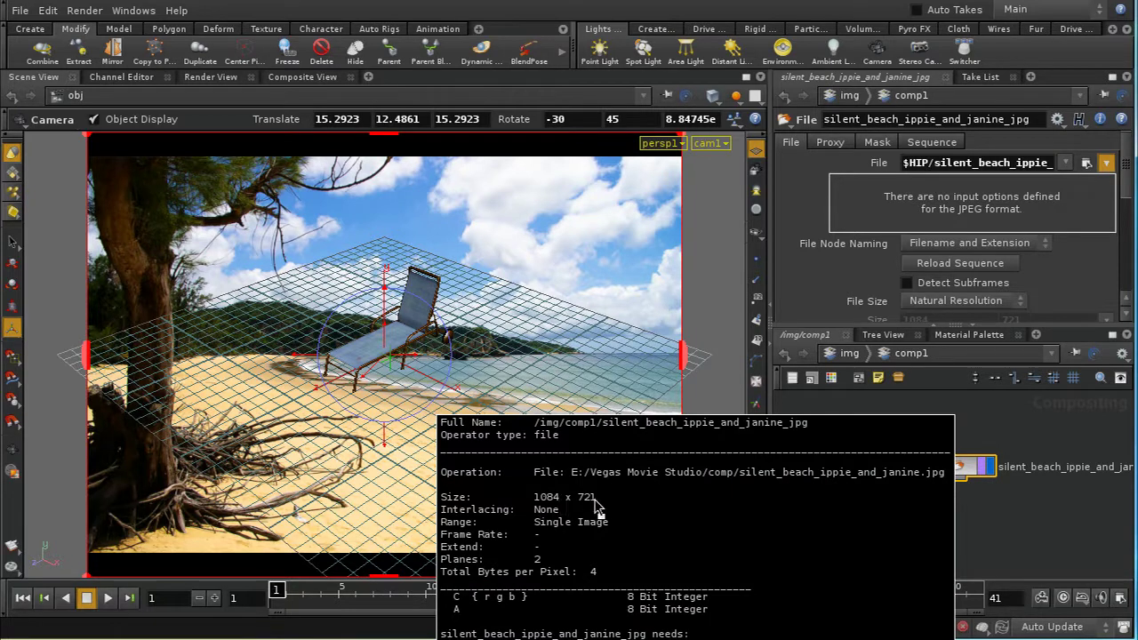
click(849, 353)
- Set cam1's View resolution to 1081 × 721, then switch back to the img network
click(869, 358)
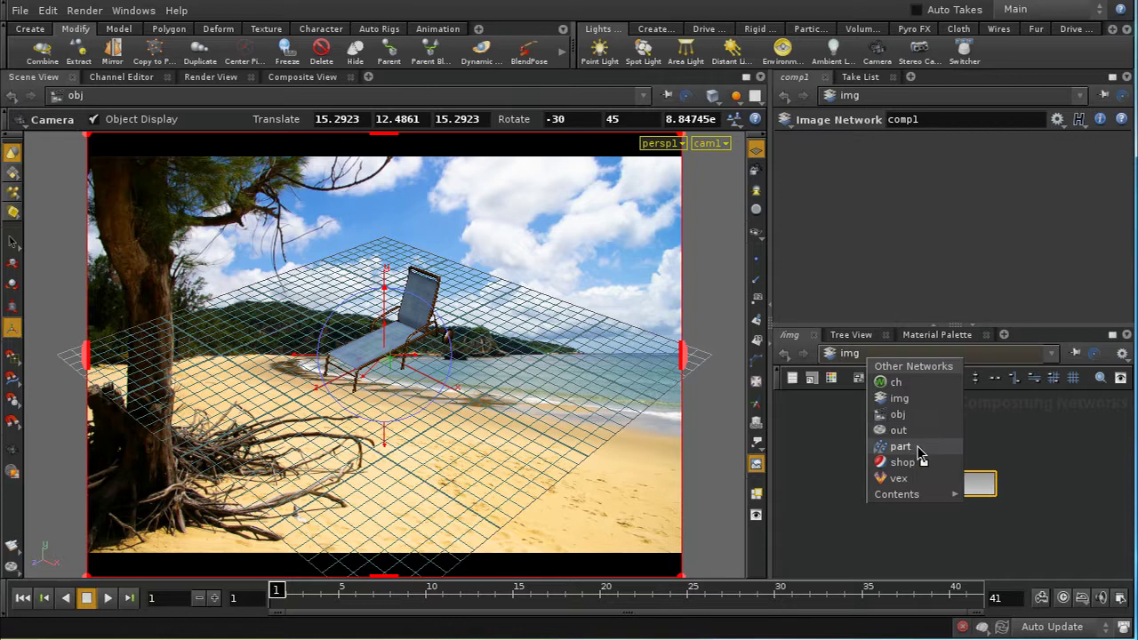
click(918, 421)
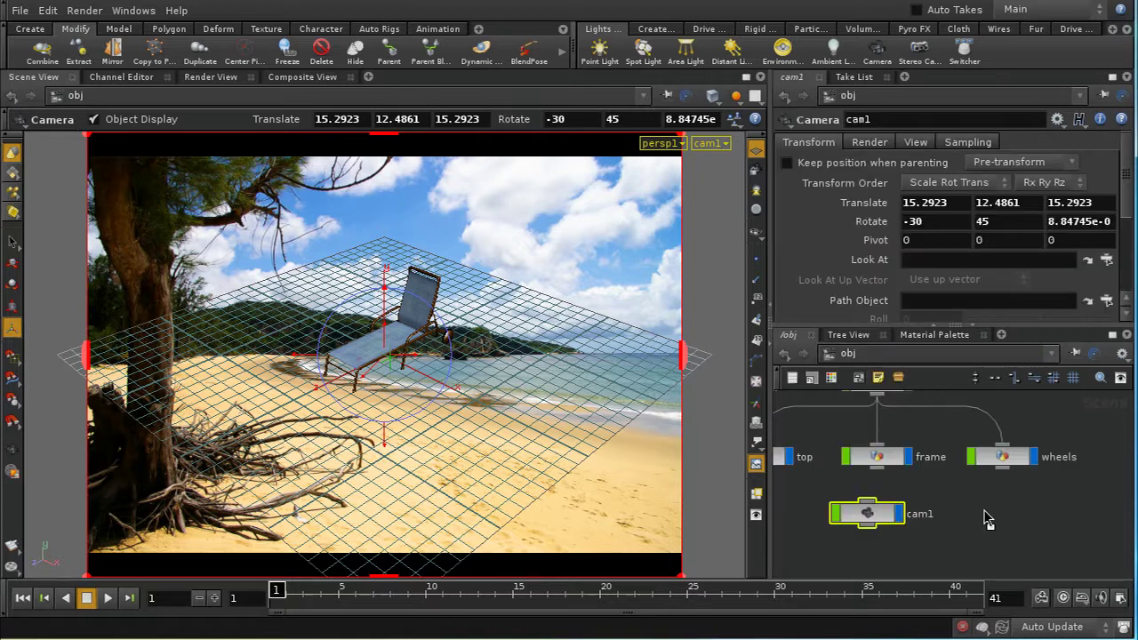
drag(905, 523, 925, 523)
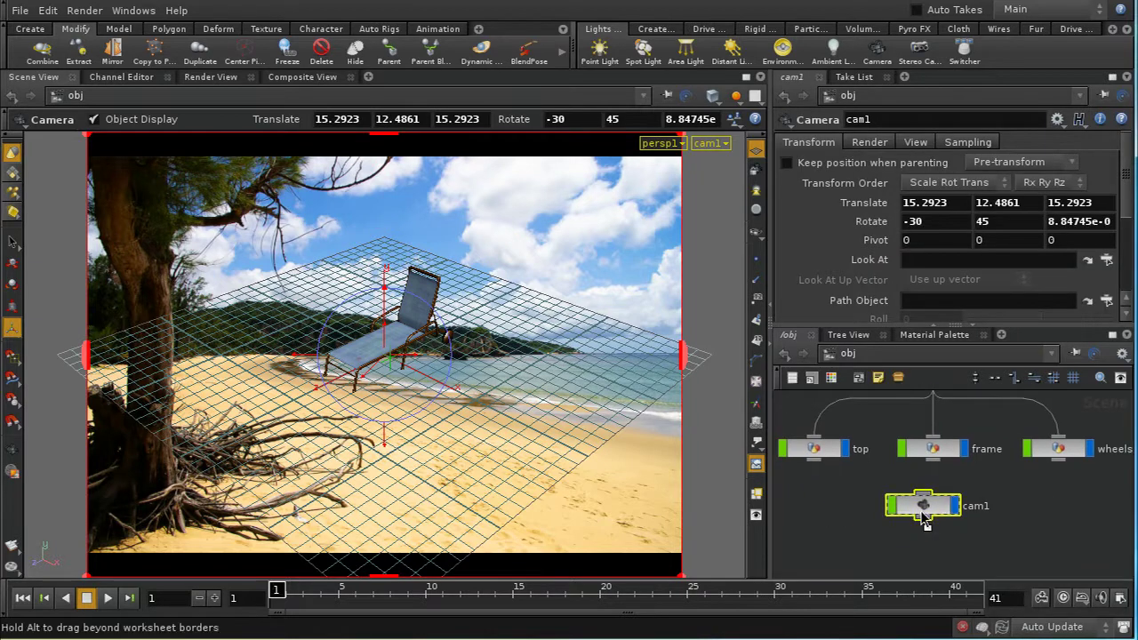
click(876, 145)
click(916, 142)
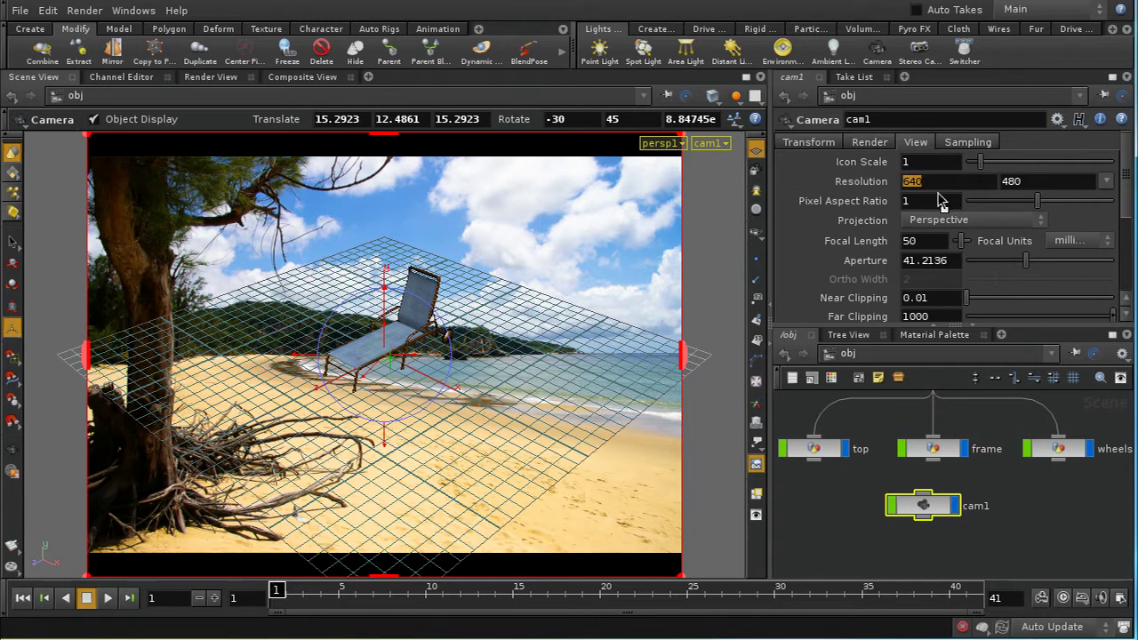
text(1081)
key(Tab)
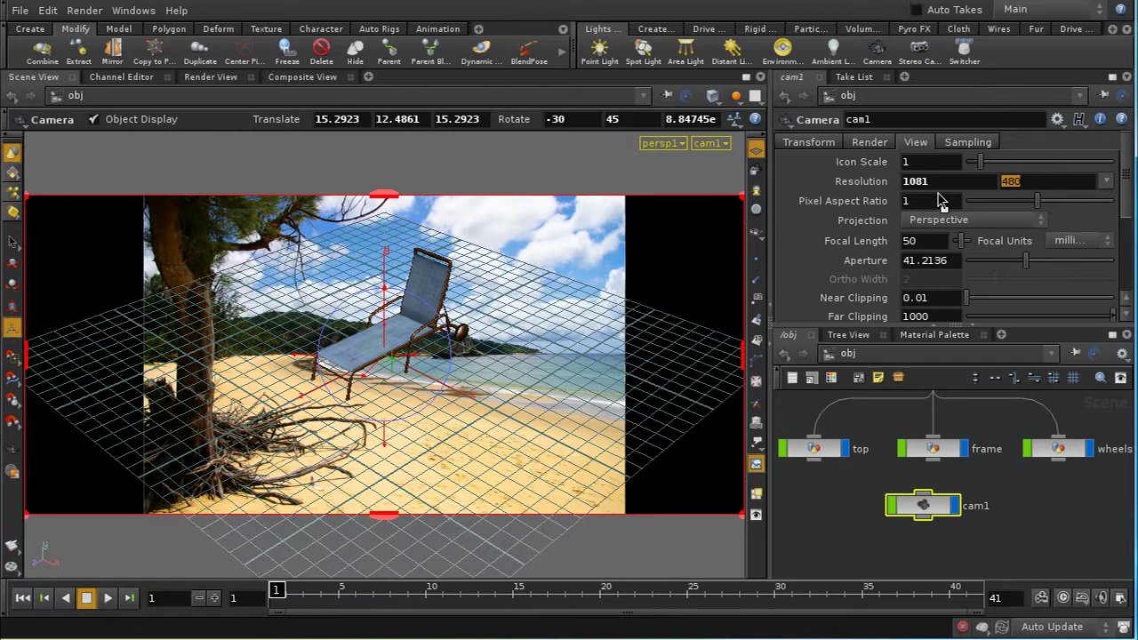
key(Return)
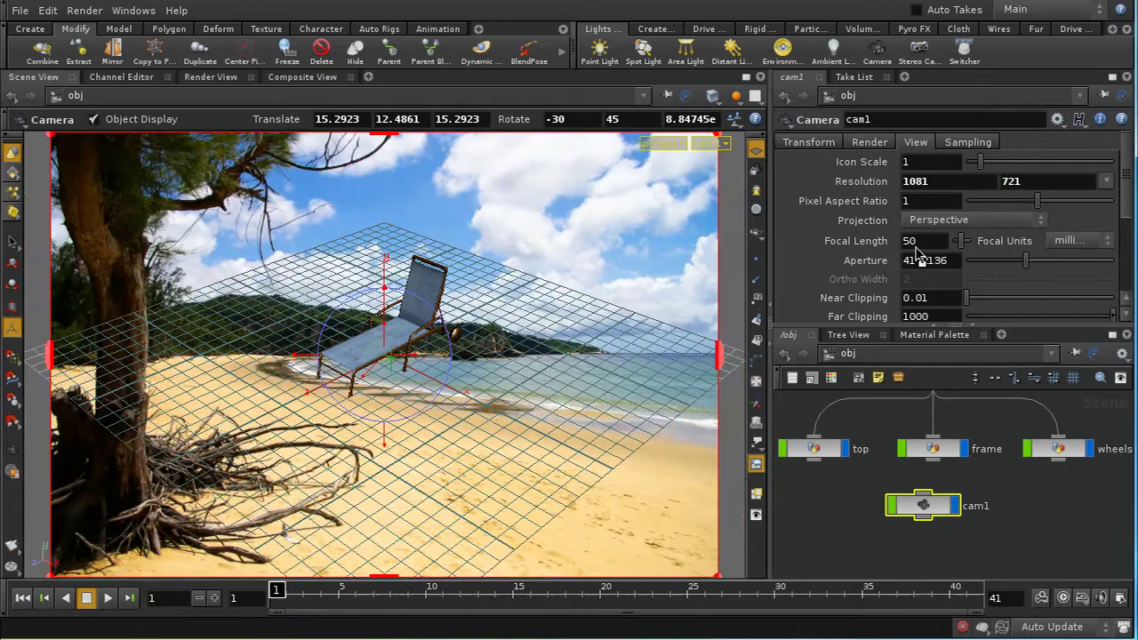
click(833, 366)
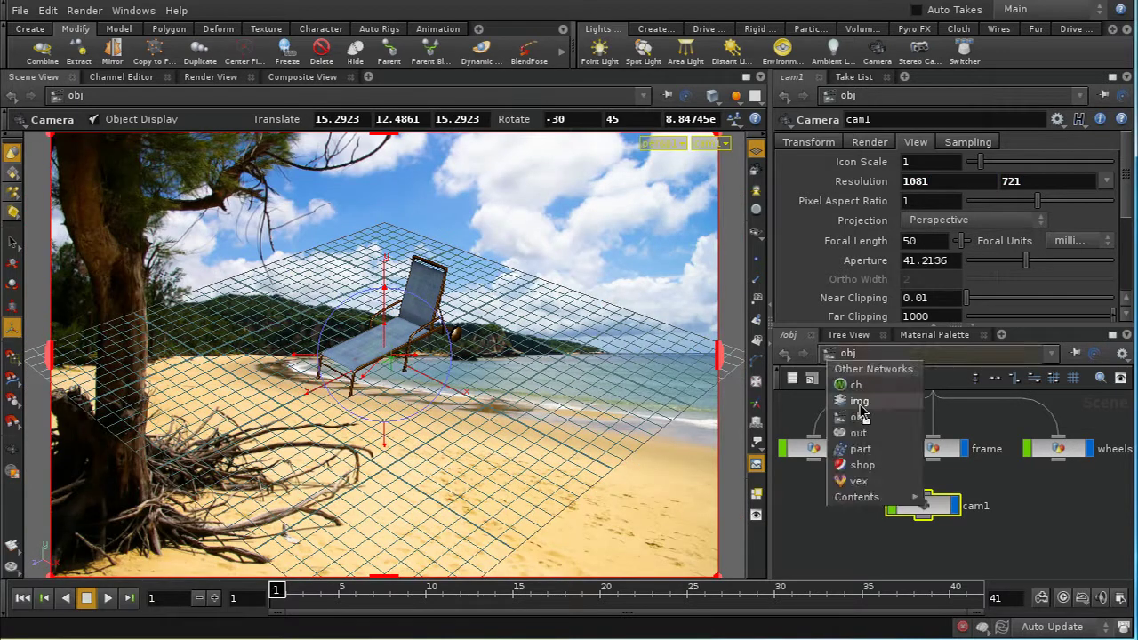
click(859, 402)
- Enter comp1, inspect the beach image's size info, and go back up to /img
double_click(945, 487)
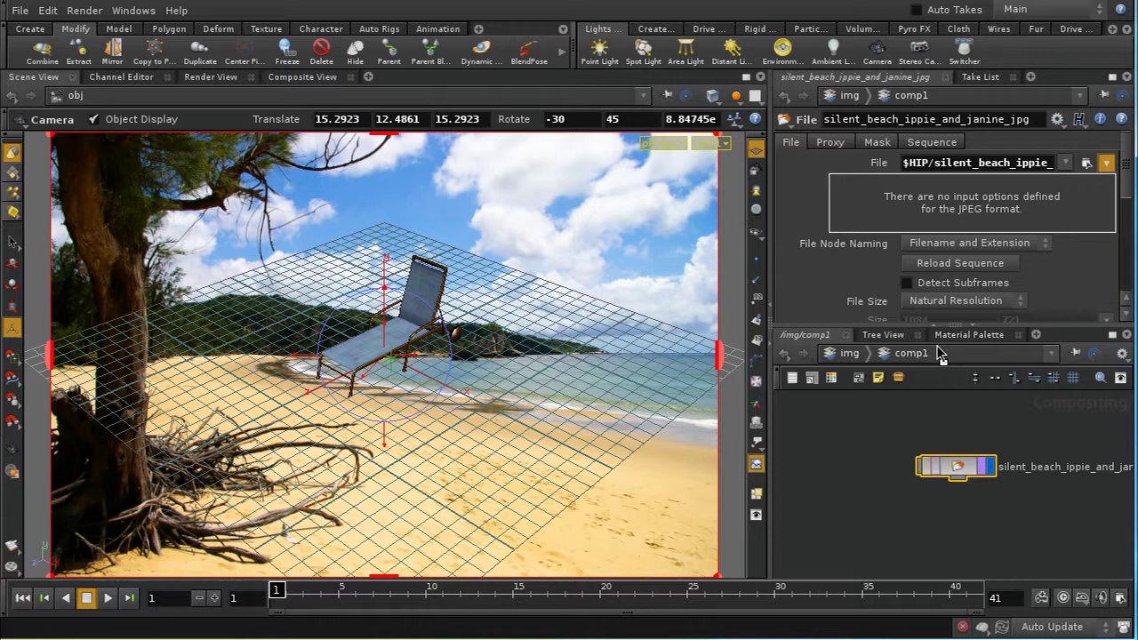
middle_click(963, 470)
key(u)
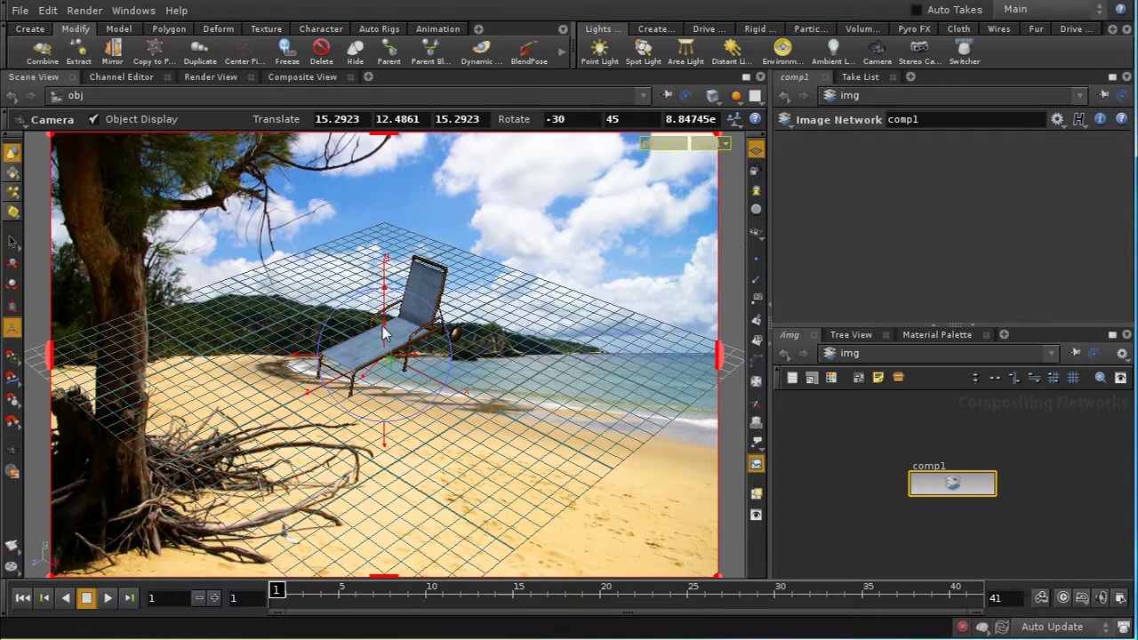
- Move the lounger_position null toward the camera and rotate it about 70° on Y
click(424, 283)
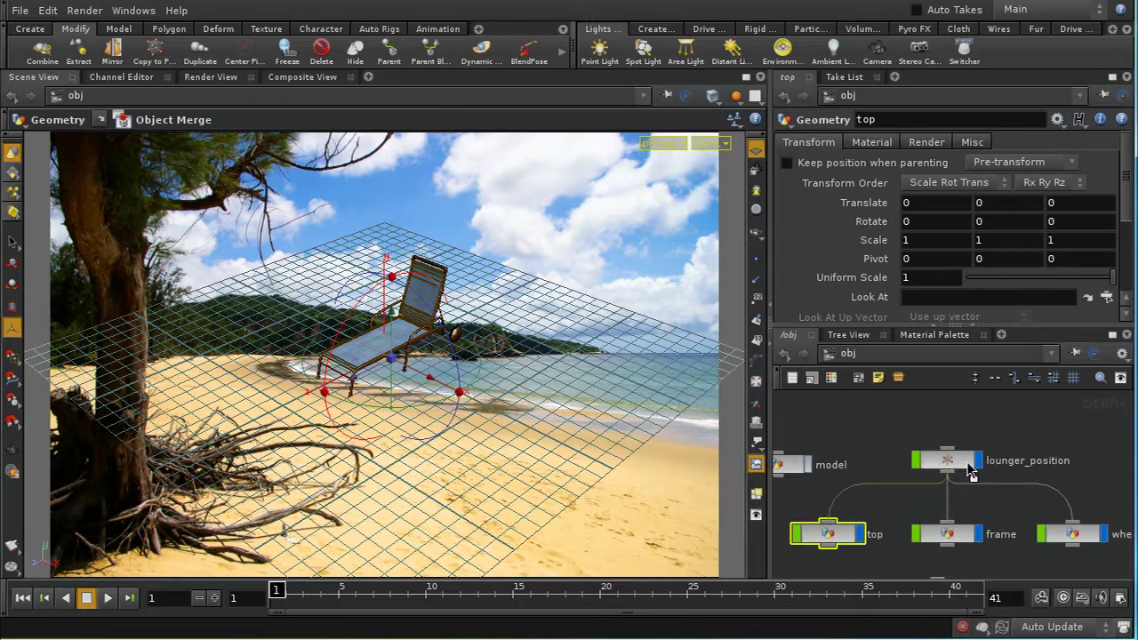
click(947, 464)
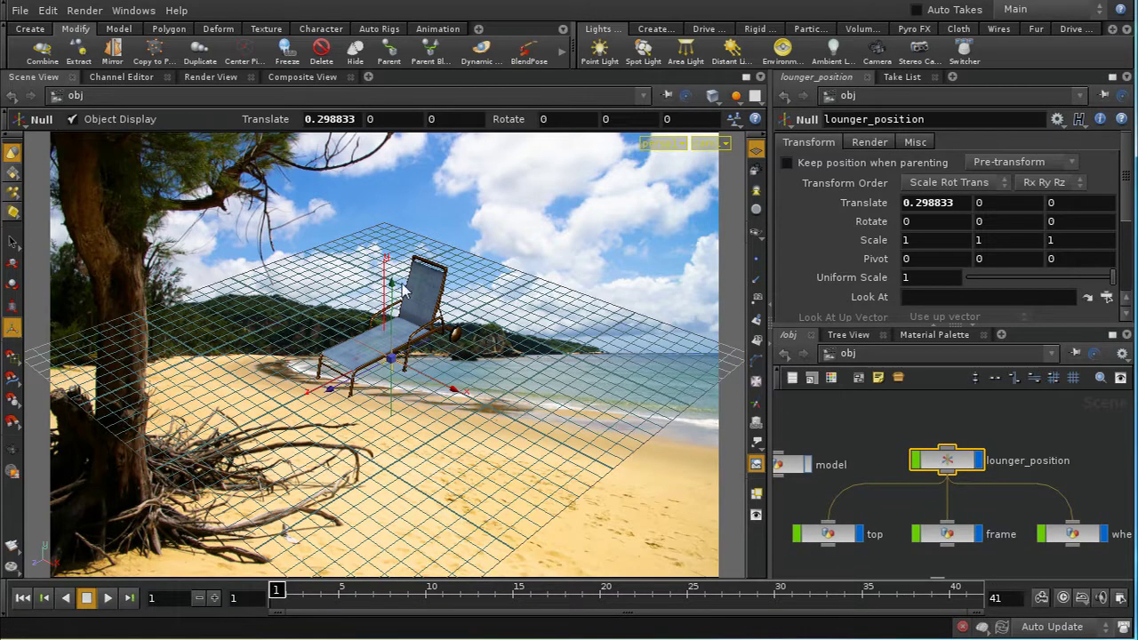
drag(392, 289, 568, 410)
key(r)
key(t)
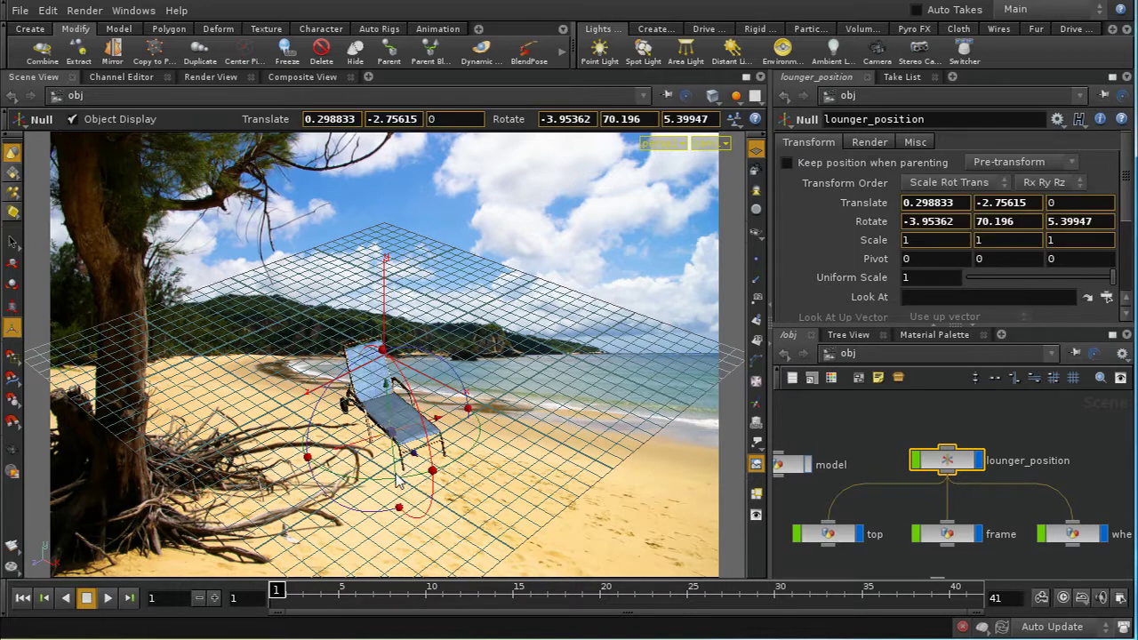
drag(405, 476, 432, 482)
key(r)
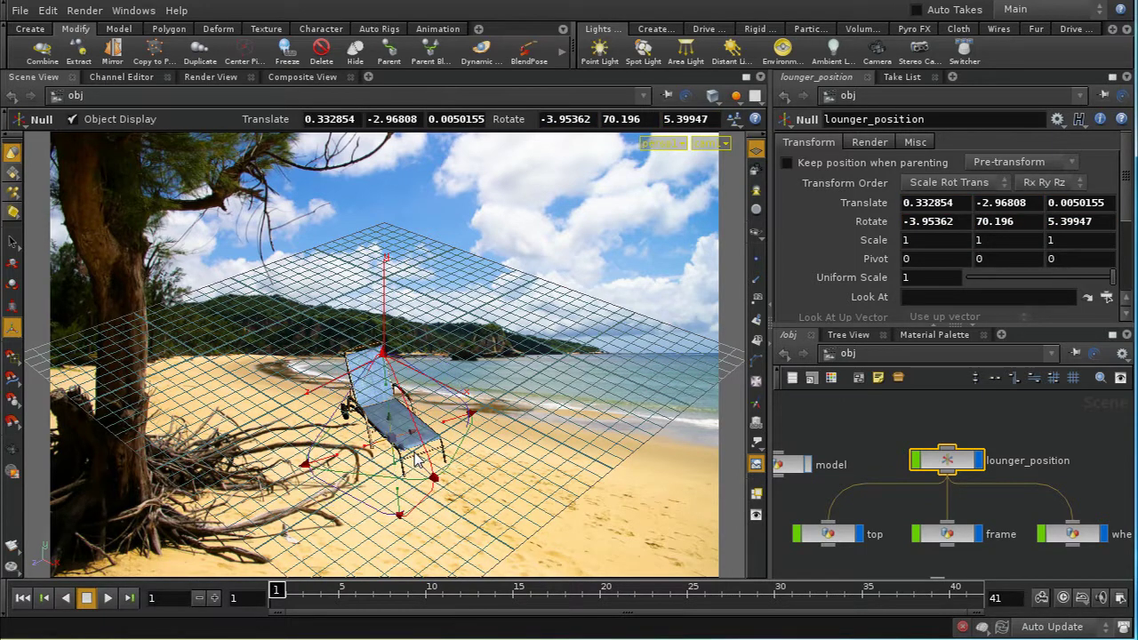
- Slide the seat top forward off the frame to Z 3.7057
click(409, 459)
key(t)
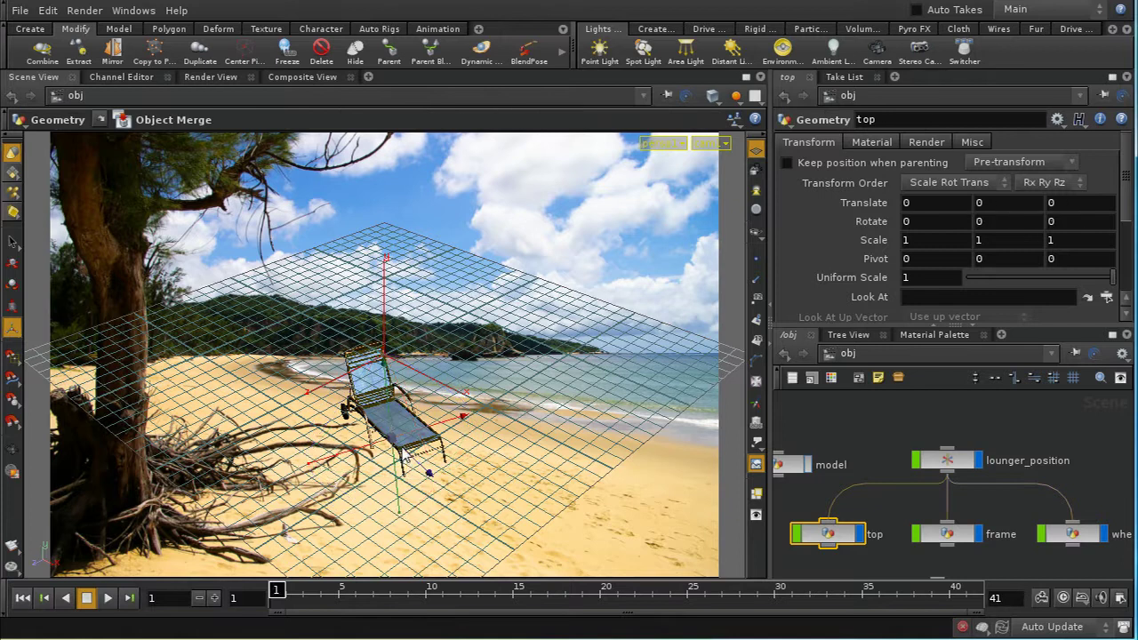
drag(405, 463, 456, 504)
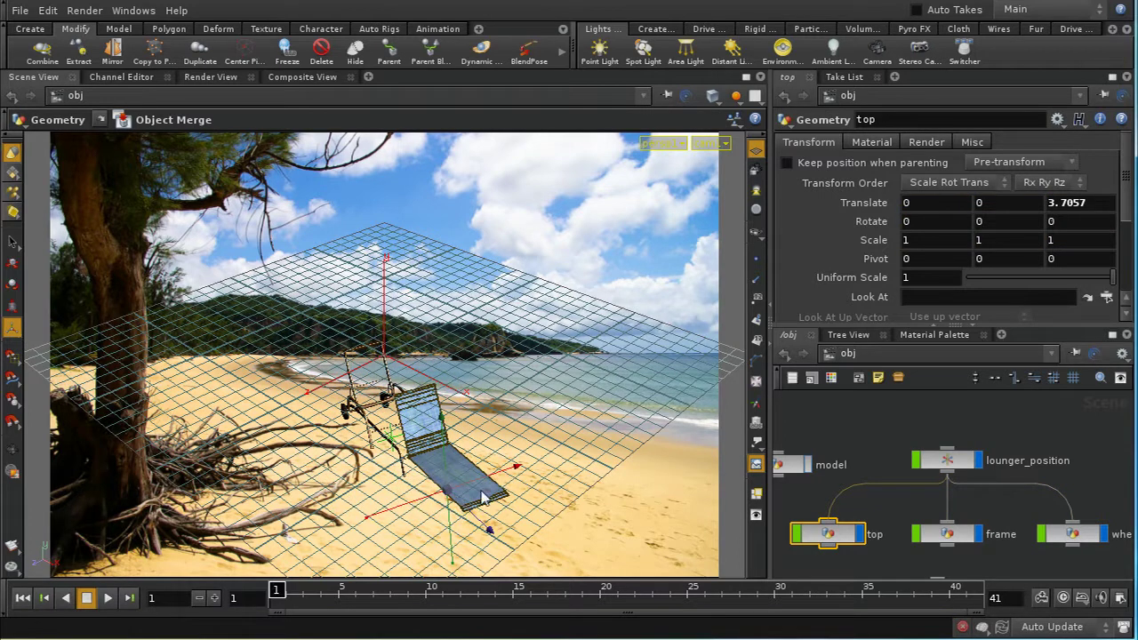
click(935, 472)
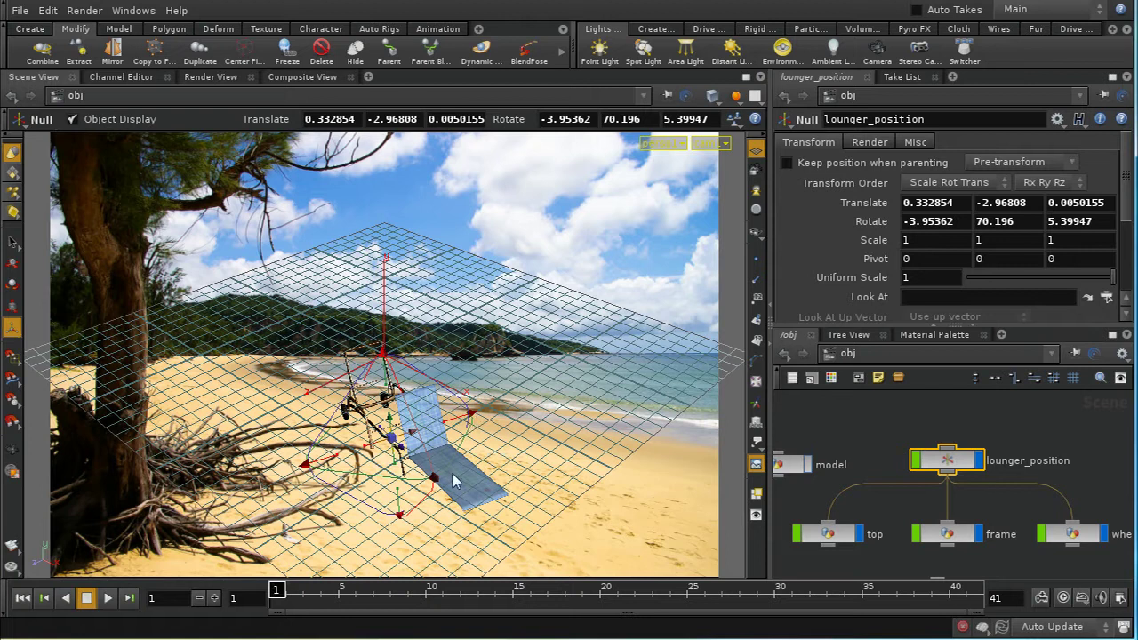
- Revert the top node's Translate to defaults, seating it back on the frame
click(828, 533)
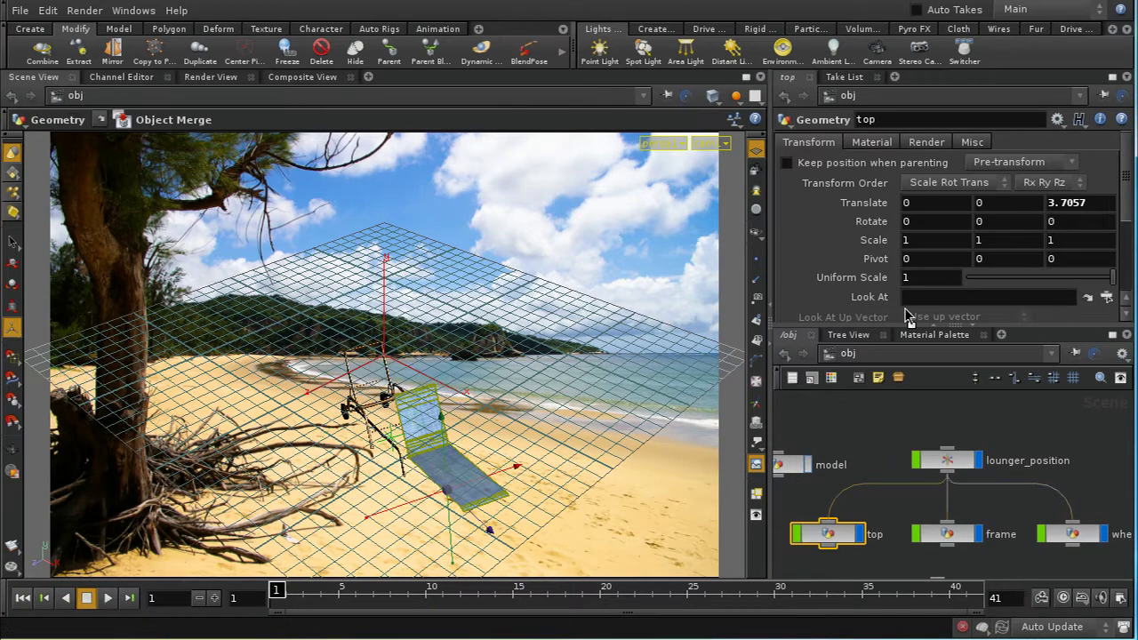
right_click(852, 206)
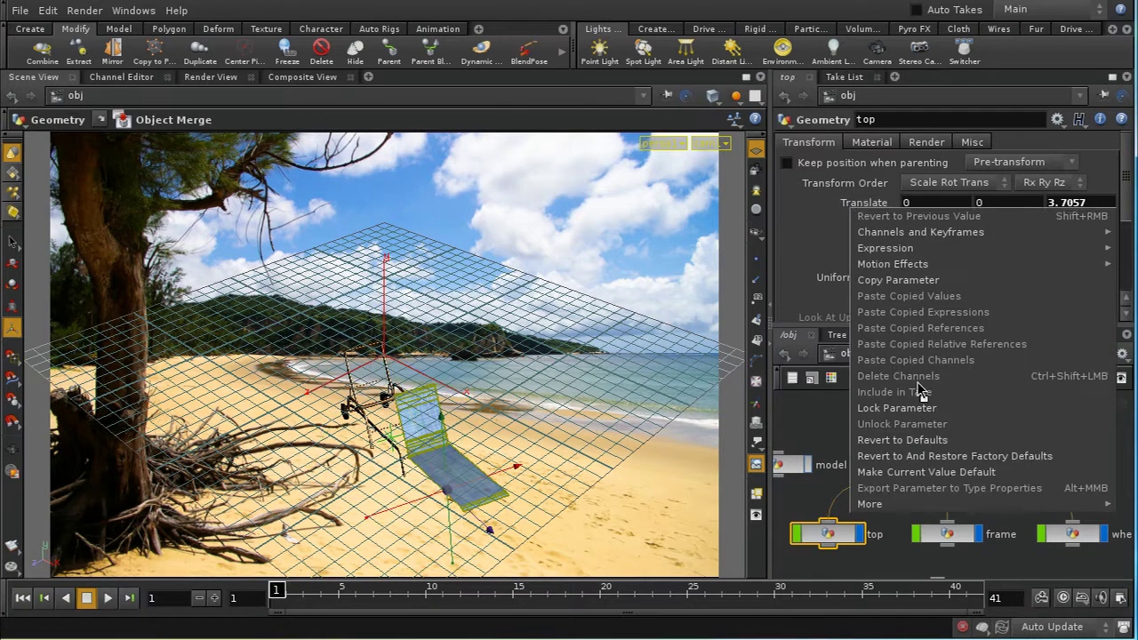
click(916, 439)
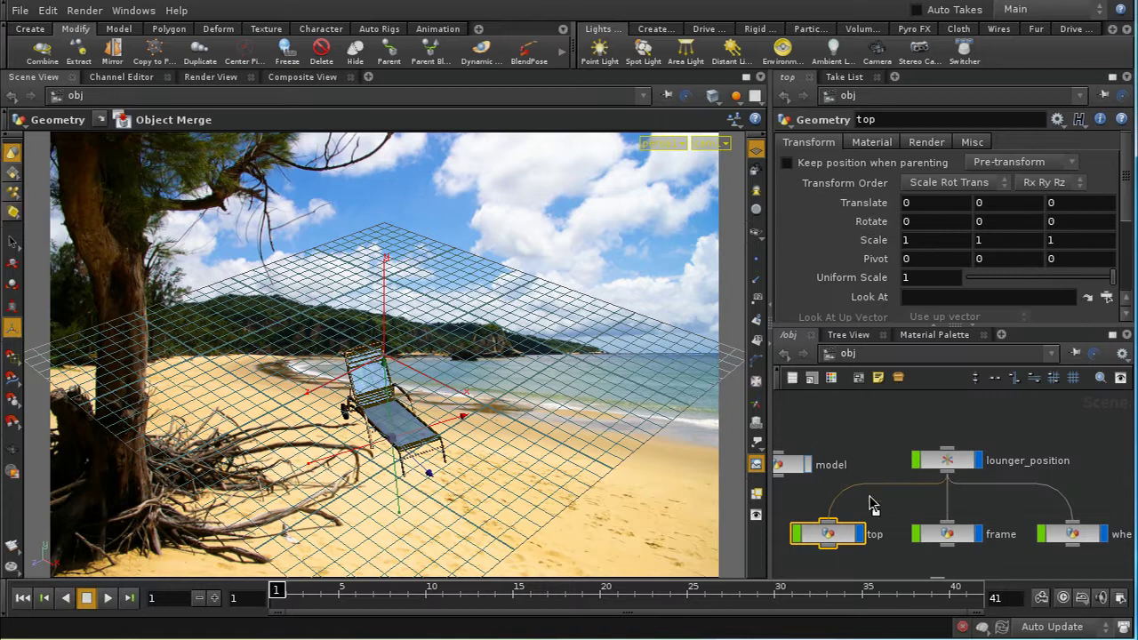
- Turn off the selectable flags for top, frame and wheels, and undo the stray chair collapse
middle_drag(915, 513, 908, 457)
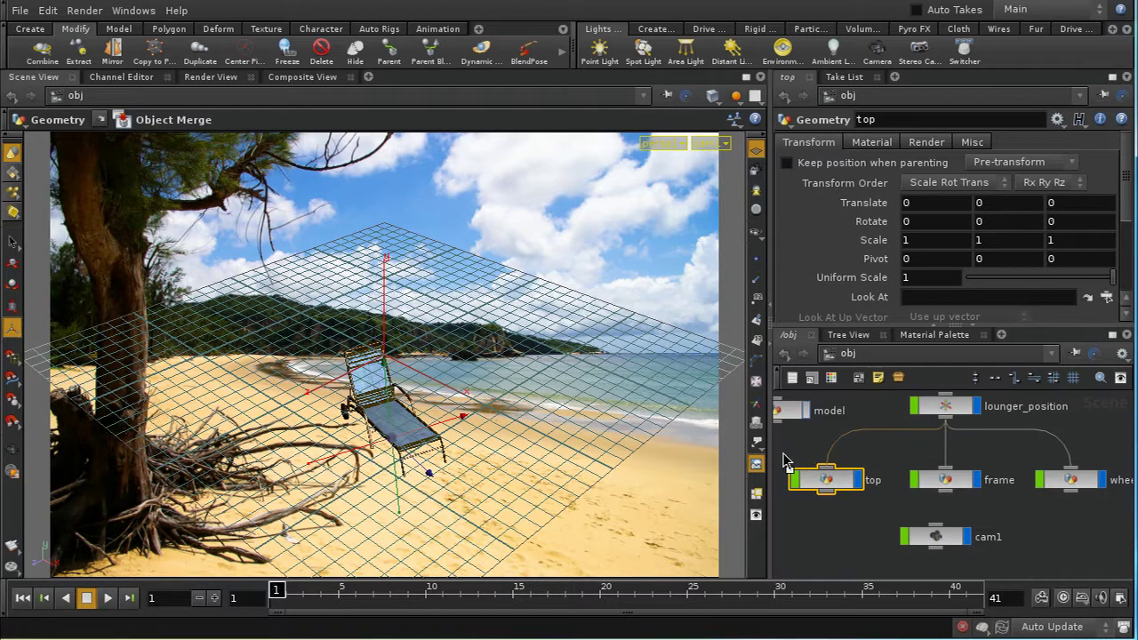
drag(782, 453, 1092, 511)
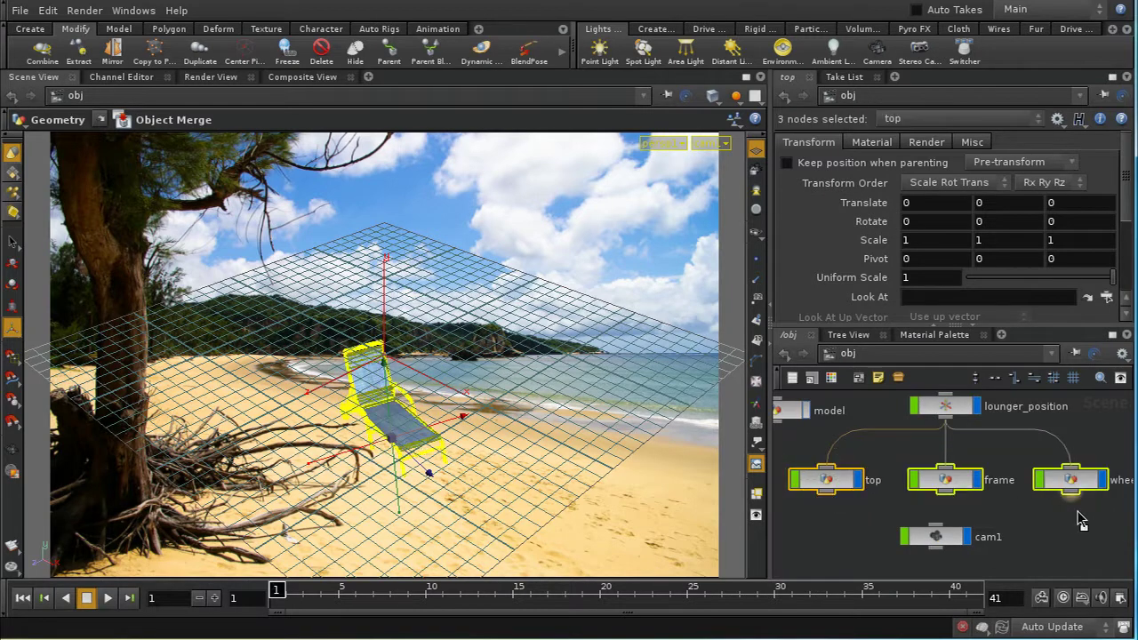
click(1041, 482)
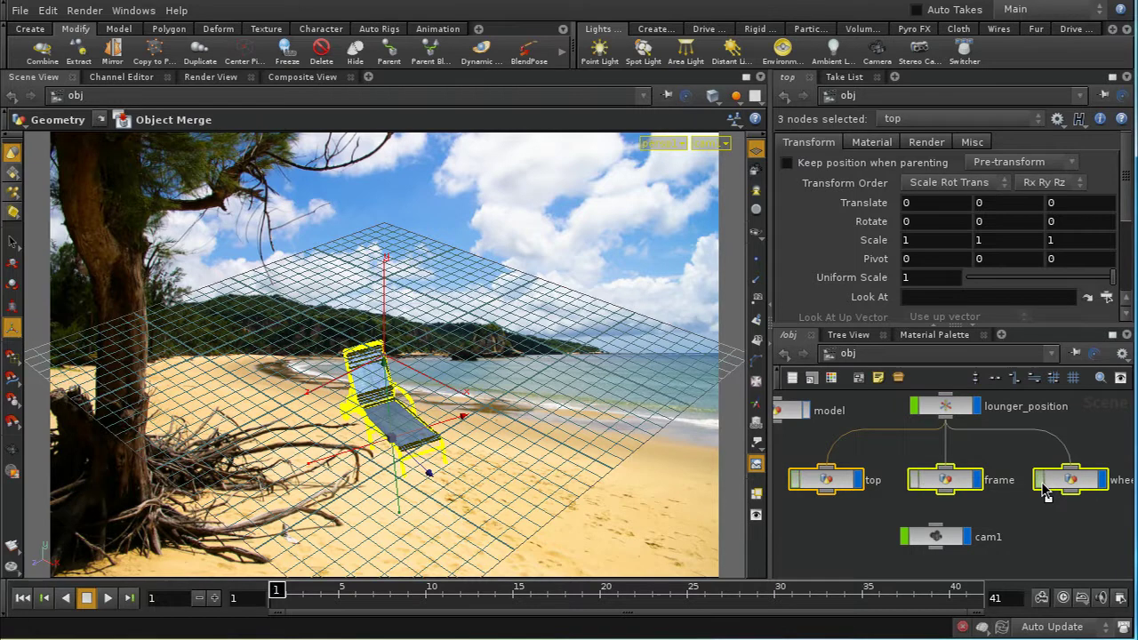
click(898, 463)
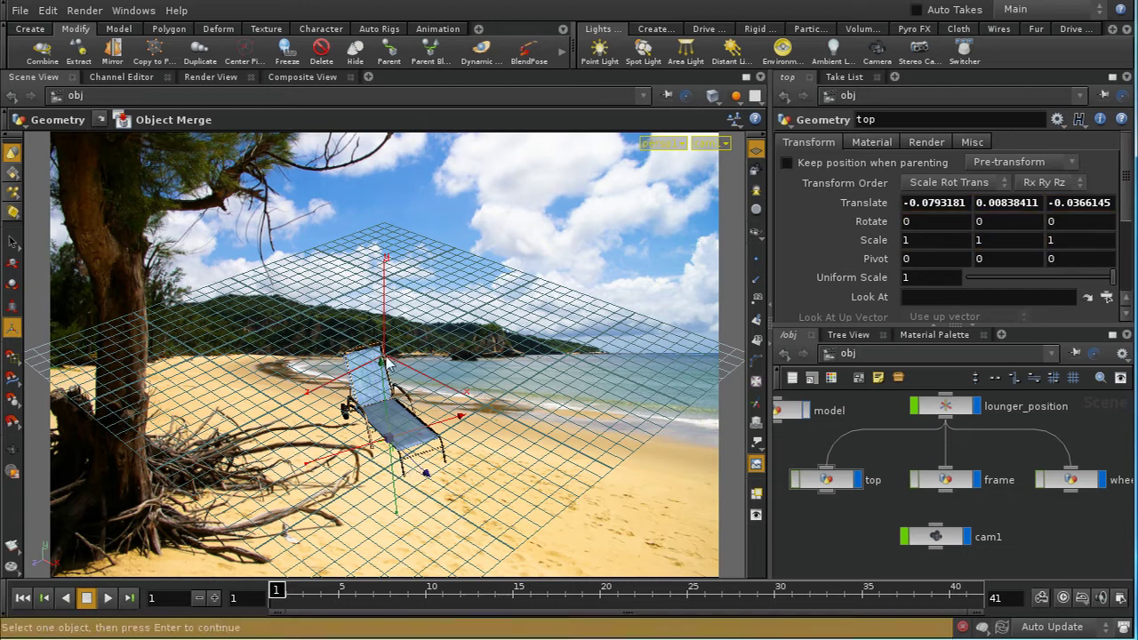
click(402, 431)
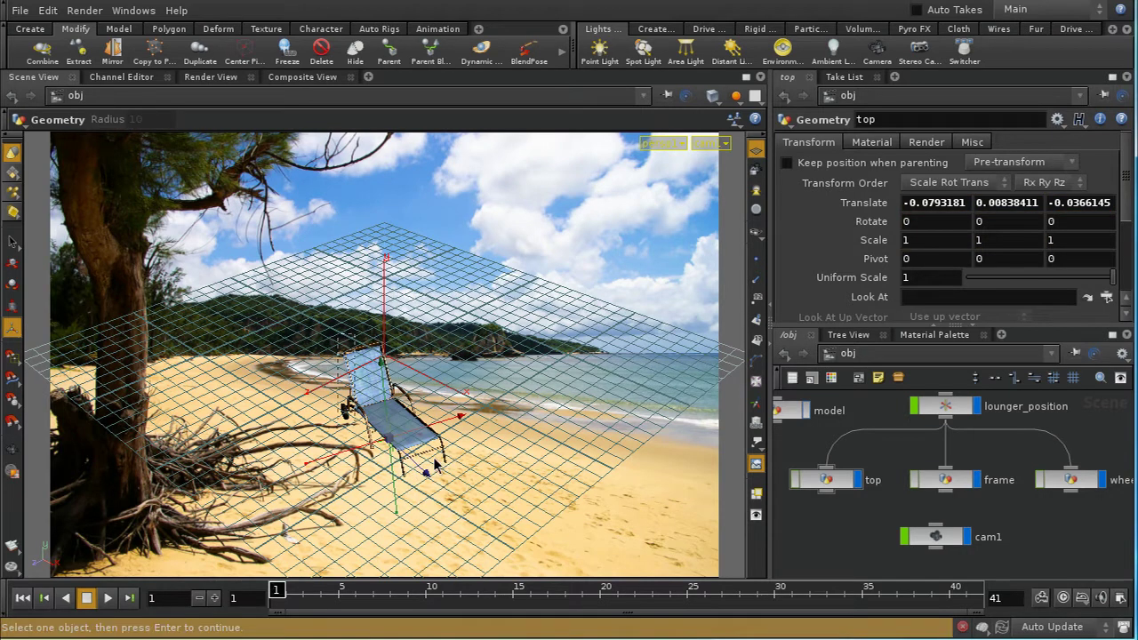
key(Return)
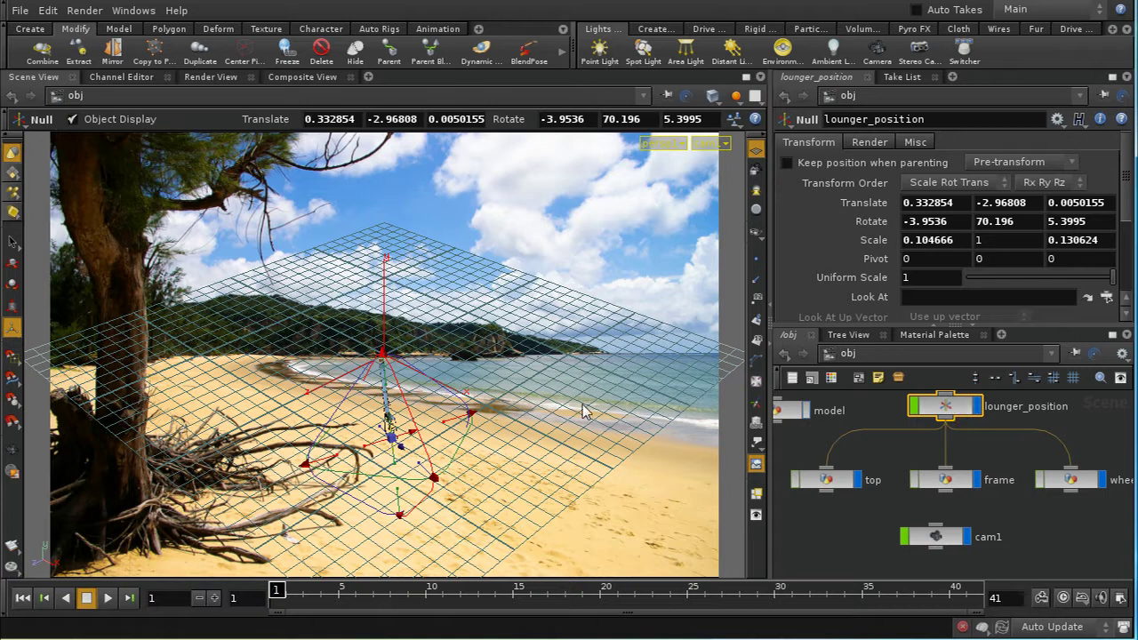
key(ctrl+z)
key(ctrl+z)
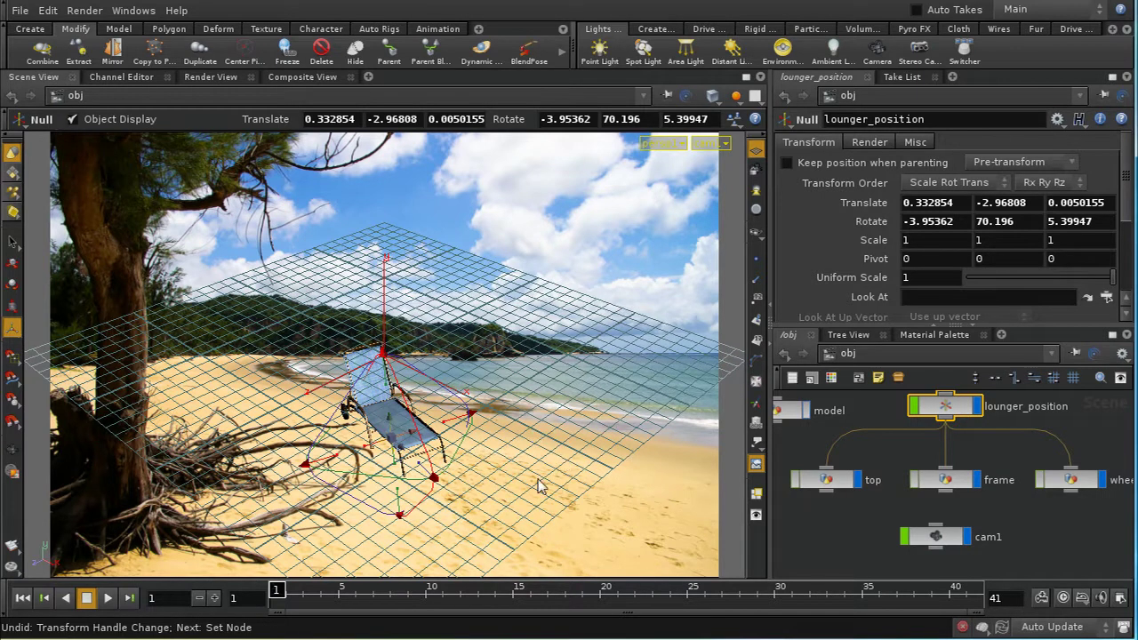
- Hide the construction plane and rotate lounger_position so the chair stands upright
click(756, 150)
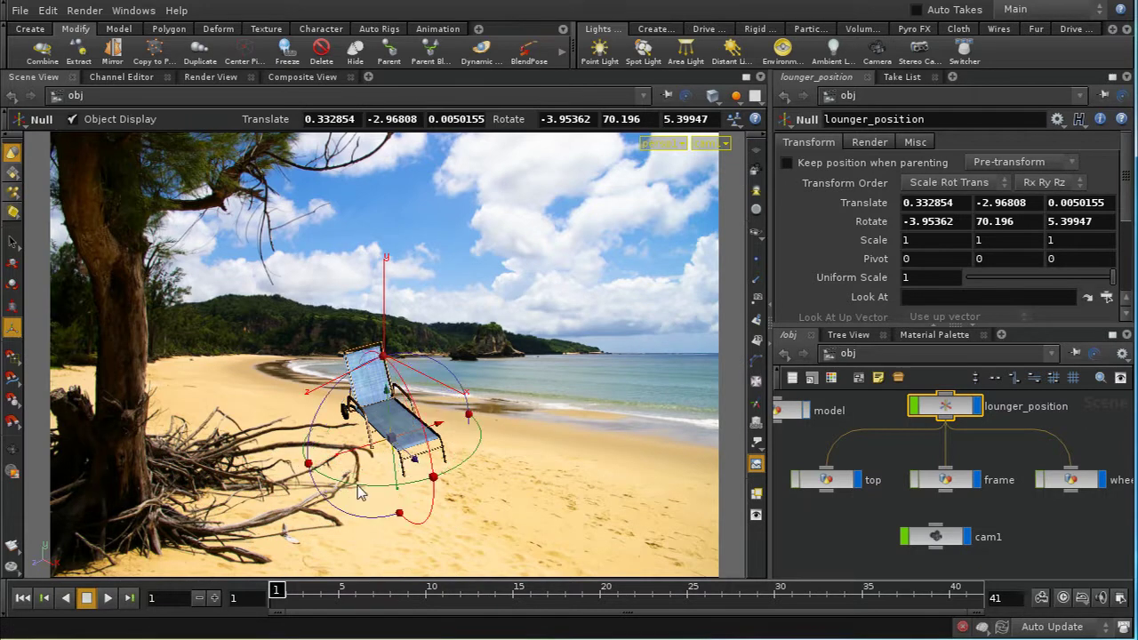
drag(361, 494, 378, 397)
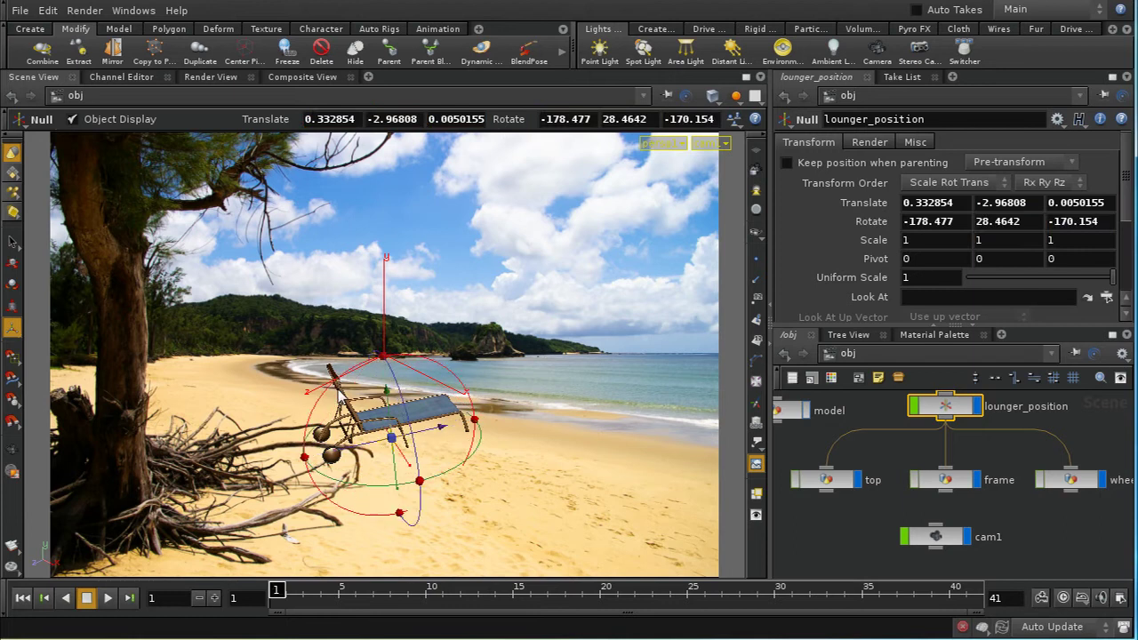
drag(330, 401, 379, 400)
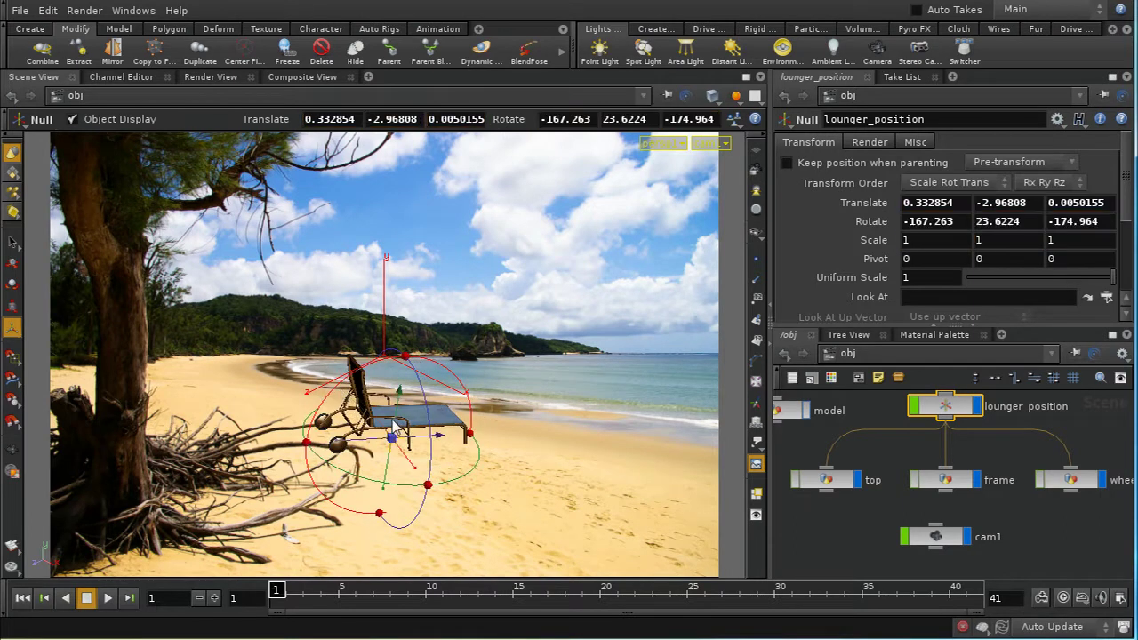
drag(436, 437, 436, 438)
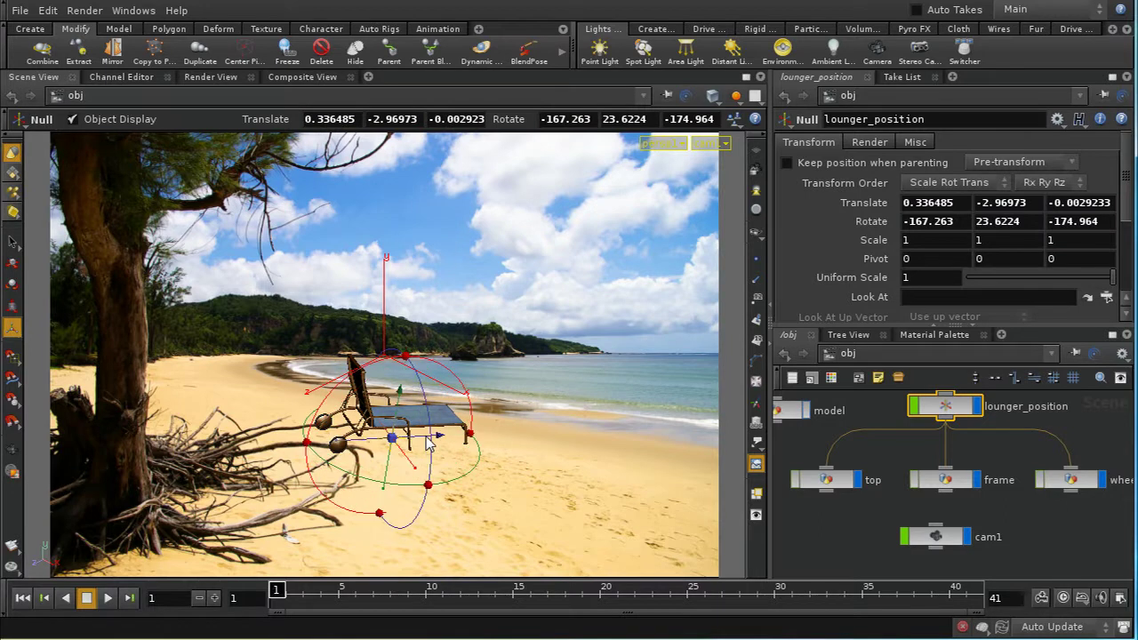
drag(436, 464, 590, 498)
- Place the lounger right of centre on the sand at Translate 5.9444, -2.32327, -0.914102
key(t)
key(r)
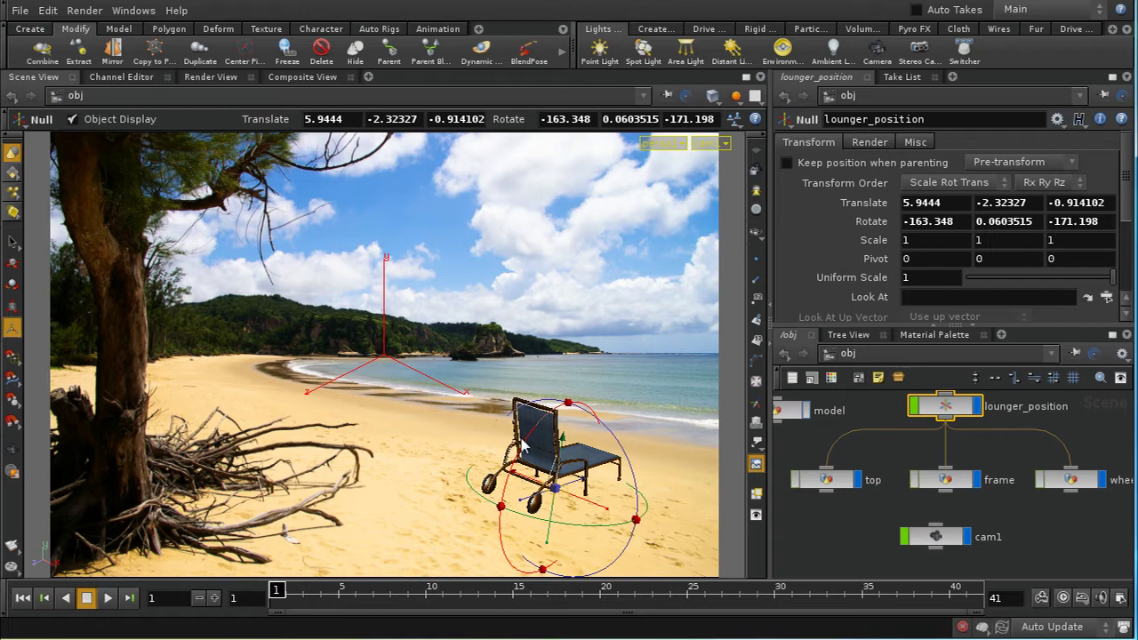
drag(525, 448, 529, 450)
key(t)
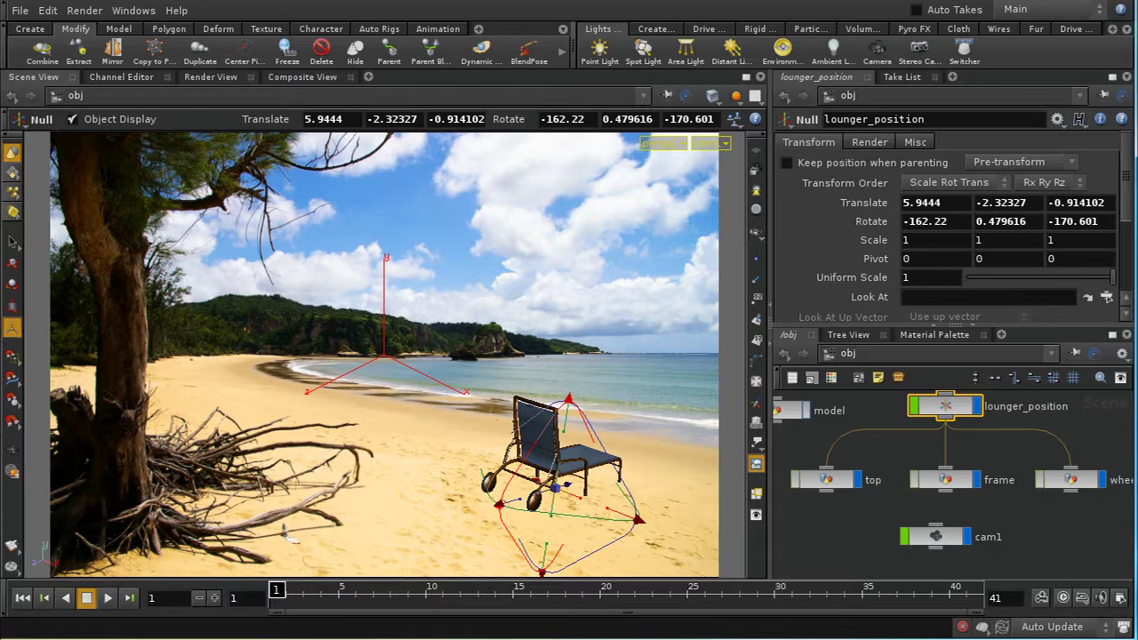
key(Escape)
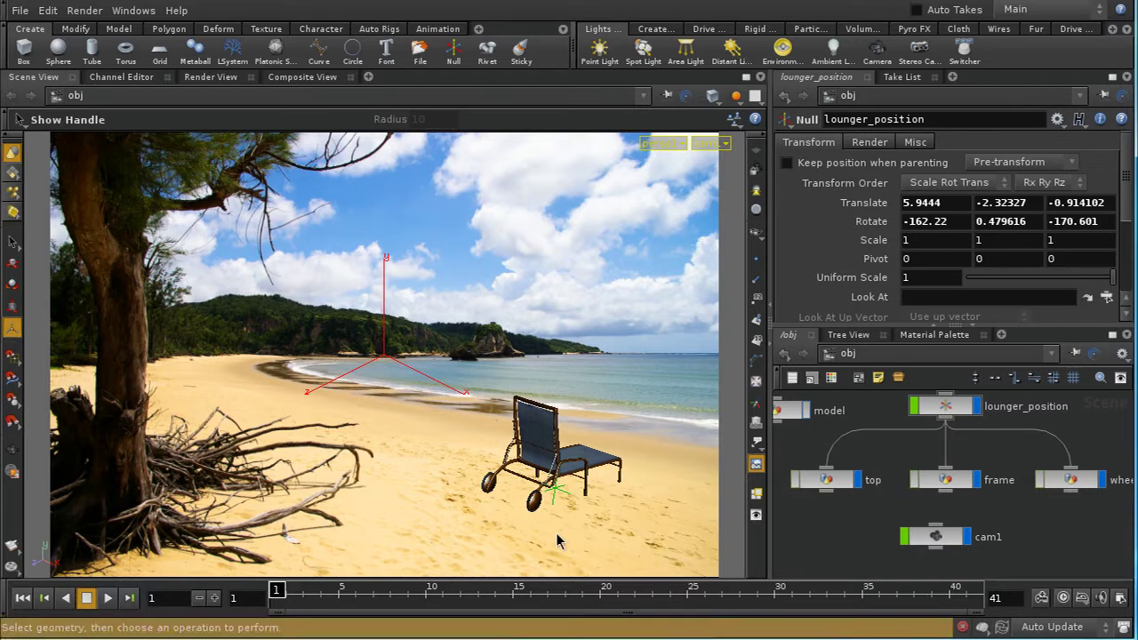
- Add distantlight1 and tilt it to -121.155 on X so it points down at the lounger
click(733, 55)
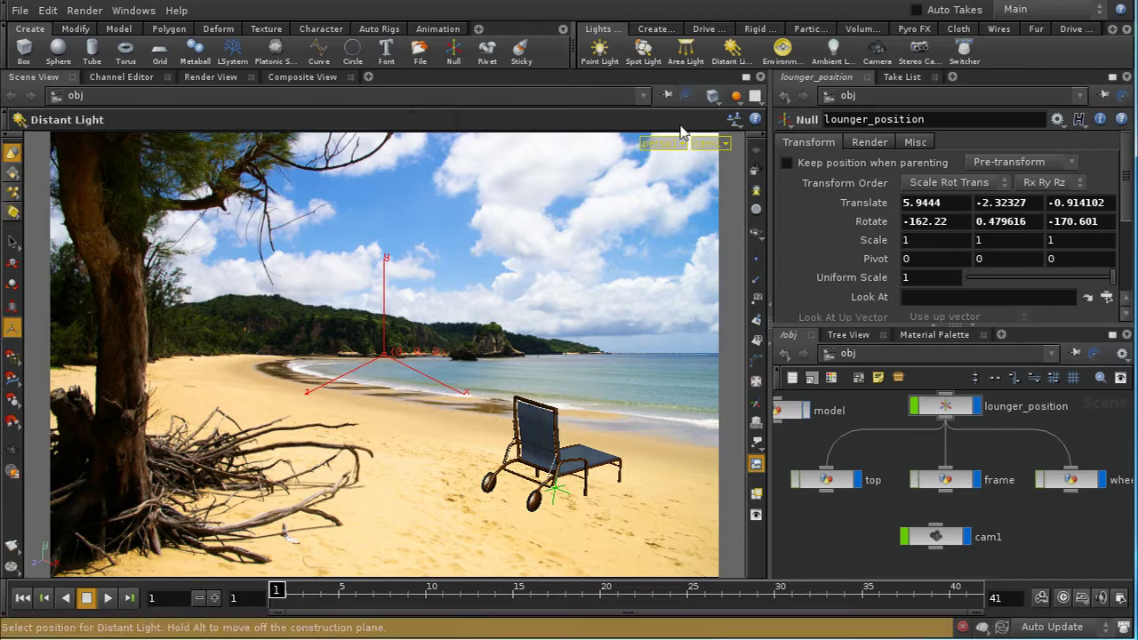
click(404, 334)
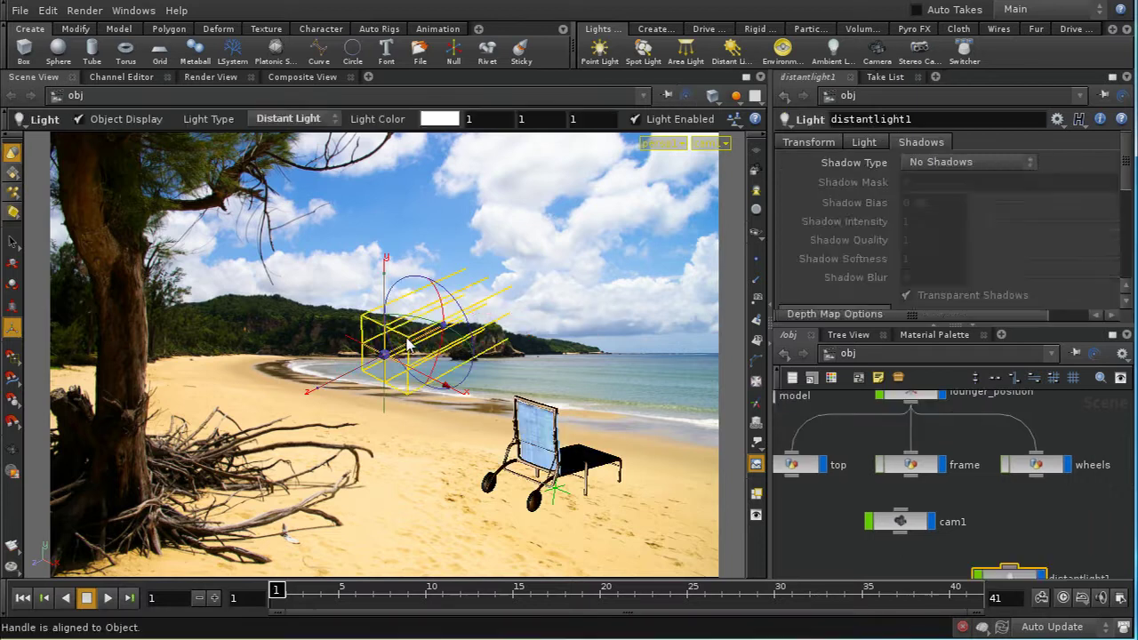
drag(443, 313, 365, 436)
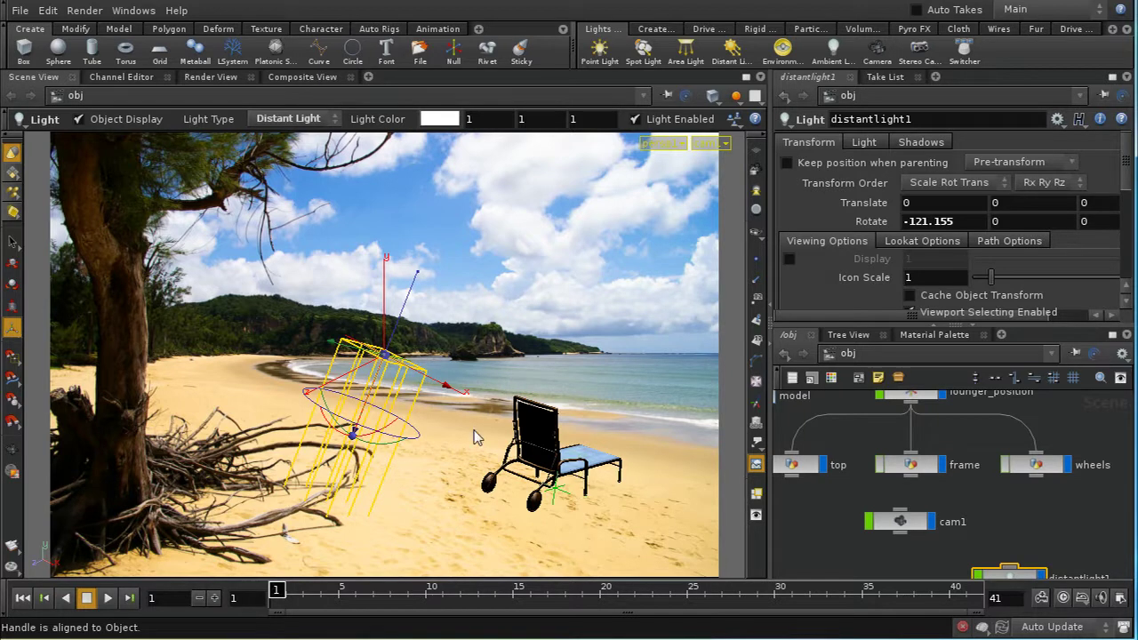
- Add a grid at the origin, parent grid_object1 under lounger_position, and set uniform scale to 1.2
click(160, 52)
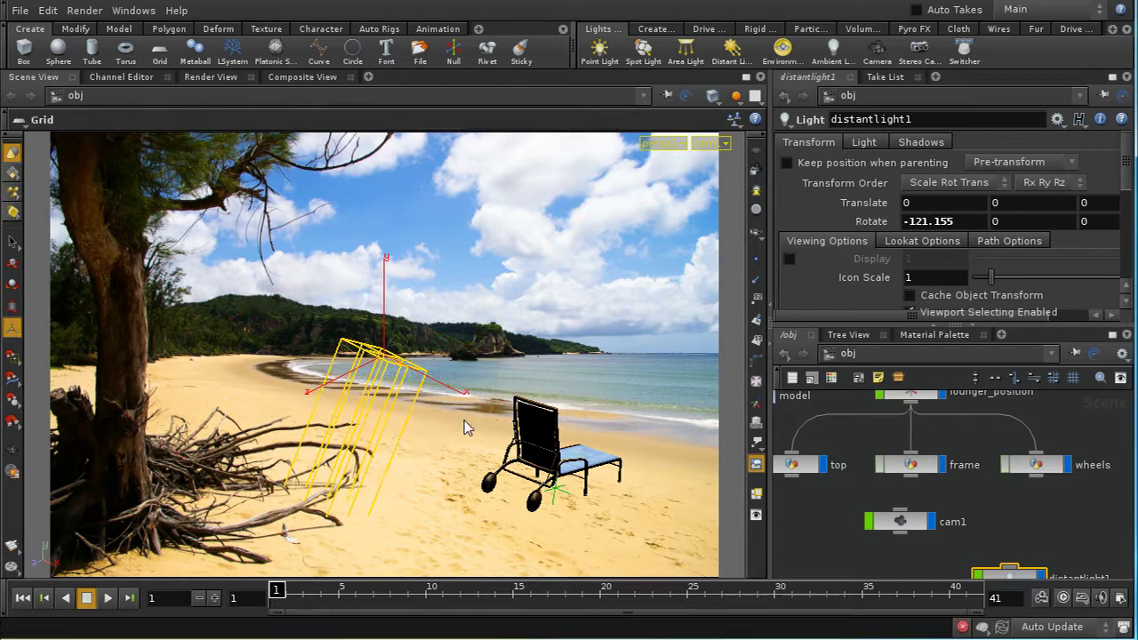
key(Return)
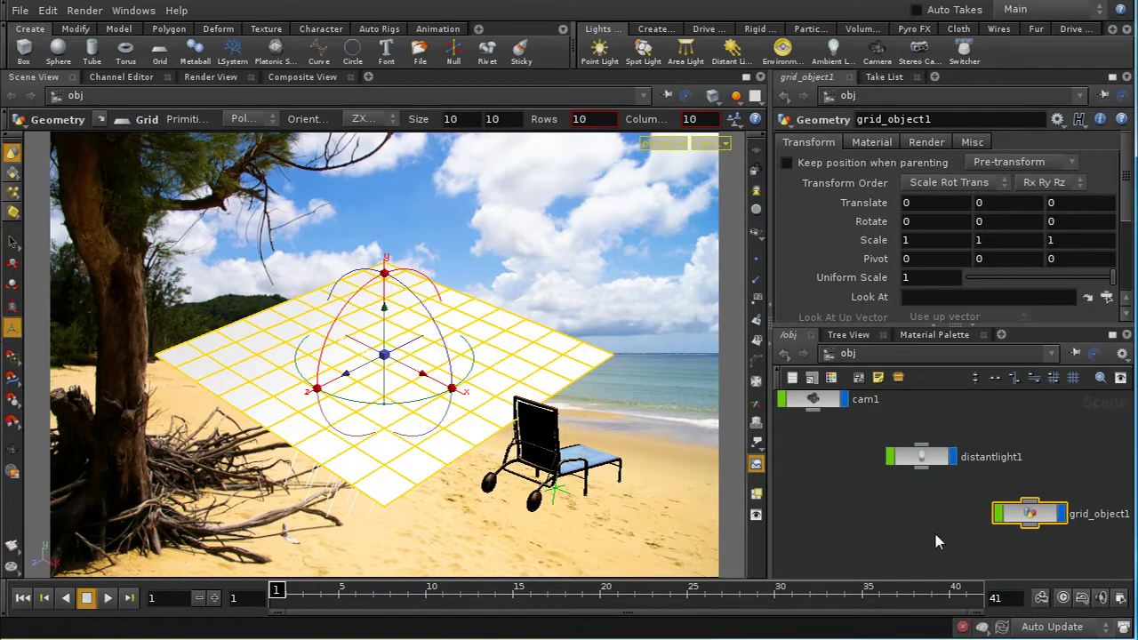
middle_drag(935, 534, 815, 541)
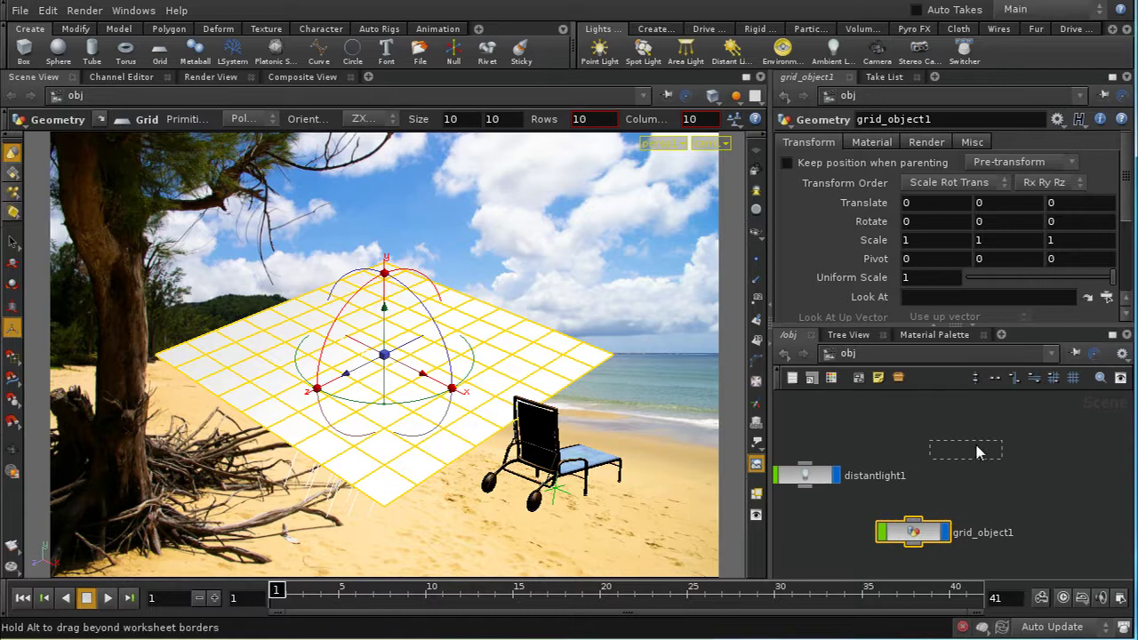
key(l)
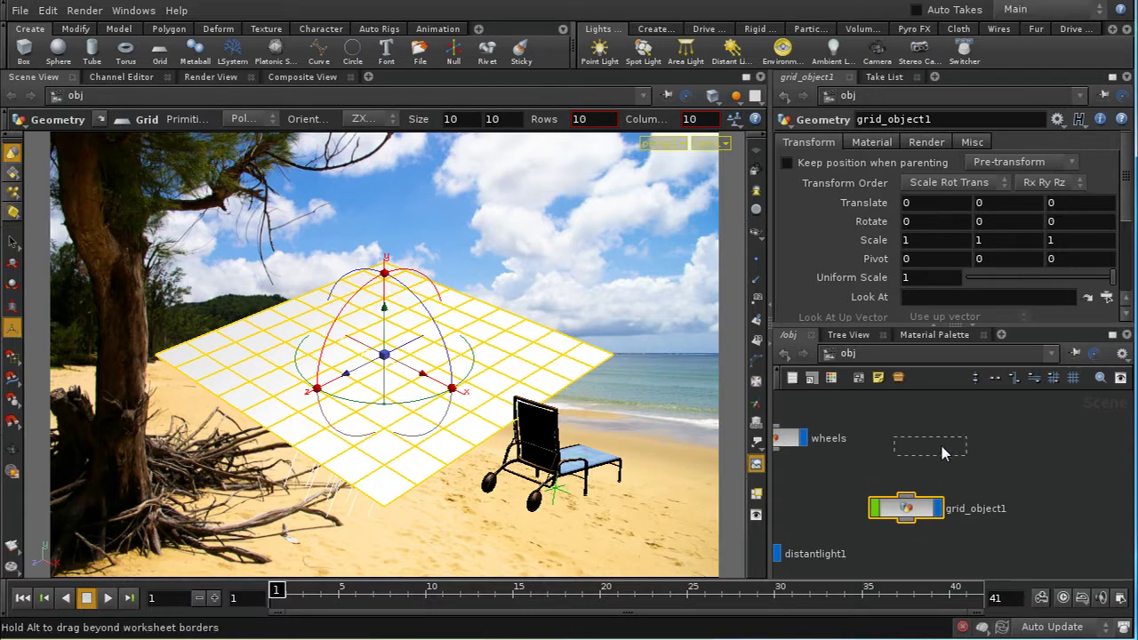
middle_drag(928, 508, 999, 533)
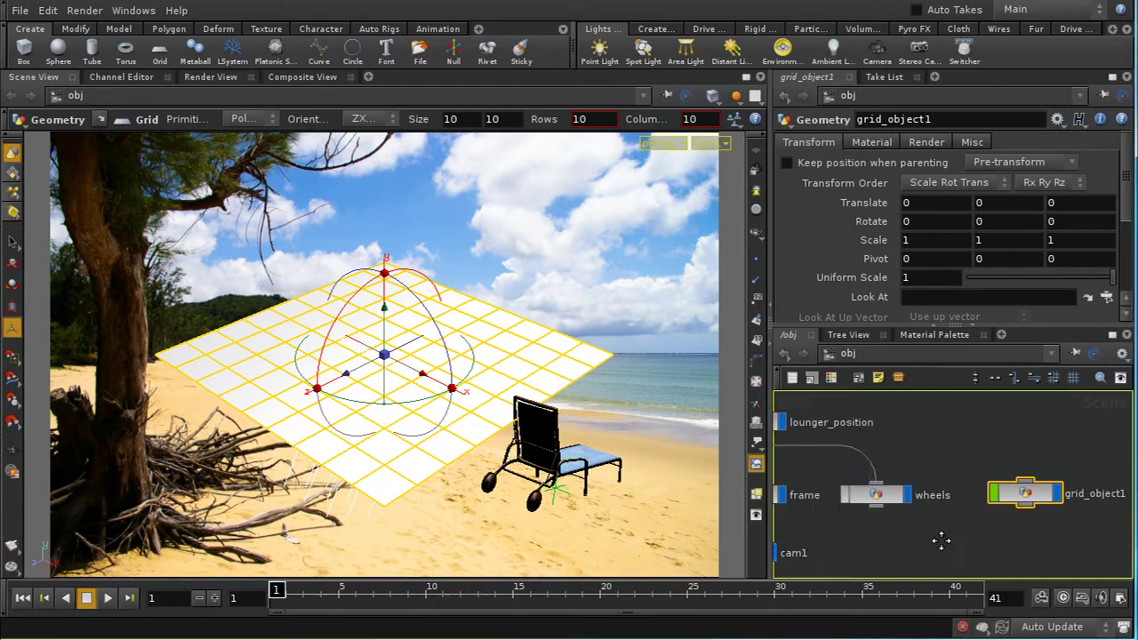
drag(783, 437, 1049, 479)
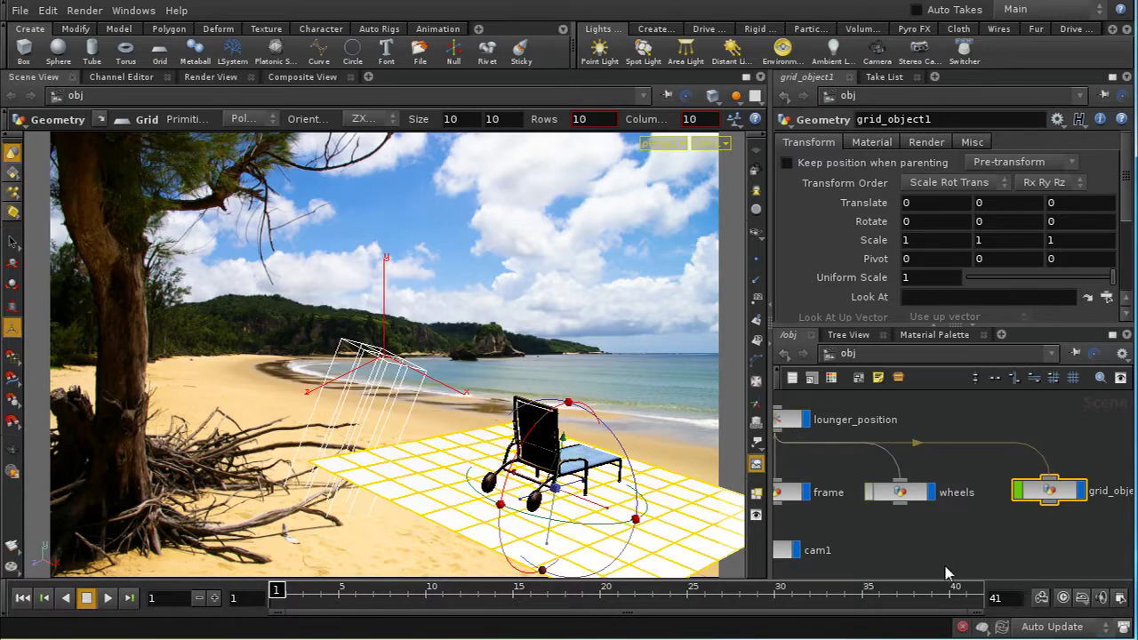
mouse_move(917, 283)
middle_down()
mouse_move(916, 245)
mouse_move(943, 253)
mouse_move(912, 293)
mouse_move(909, 281)
mouse_move(937, 278)
middle_up()
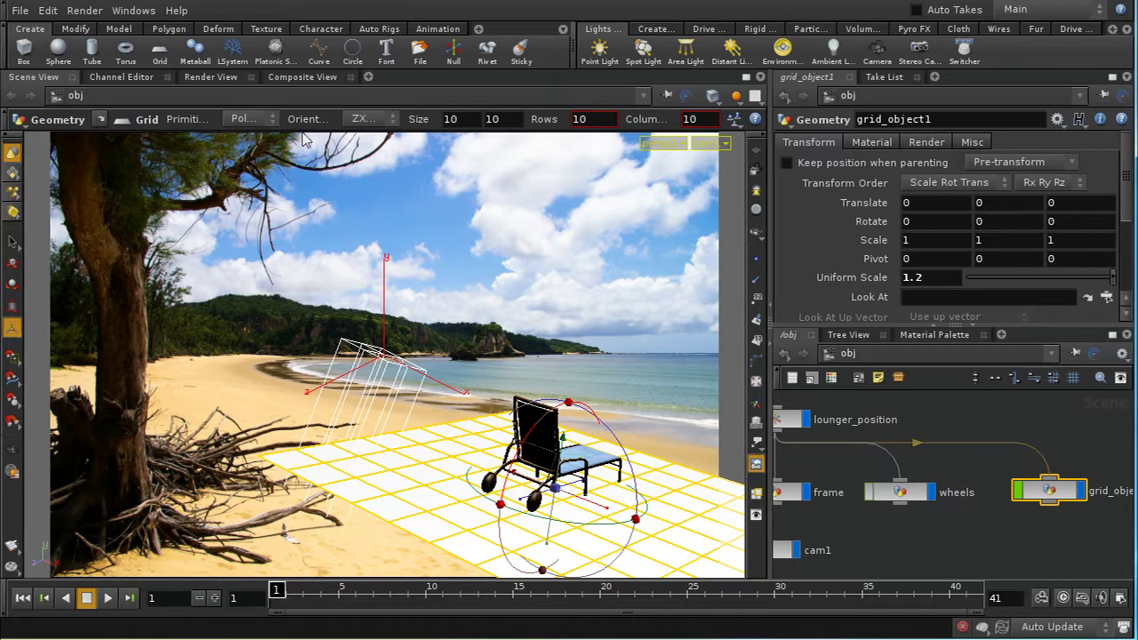
- Render the scene with the mantra1 ROP in the Render View
click(224, 80)
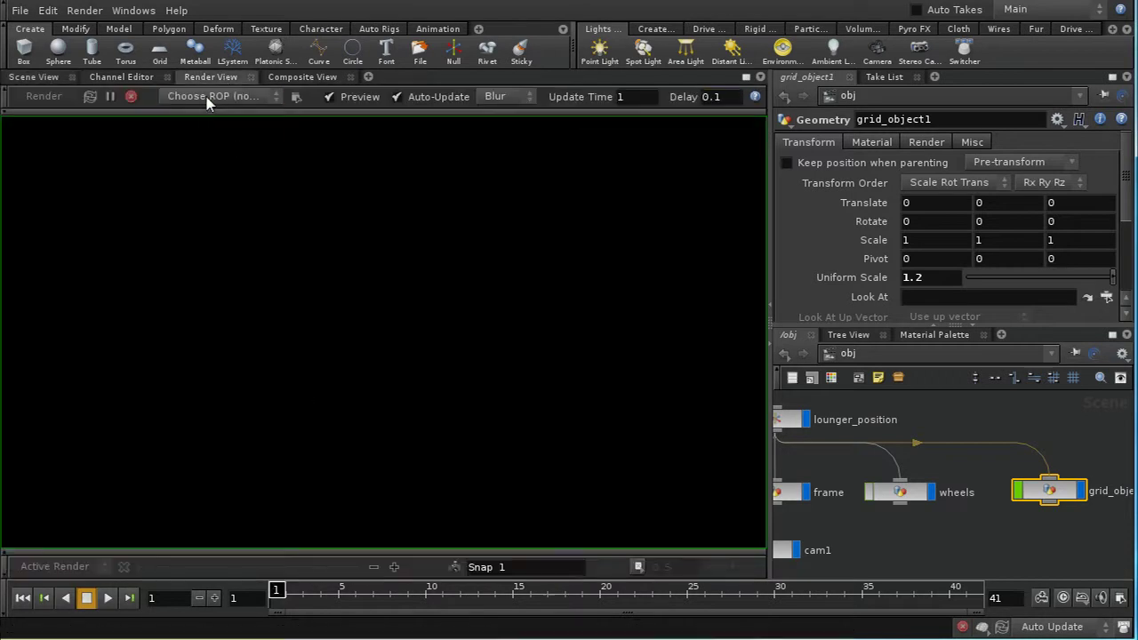
click(213, 96)
click(213, 148)
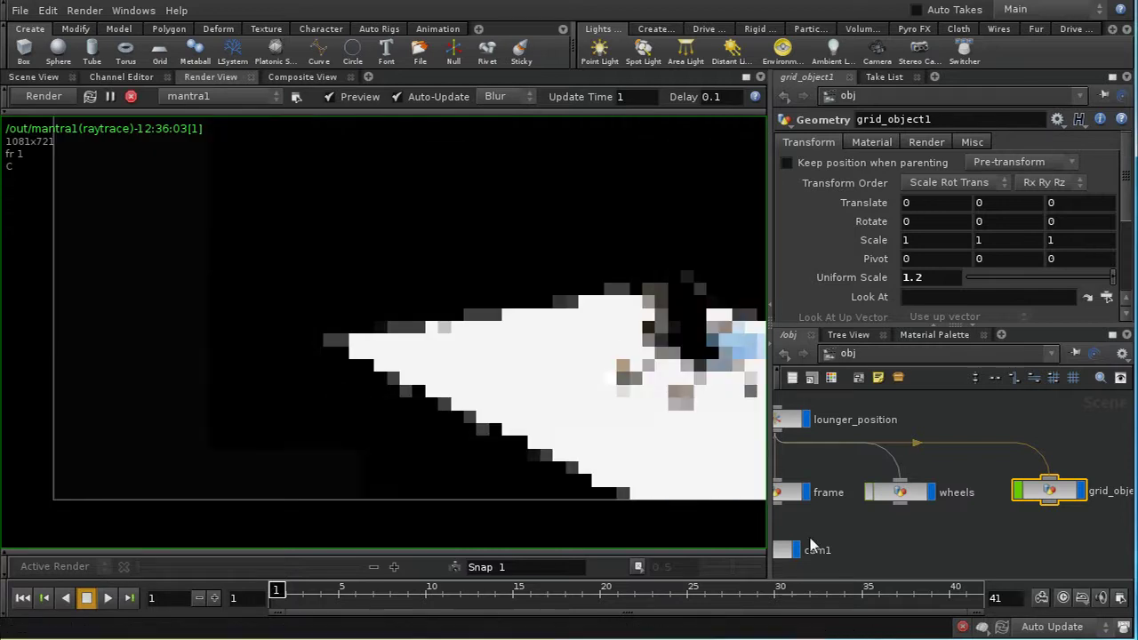
- Set distantlight1's Shadow Type to Ray-Traced Shadows and re-render a region around the chair
click(131, 97)
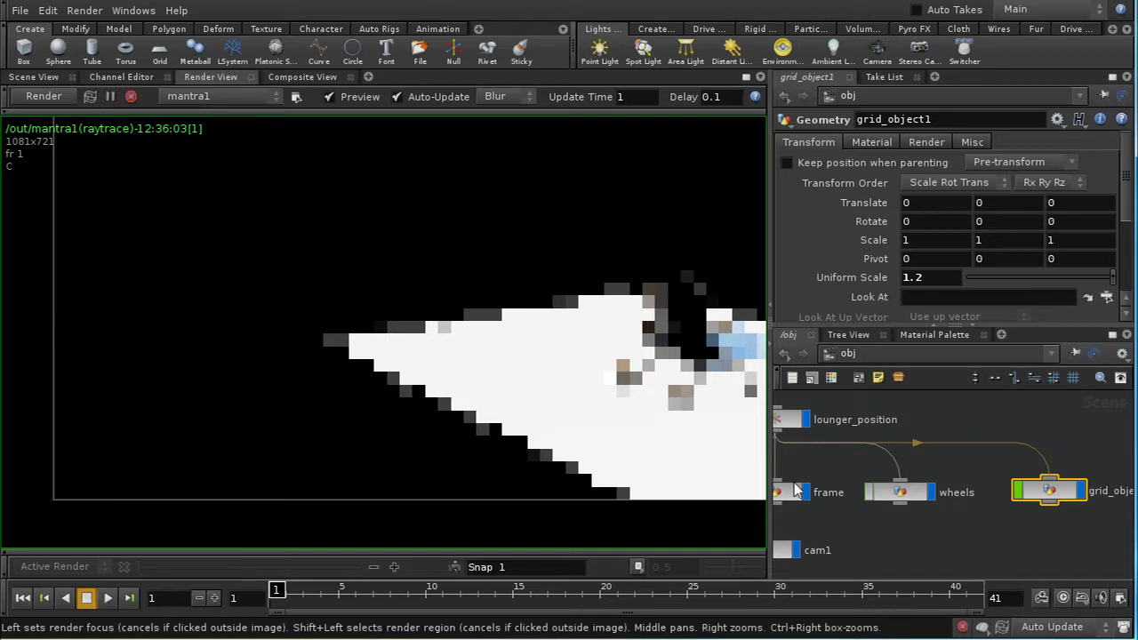
middle_drag(876, 571, 905, 500)
click(901, 531)
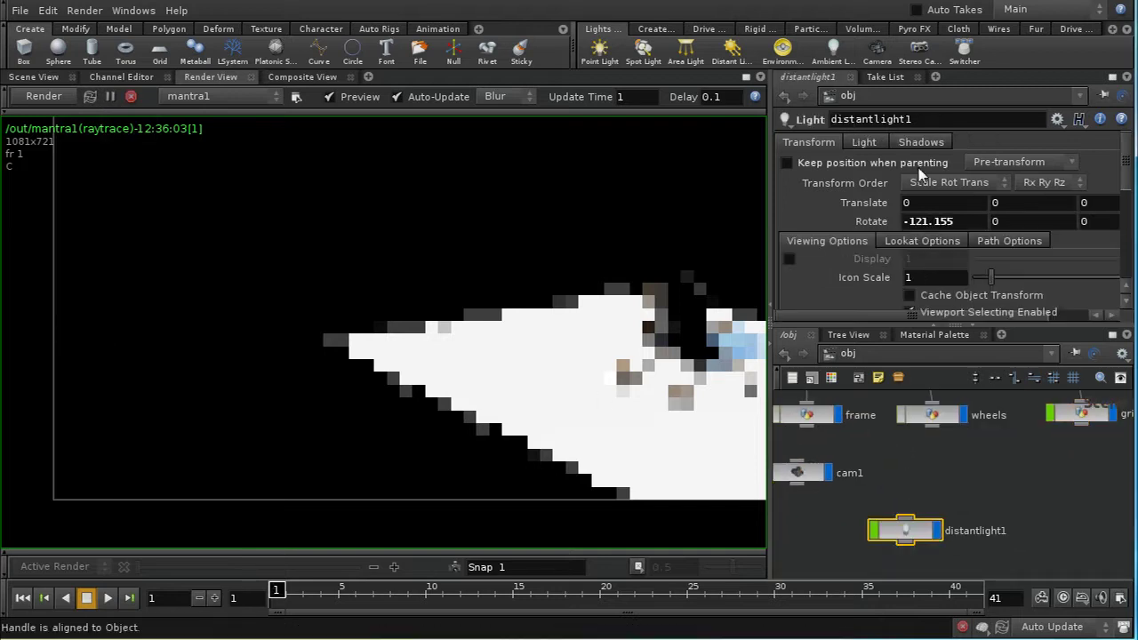
click(921, 142)
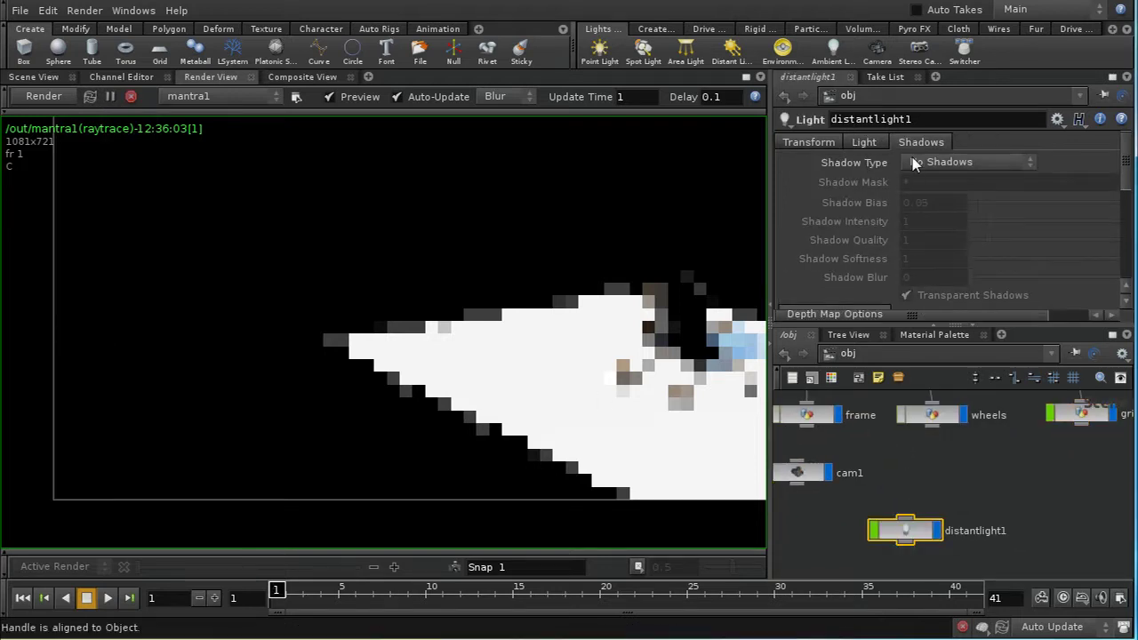
click(916, 162)
click(918, 198)
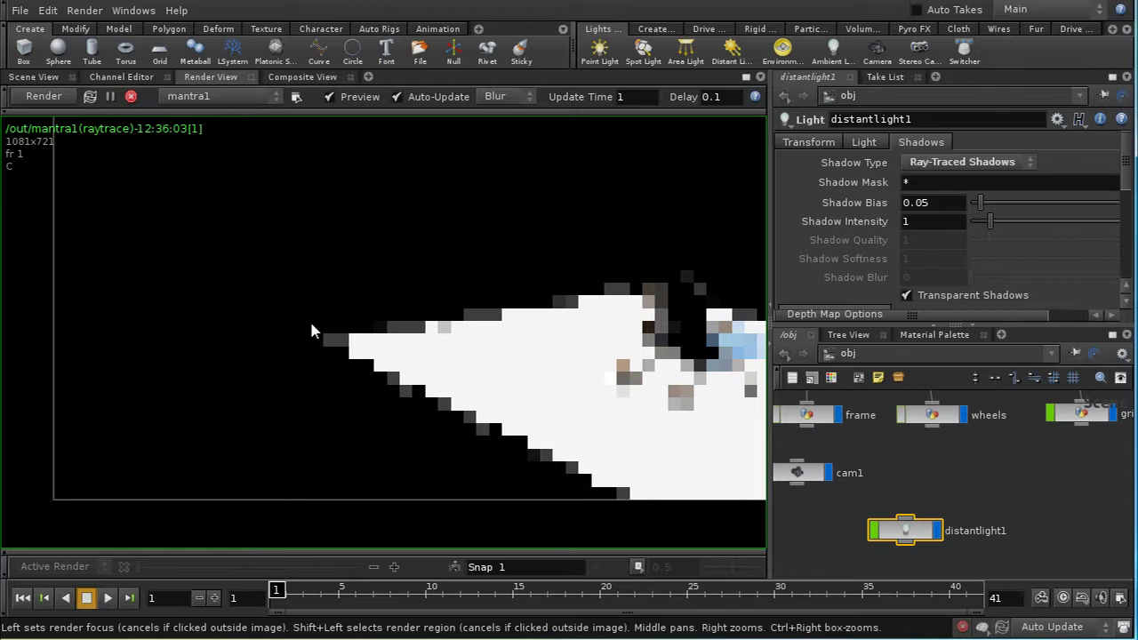
click(587, 418)
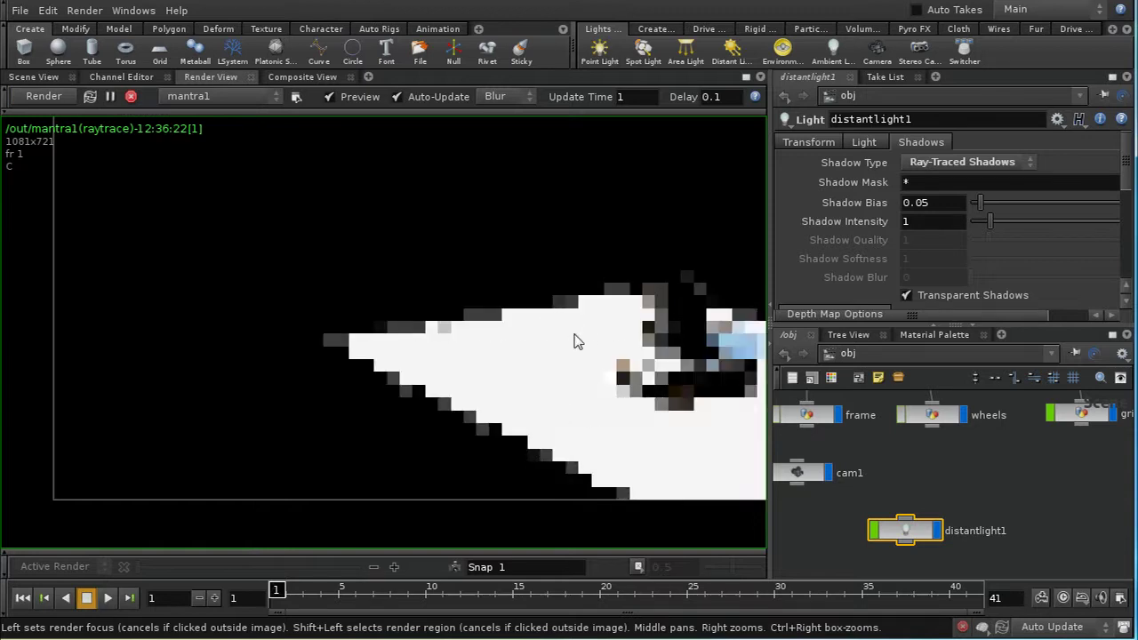
shift+drag(573, 336, 726, 452)
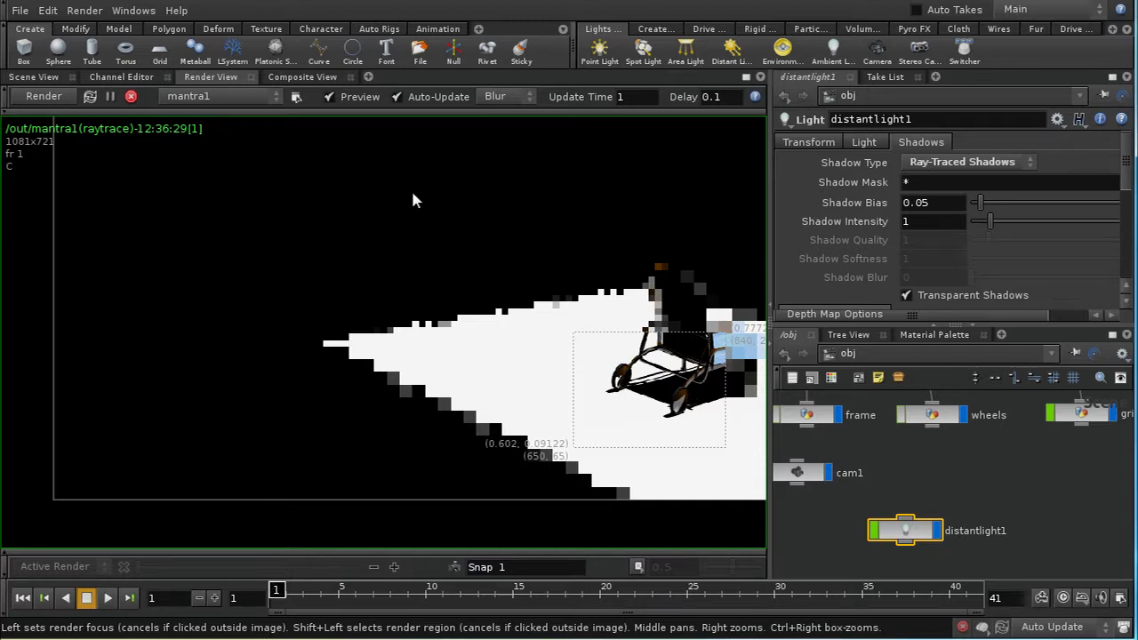
- Set the beach jpg as the Render View background image and apply it
key(d)
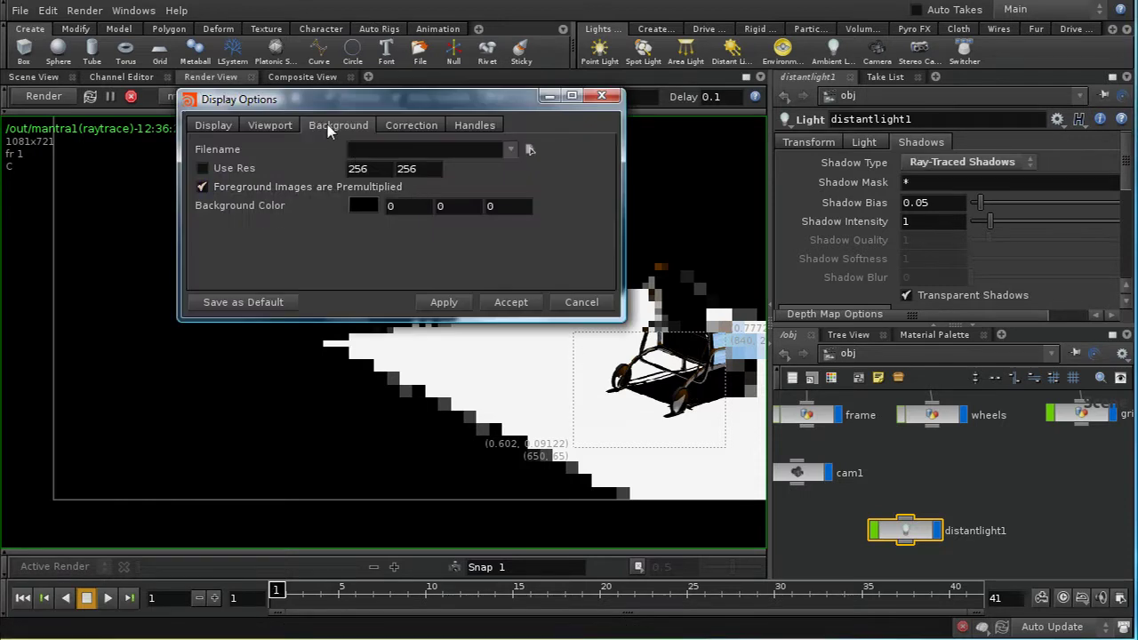
drag(315, 102, 316, 151)
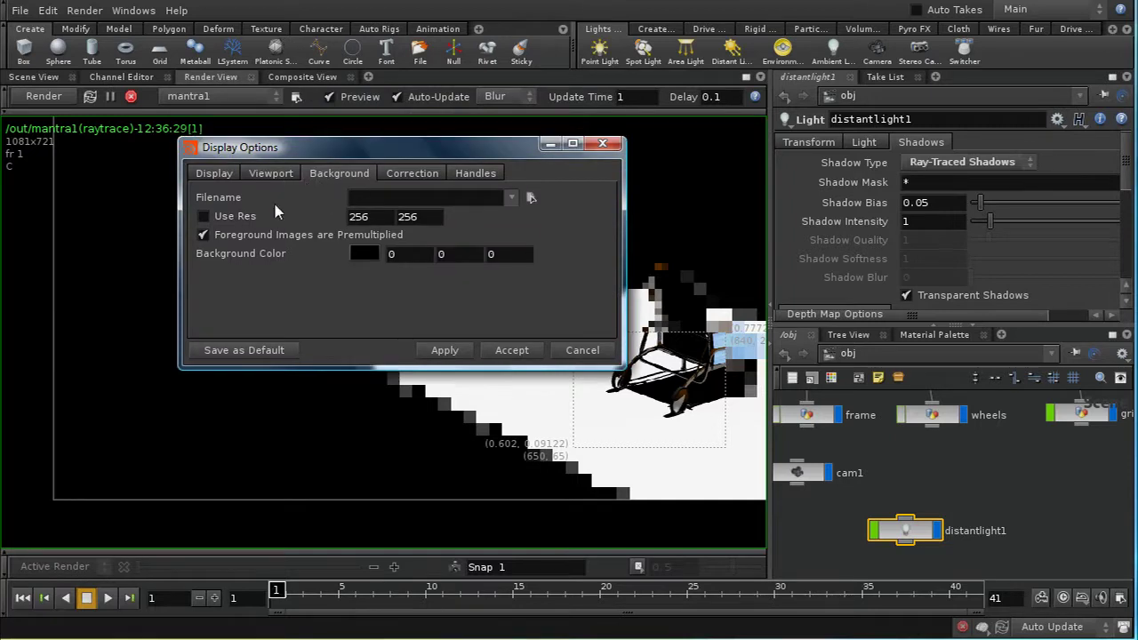
click(531, 197)
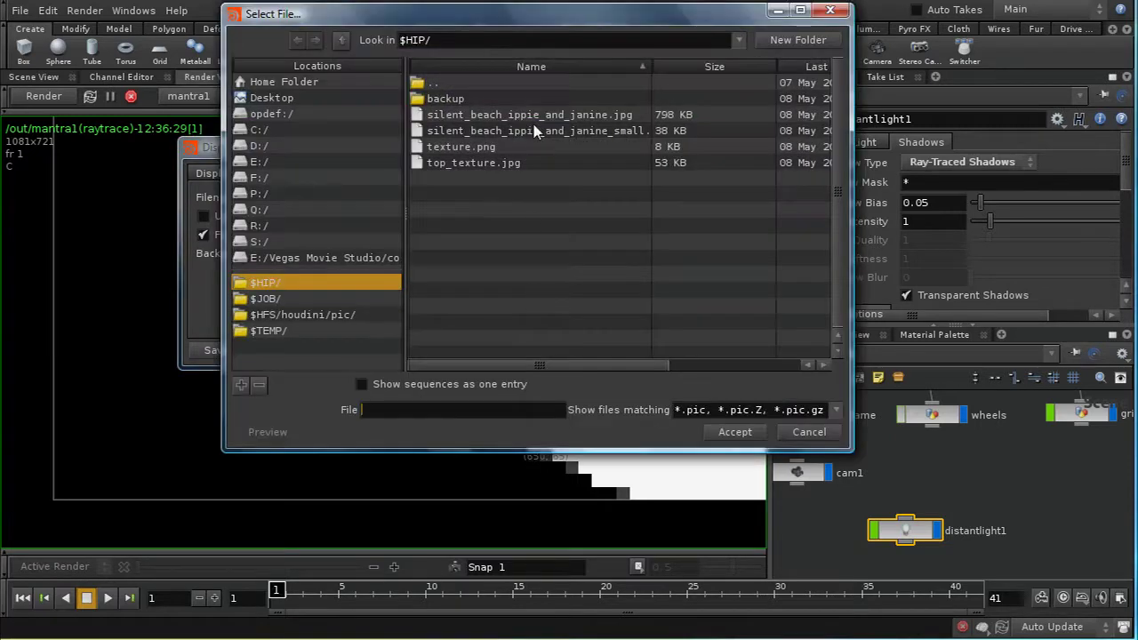
click(533, 119)
click(734, 432)
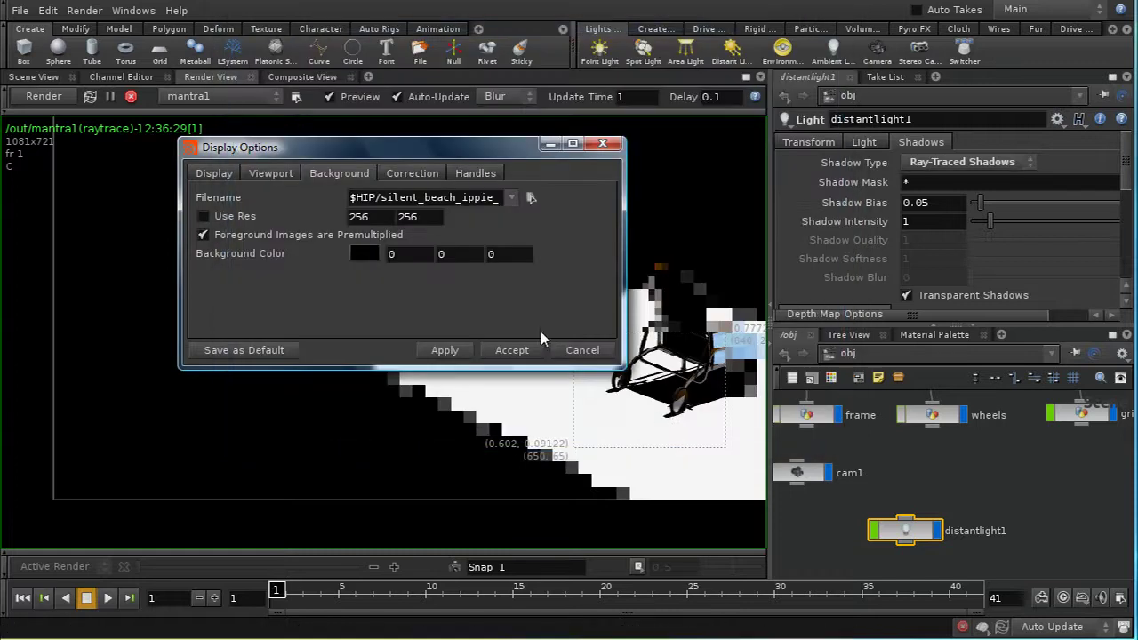
click(444, 350)
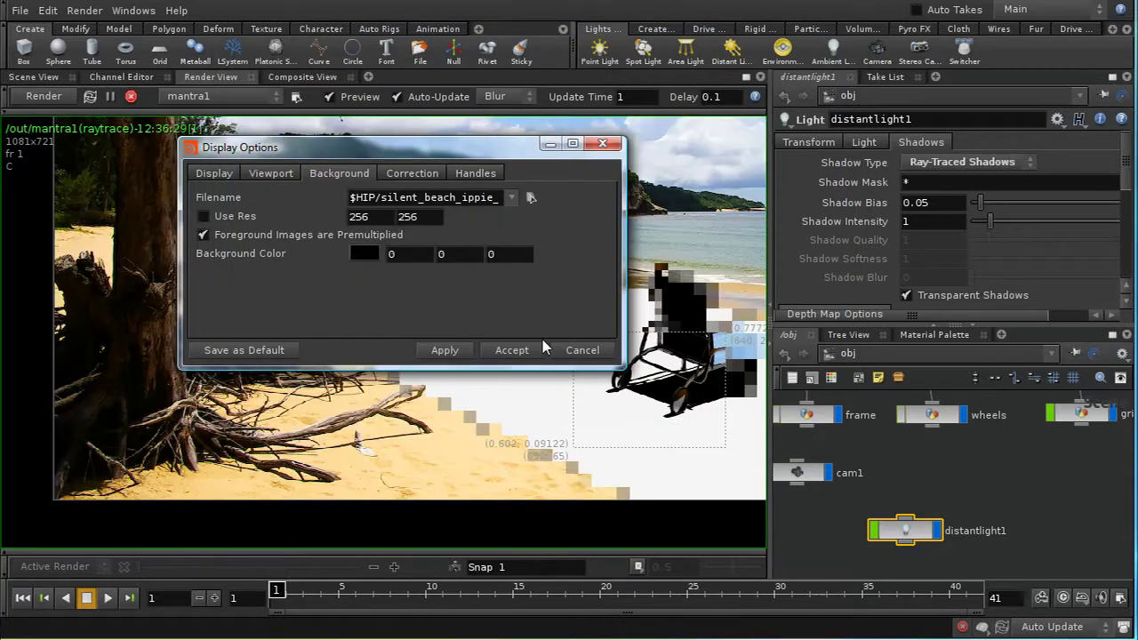
click(566, 352)
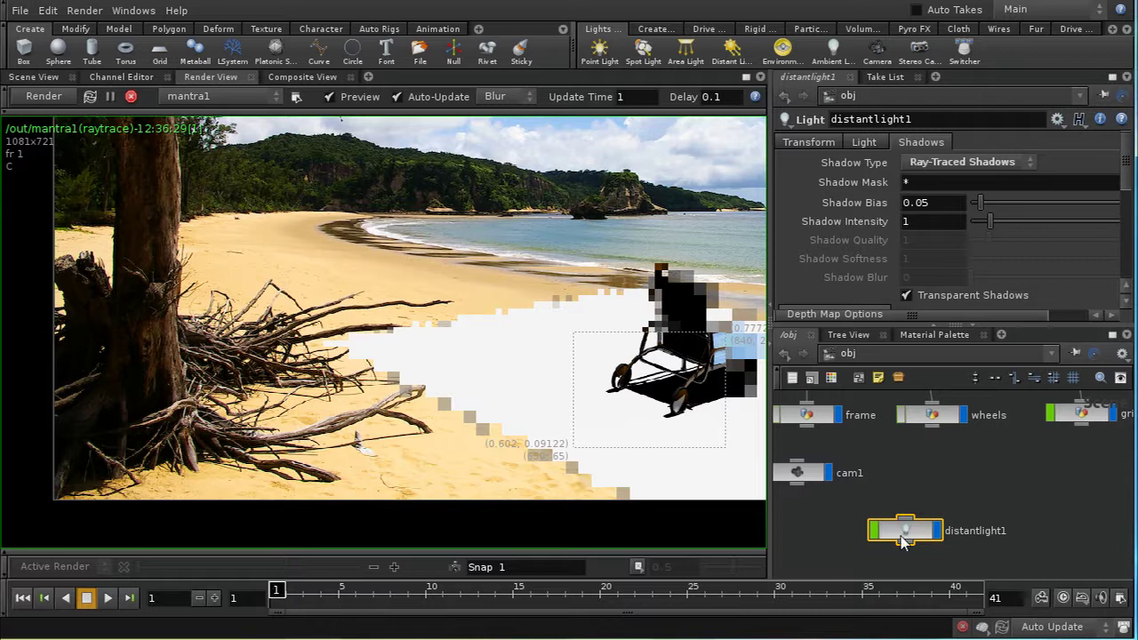
- Nudge the distant light's aim slightly, re-render, and frame the image to show sky and beach
click(43, 78)
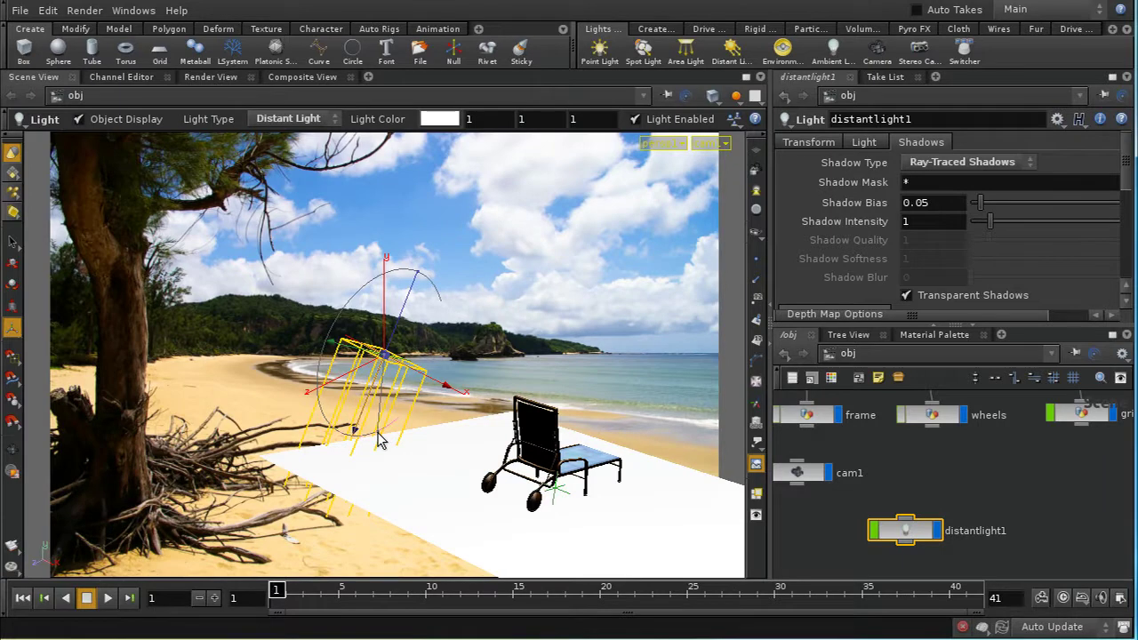
drag(378, 440, 385, 436)
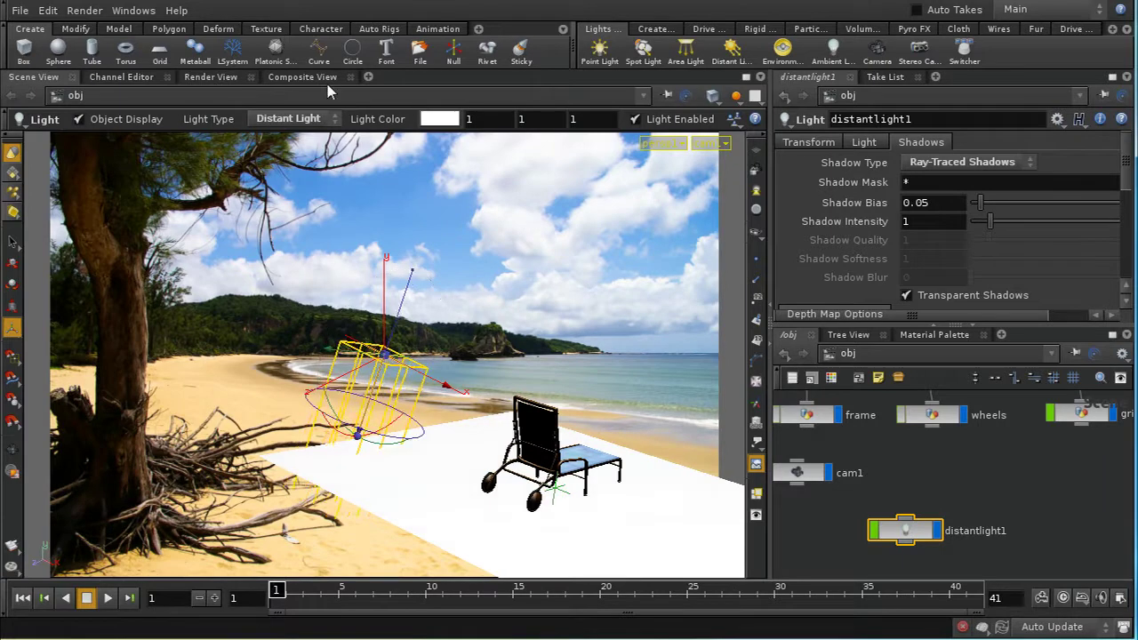
click(208, 76)
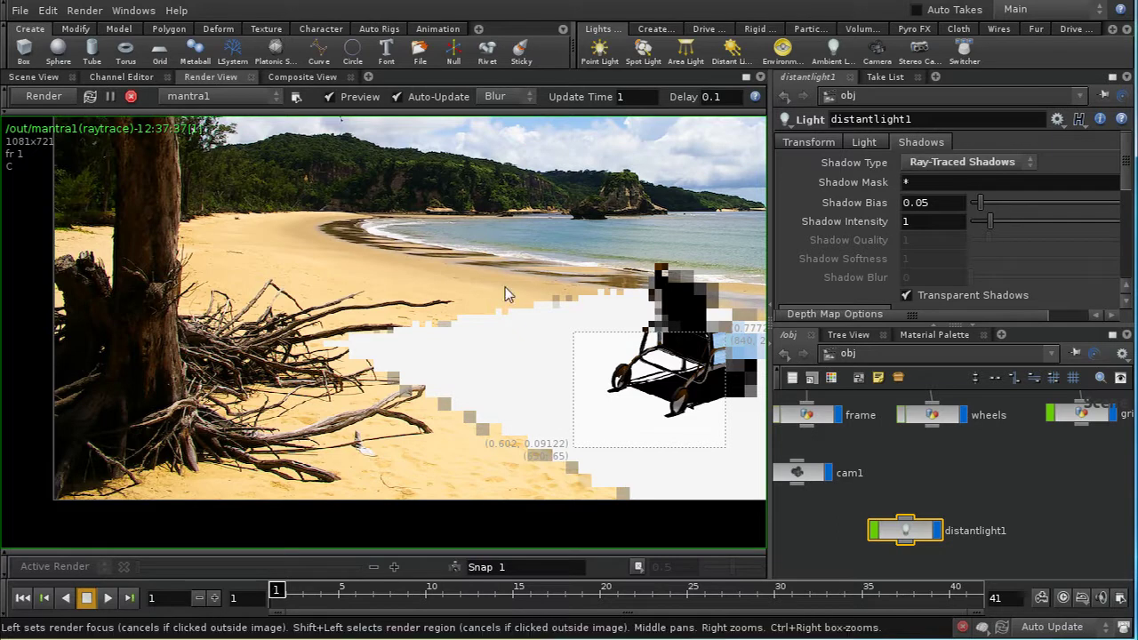
mouse_move(493, 208)
right_down()
mouse_move(501, 381)
mouse_move(465, 190)
mouse_move(478, 201)
right_up()
middle_drag(478, 201, 412, 377)
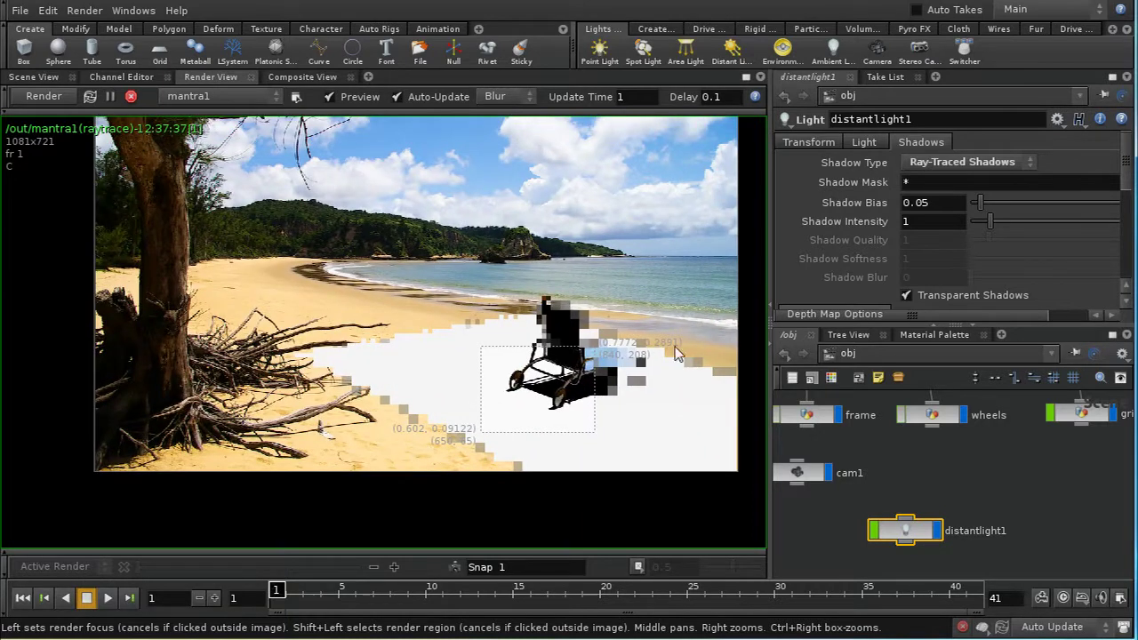
click(40, 78)
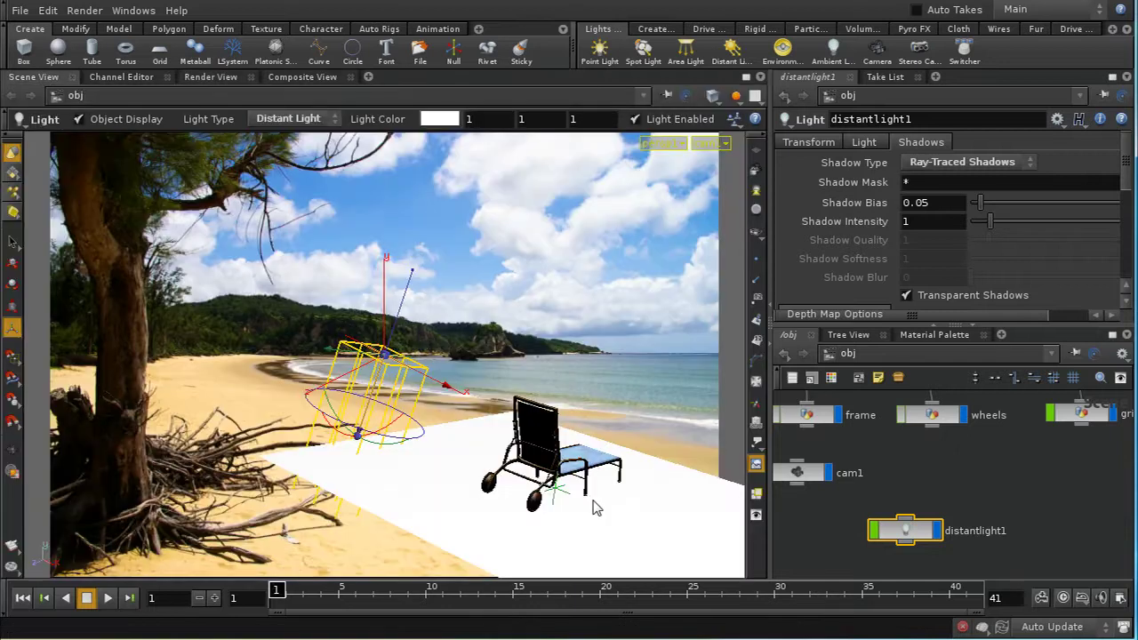
middle_drag(890, 475, 892, 566)
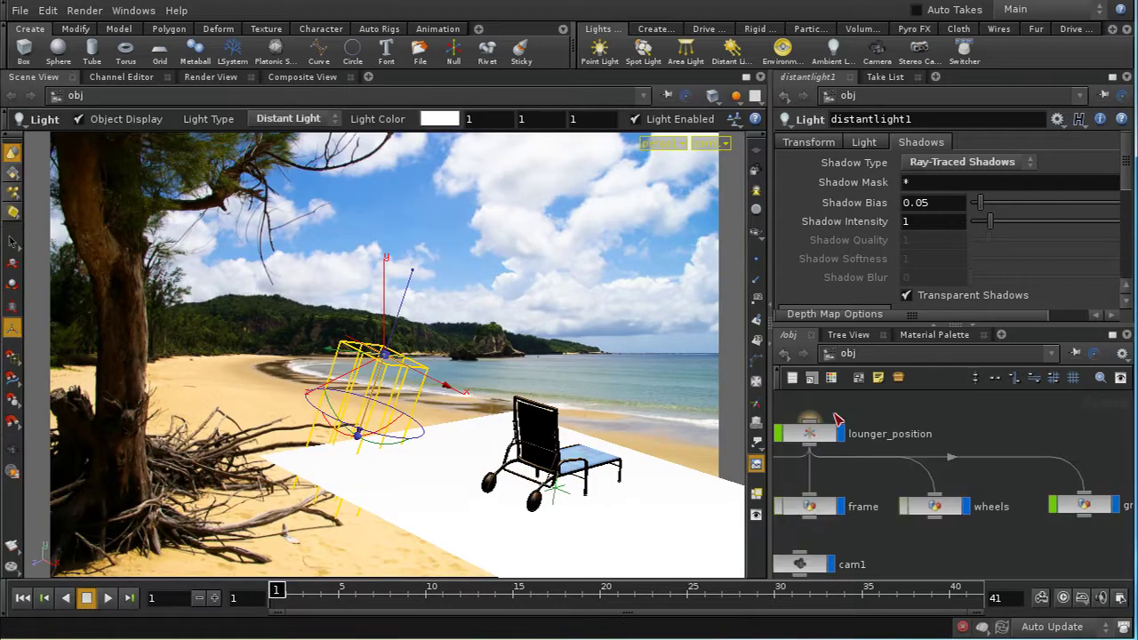
click(814, 434)
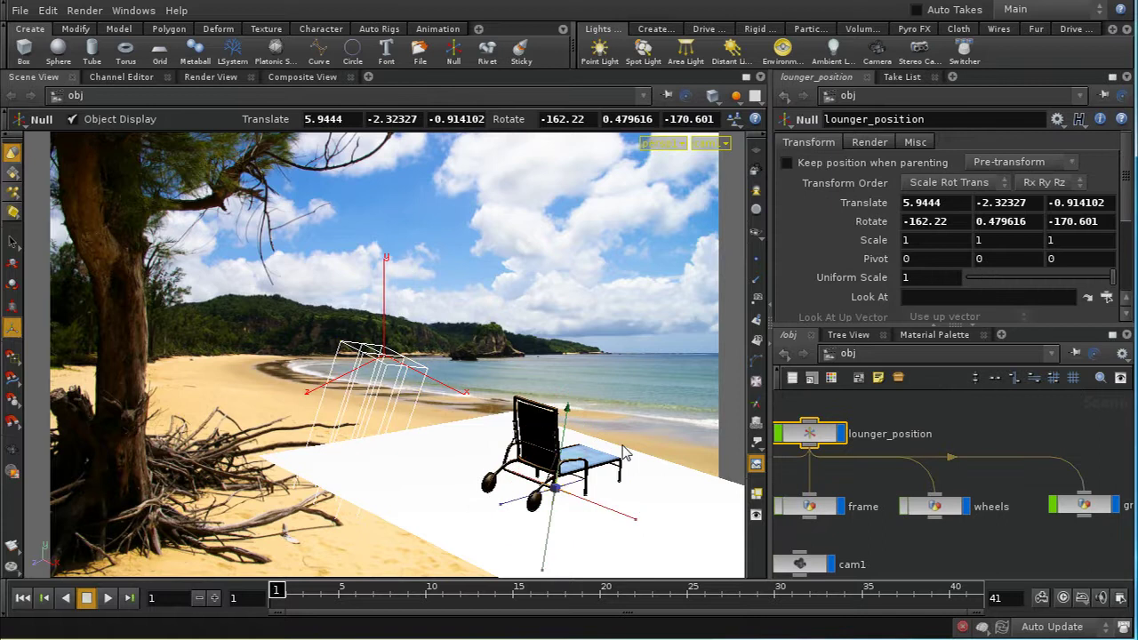
drag(627, 458, 669, 558)
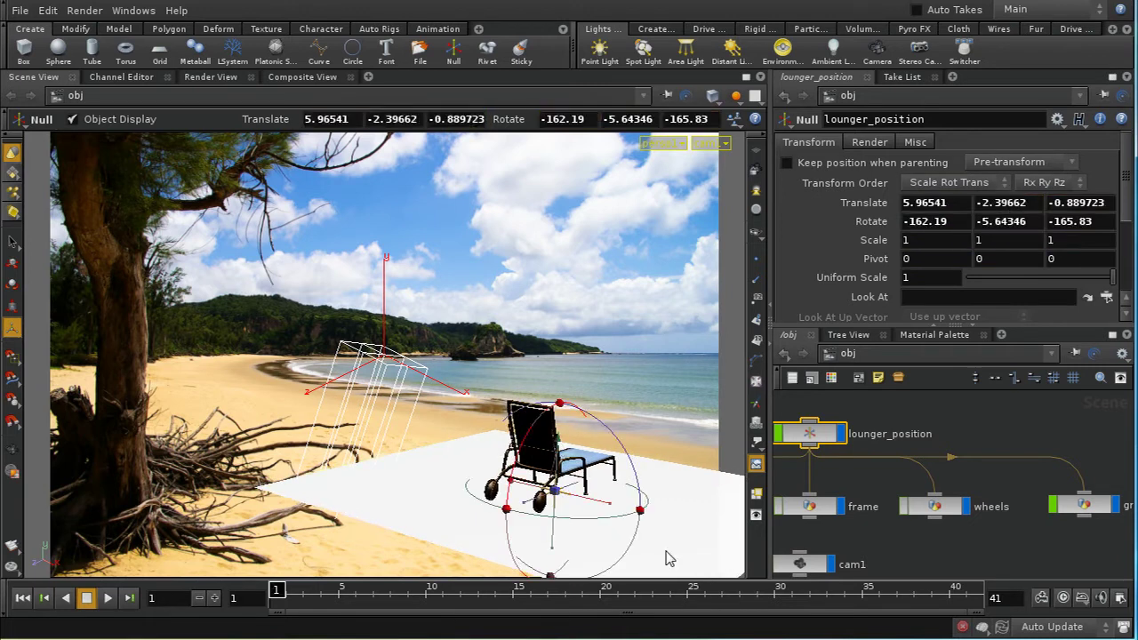
click(921, 553)
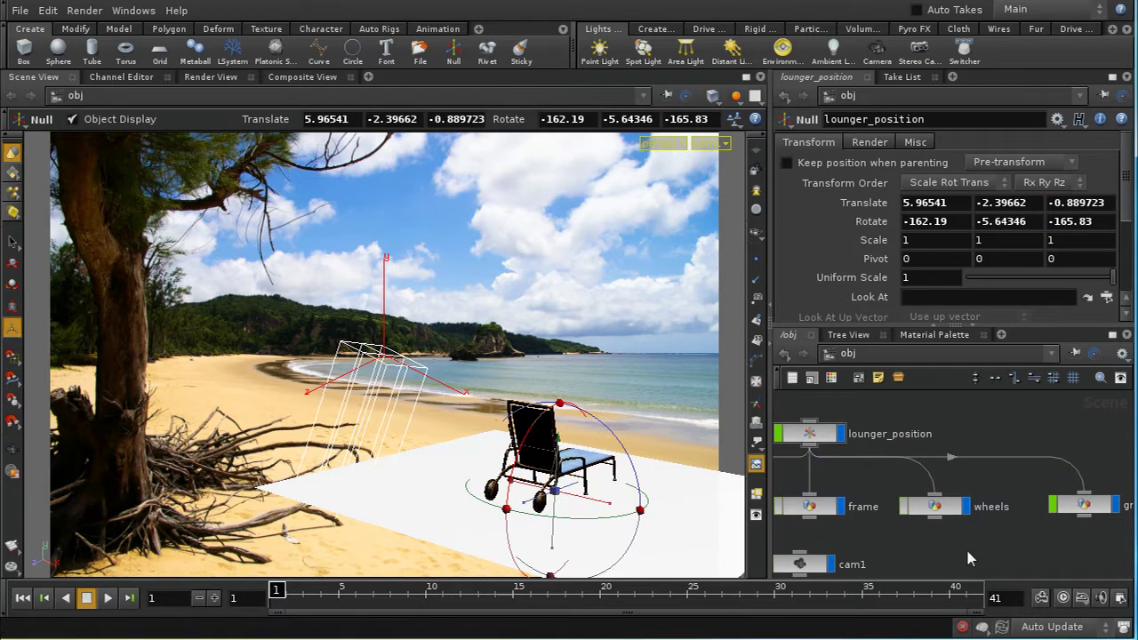
middle_drag(834, 467, 930, 418)
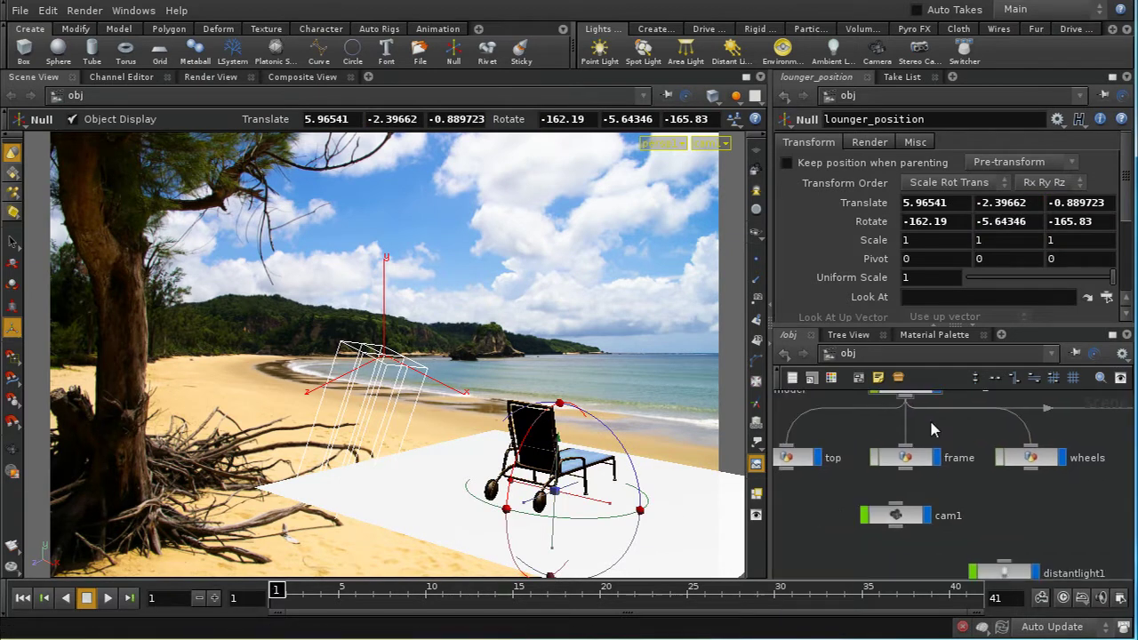
- In the shop network, set the reflective material's Environment Map to the large beach image, then re-render
click(854, 355)
click(887, 463)
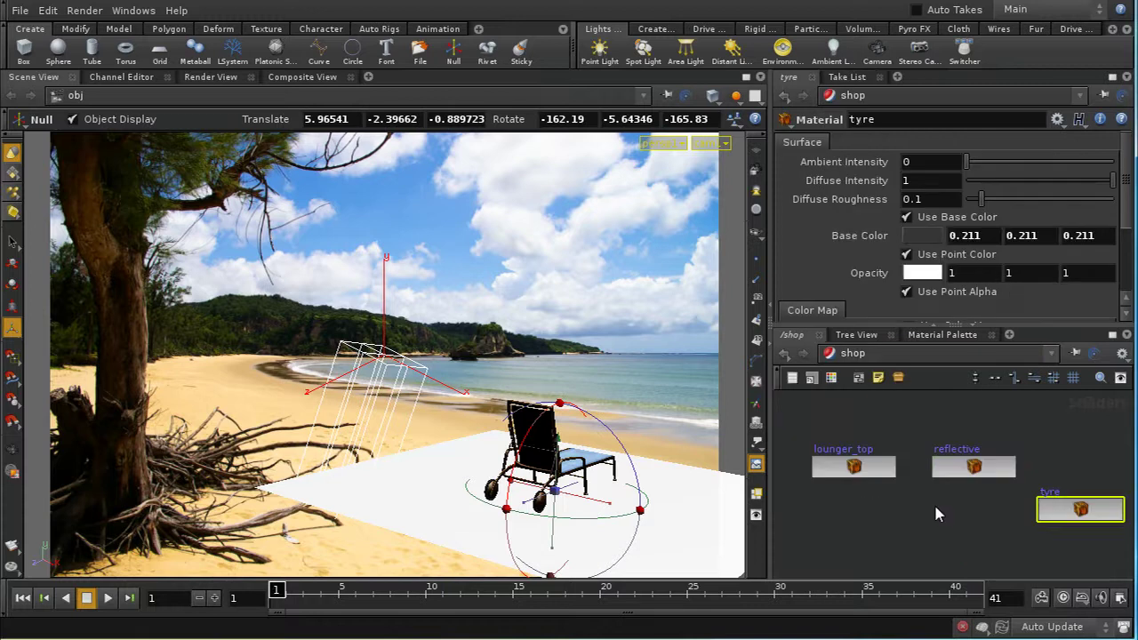
drag(955, 469, 1065, 465)
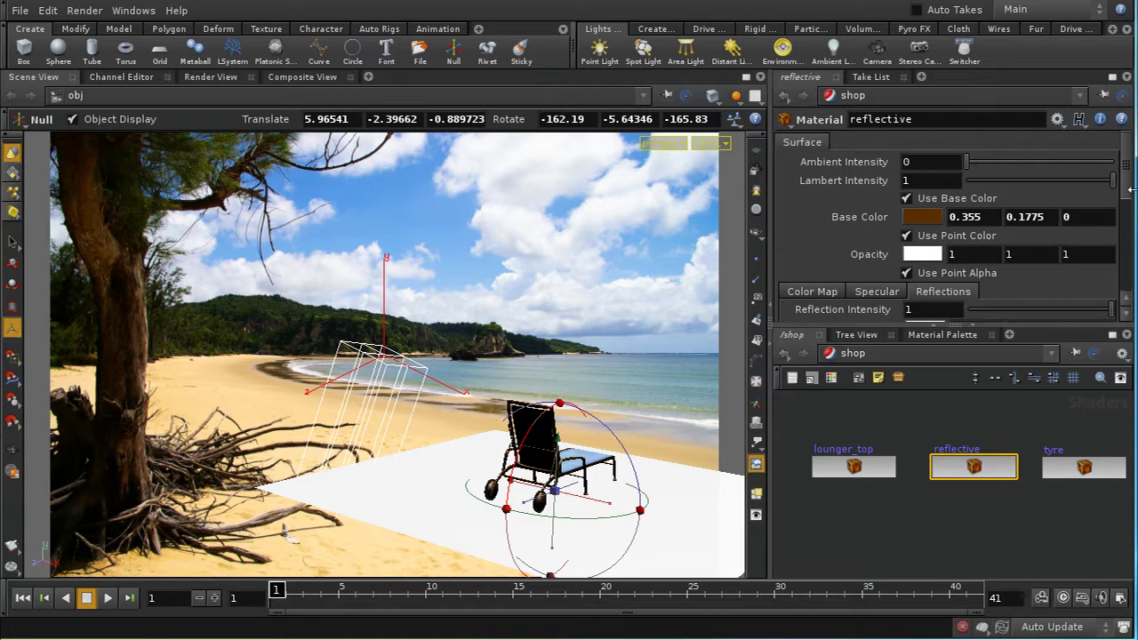
drag(1133, 171, 1087, 231)
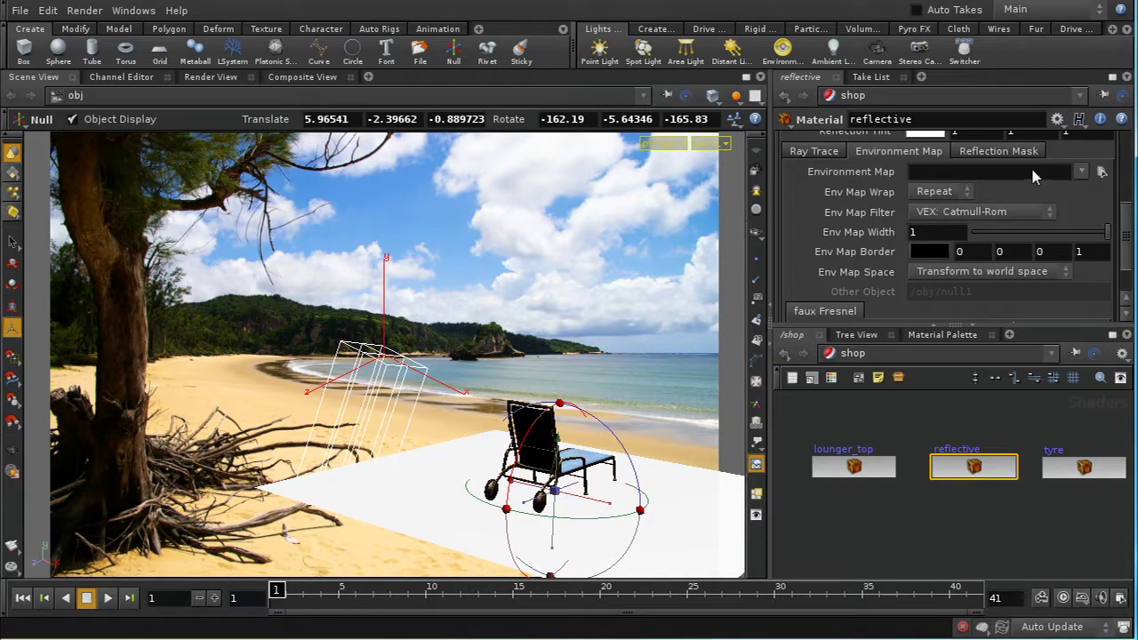
click(1100, 172)
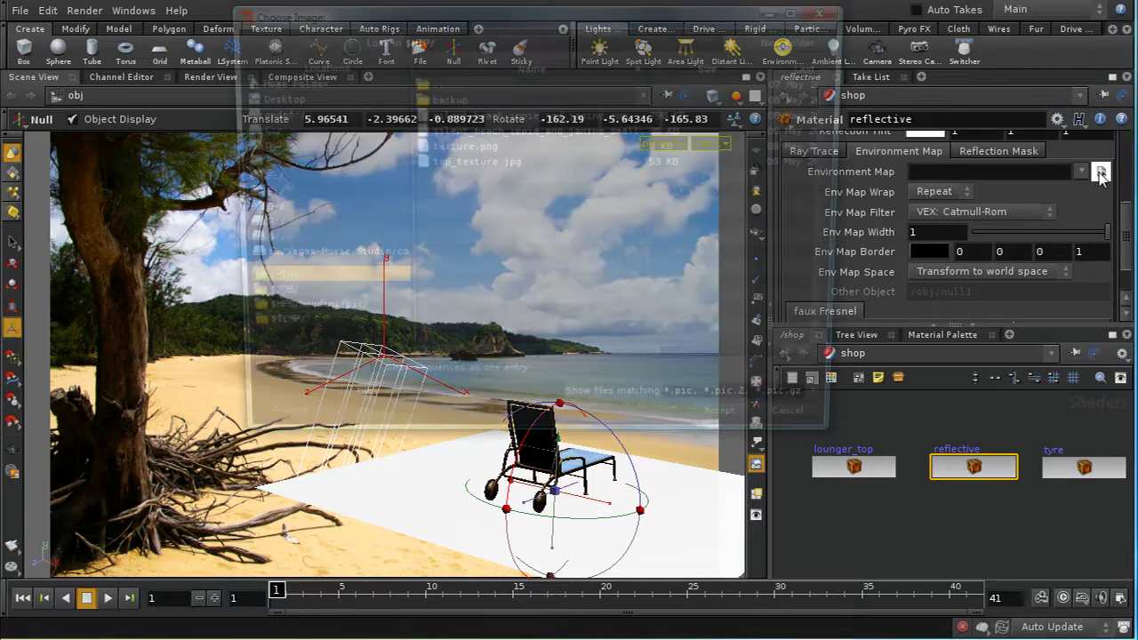
click(614, 115)
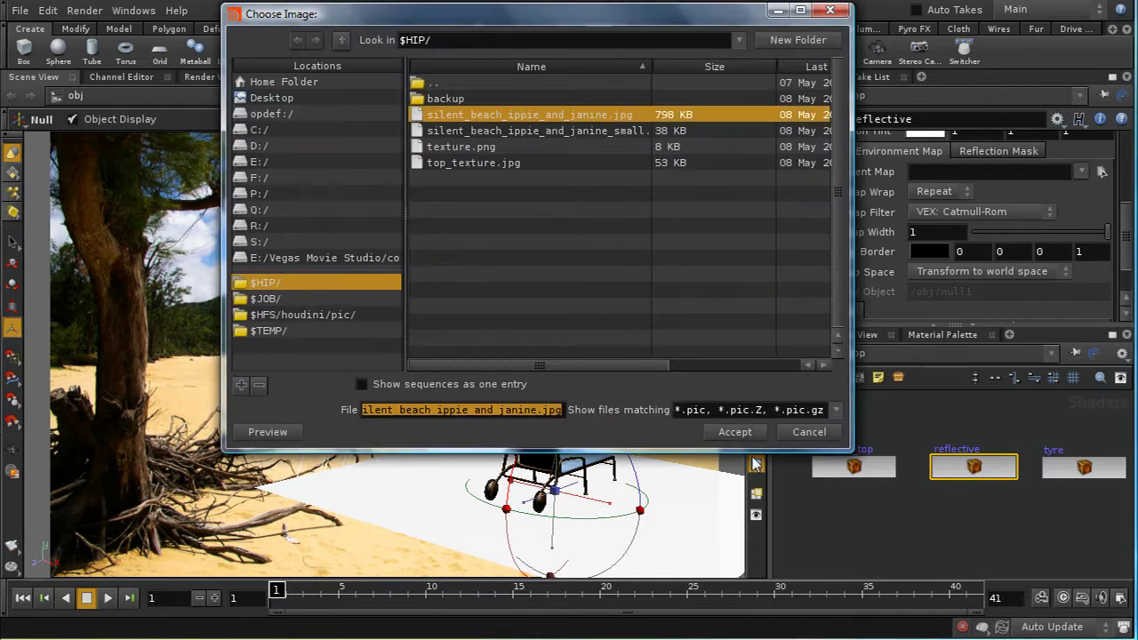
click(734, 432)
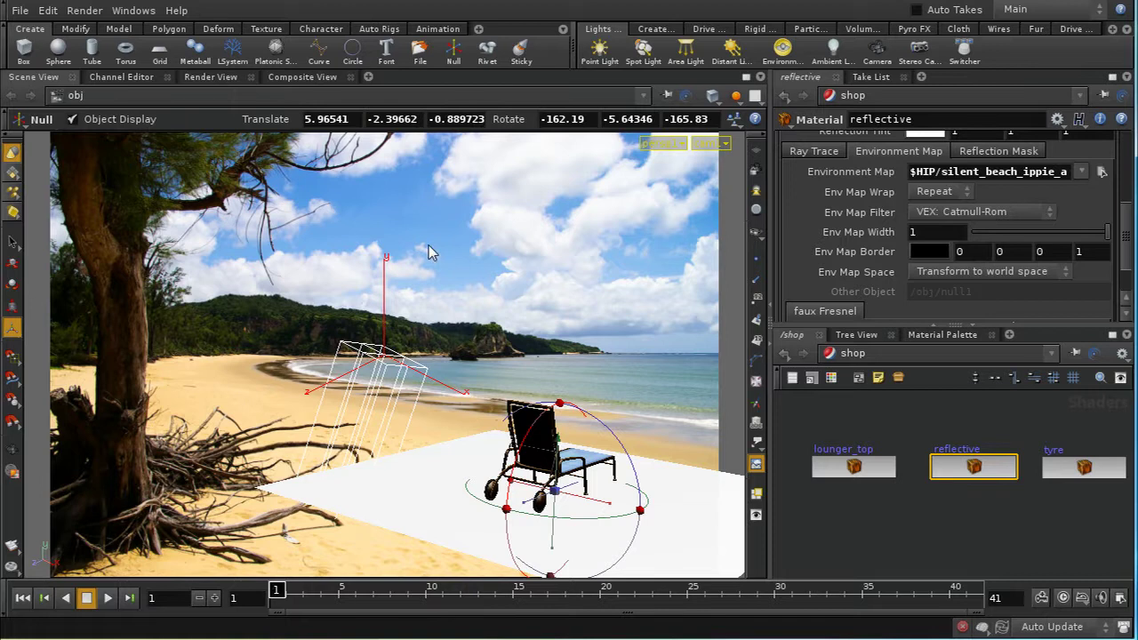
click(207, 77)
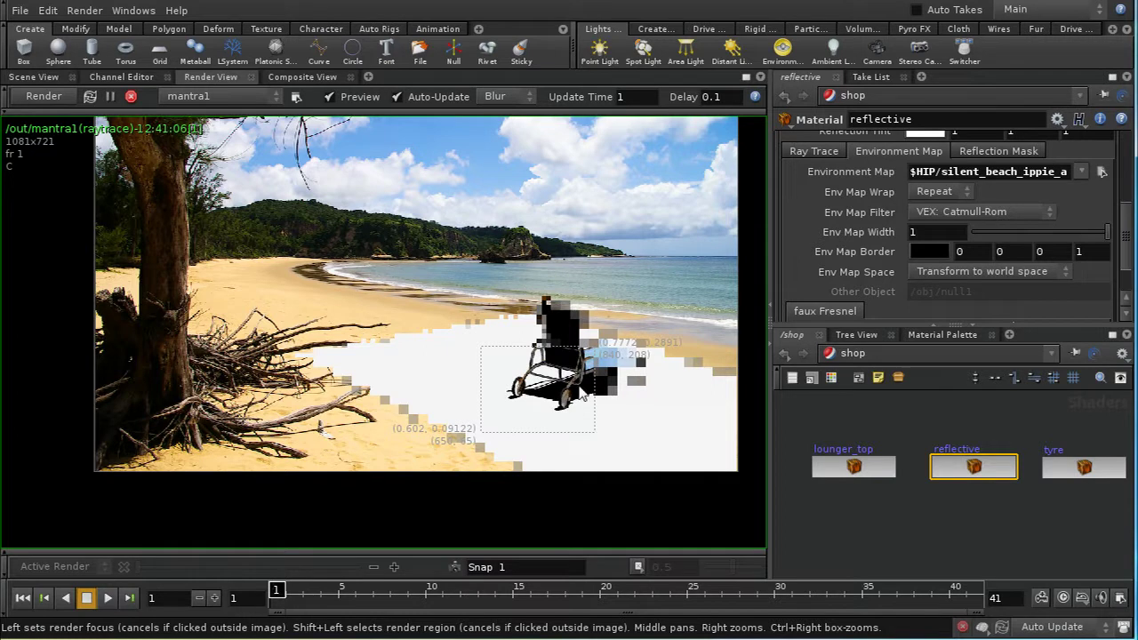
- Zoom the render onto the chair's wheel and turn off grid_object1's display flag in /obj
scroll(582, 409, up, 4)
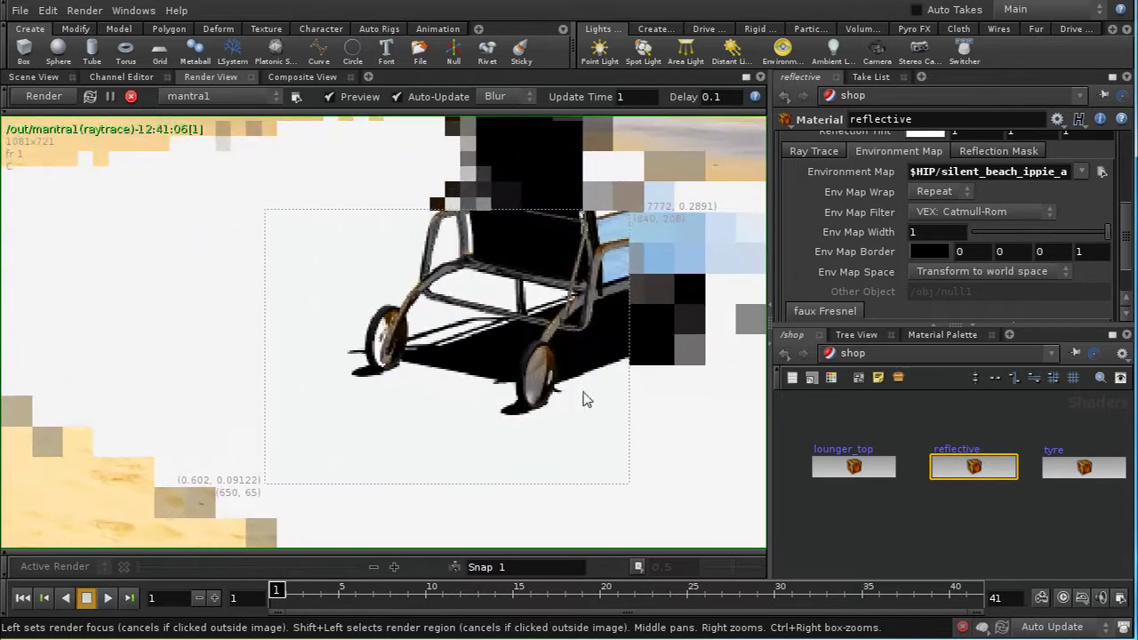
right_drag(587, 399, 540, 409)
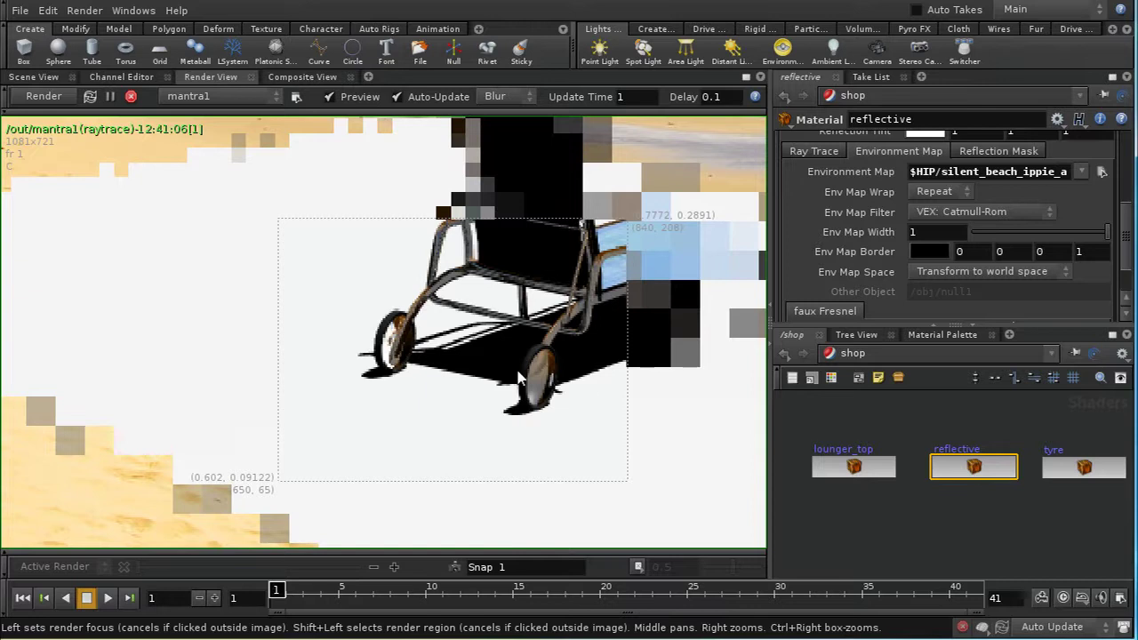
click(849, 356)
click(876, 424)
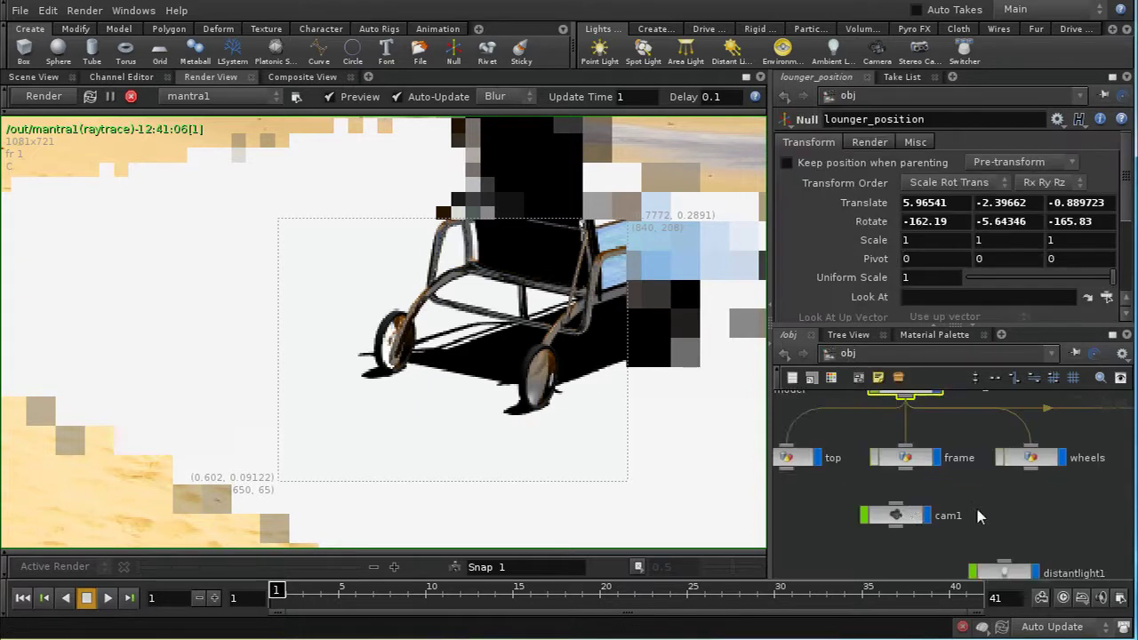
key(h)
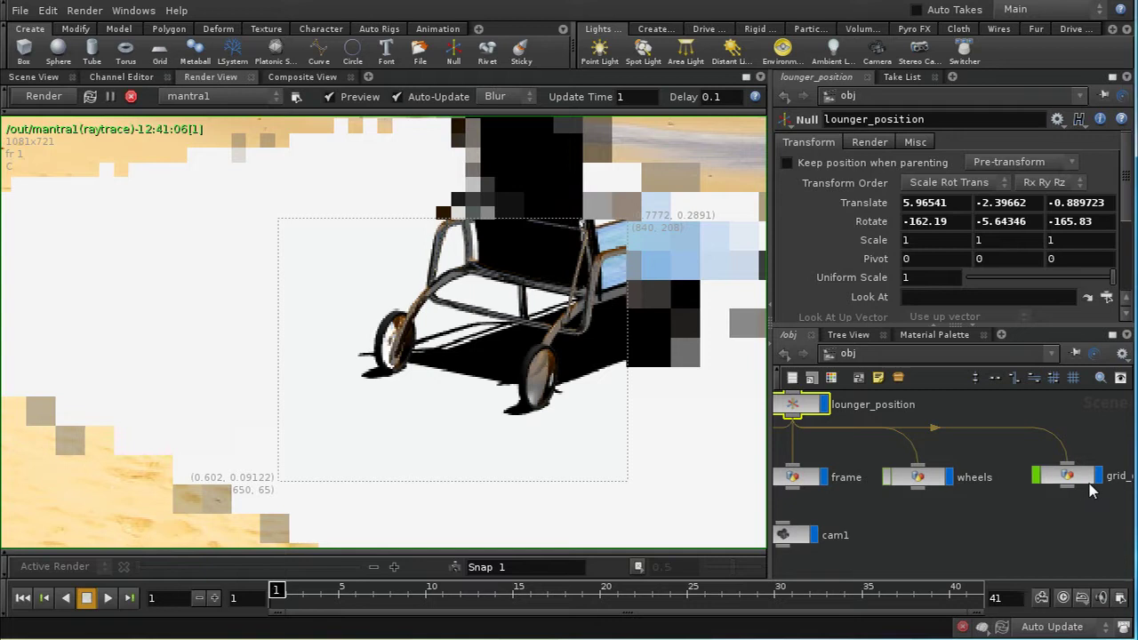
click(1099, 477)
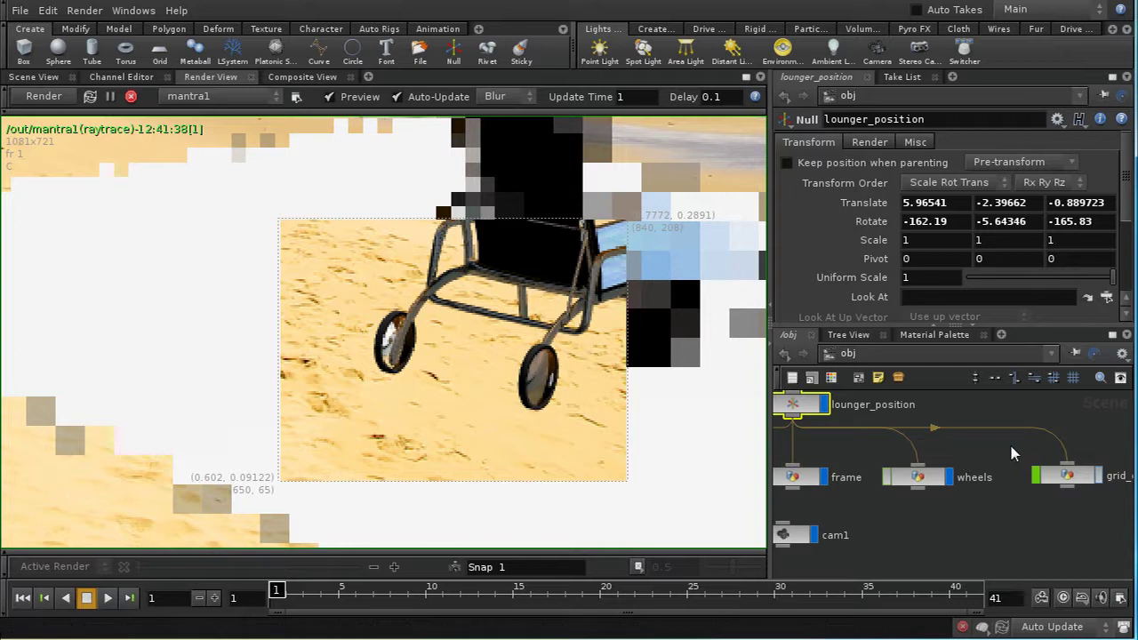
- Return the network view to the shop network with the reflective material
middle_drag(1000, 433, 1029, 443)
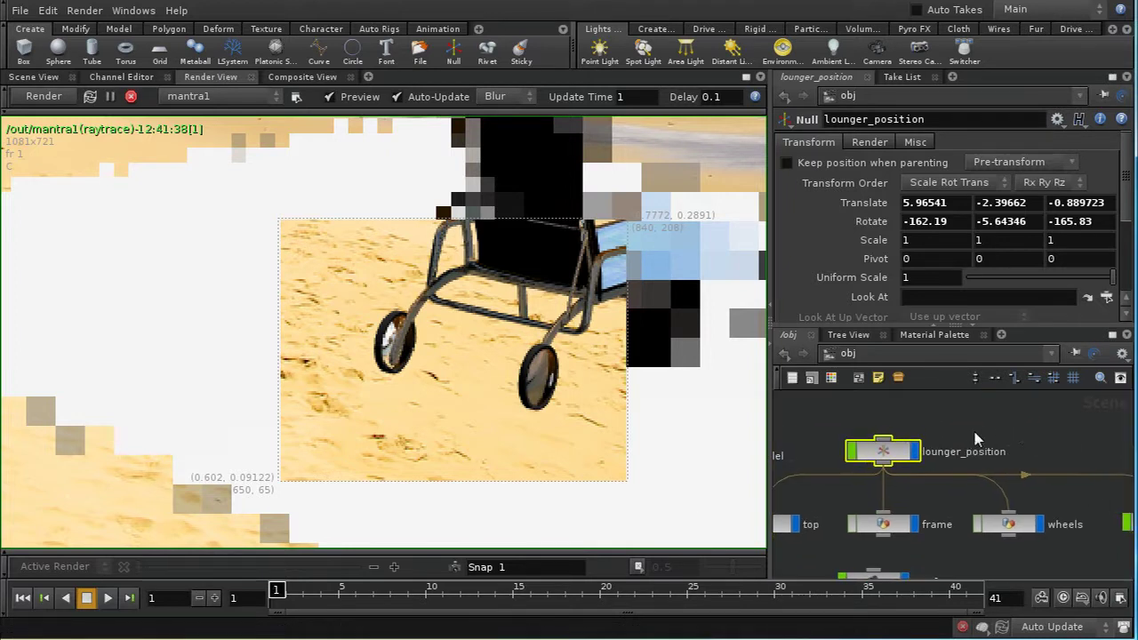
click(876, 354)
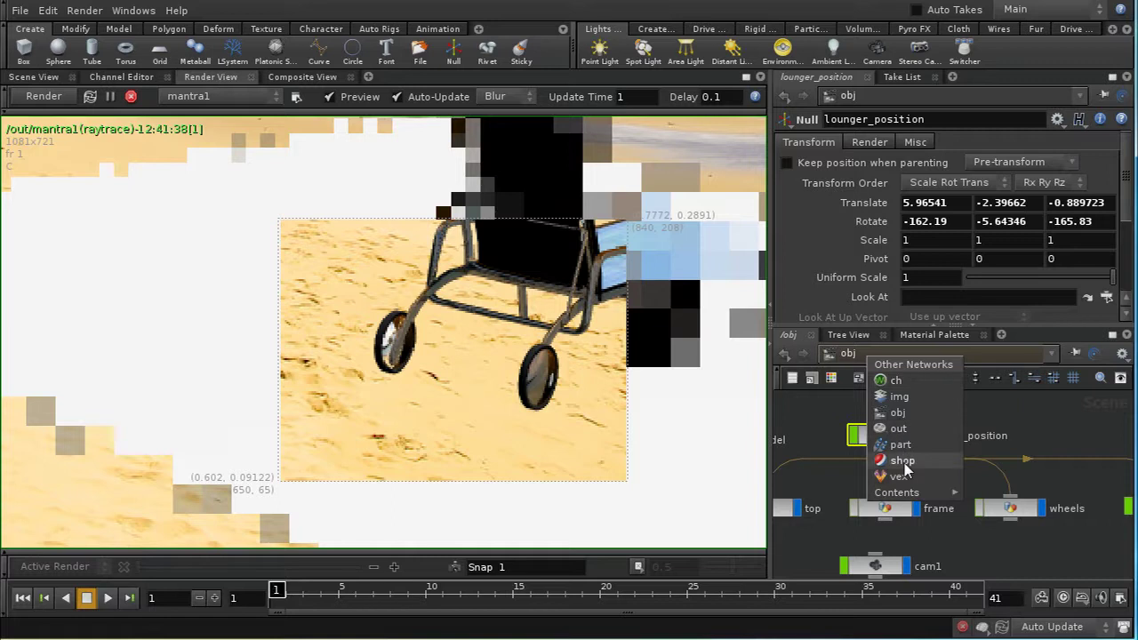
click(903, 462)
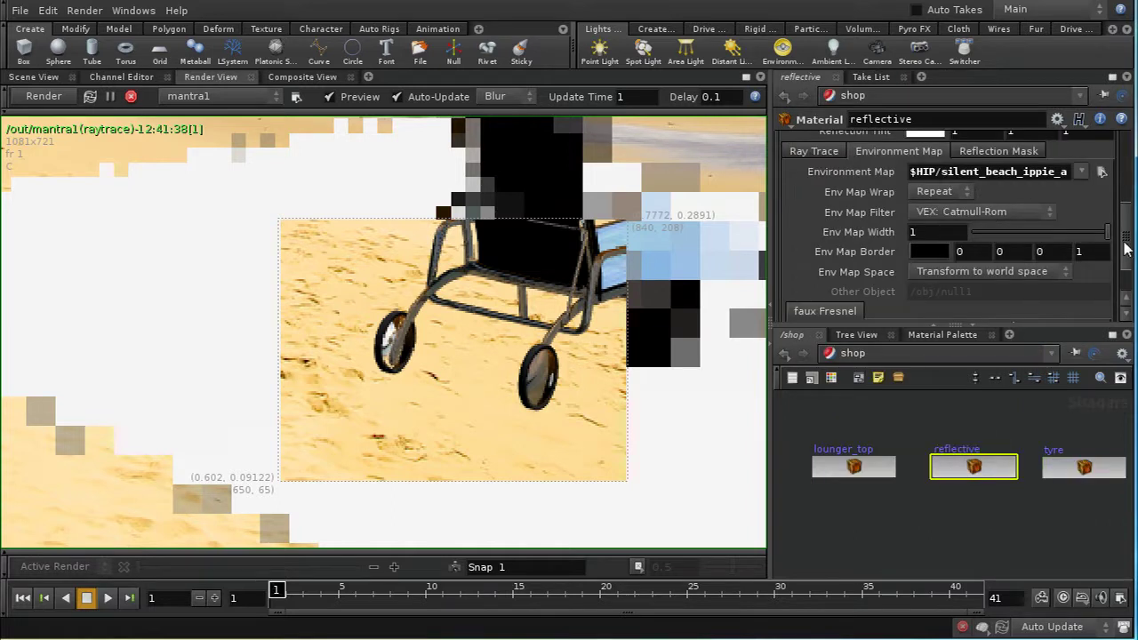
- Set the reflective material's Reflection Intensity to 0.3
drag(1127, 246, 1044, 208)
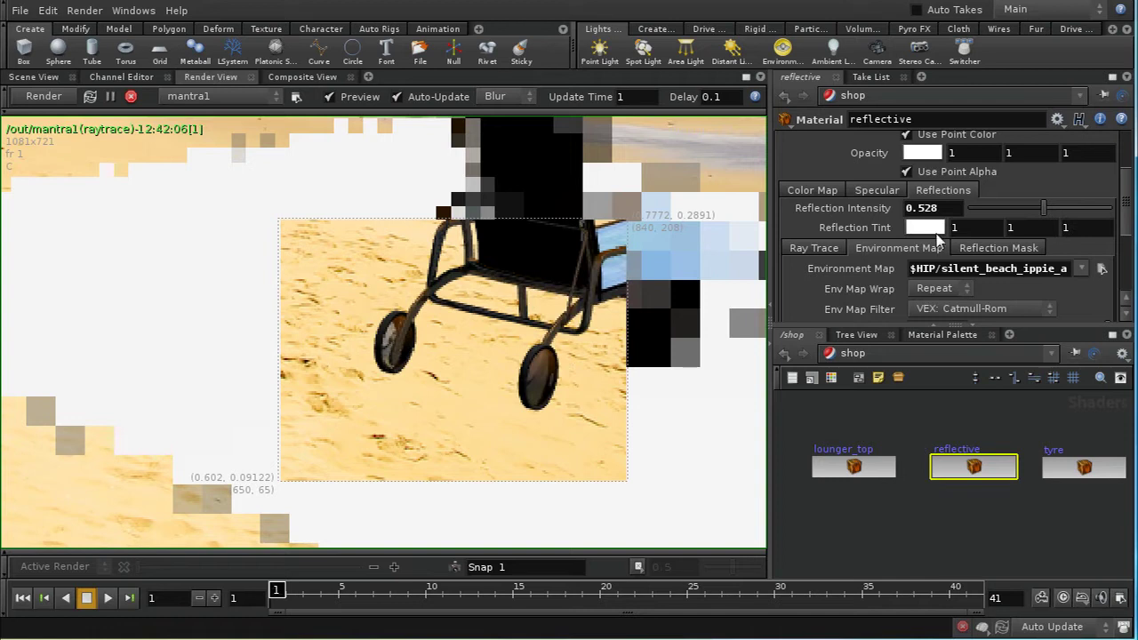
click(907, 208)
text(0.3)
key(Return)
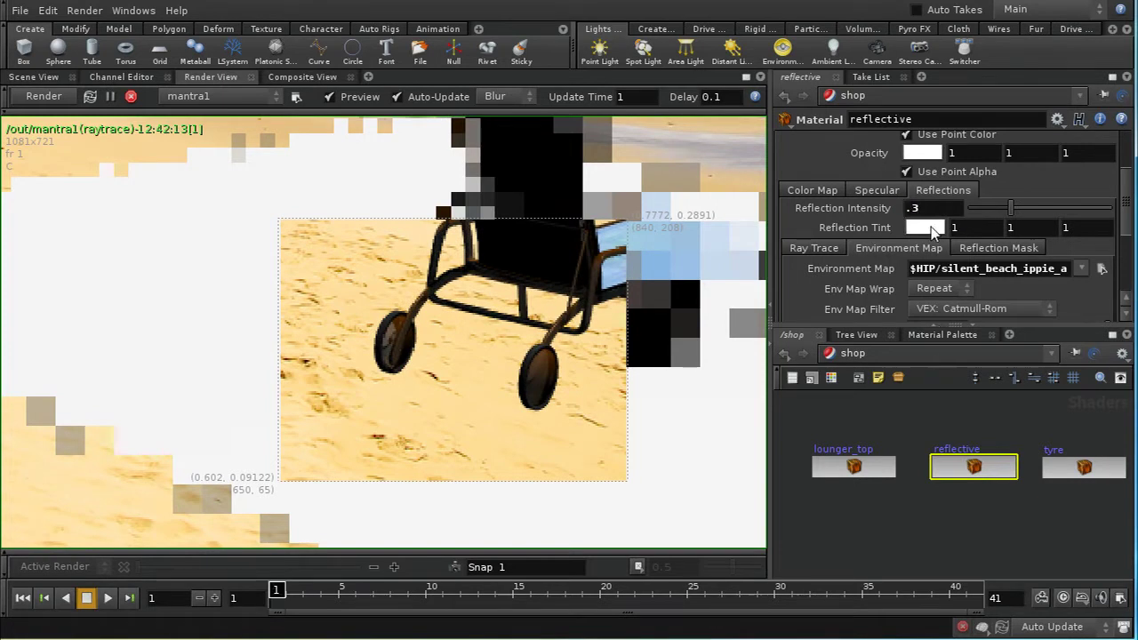
- Set the Reflection Tint to orange (0.943, 0.4715, 0)
click(926, 228)
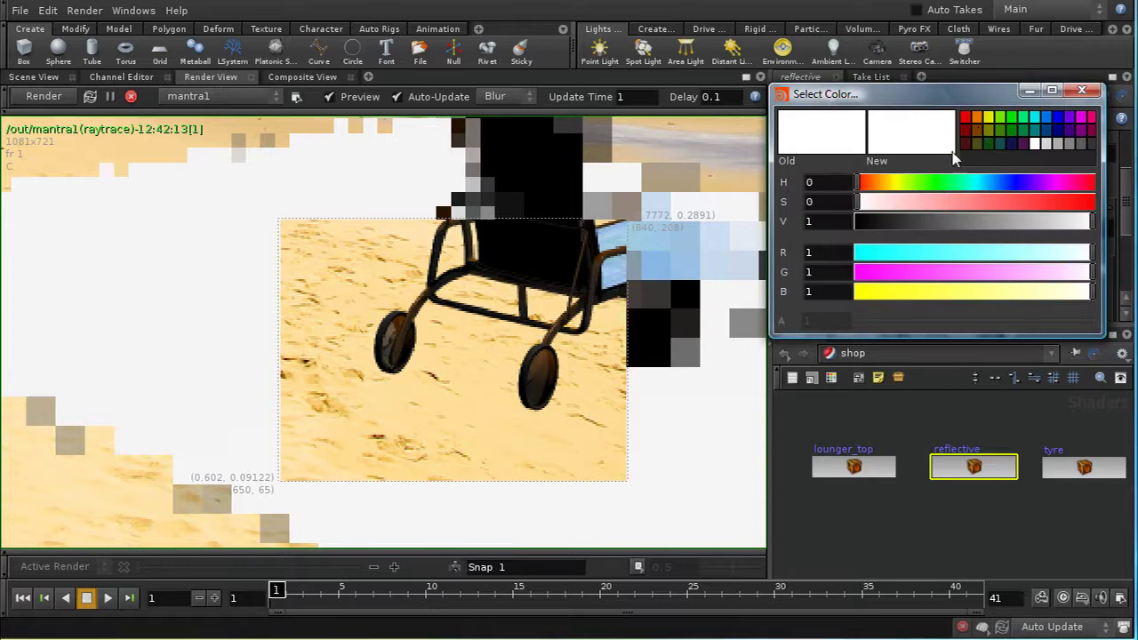
click(978, 130)
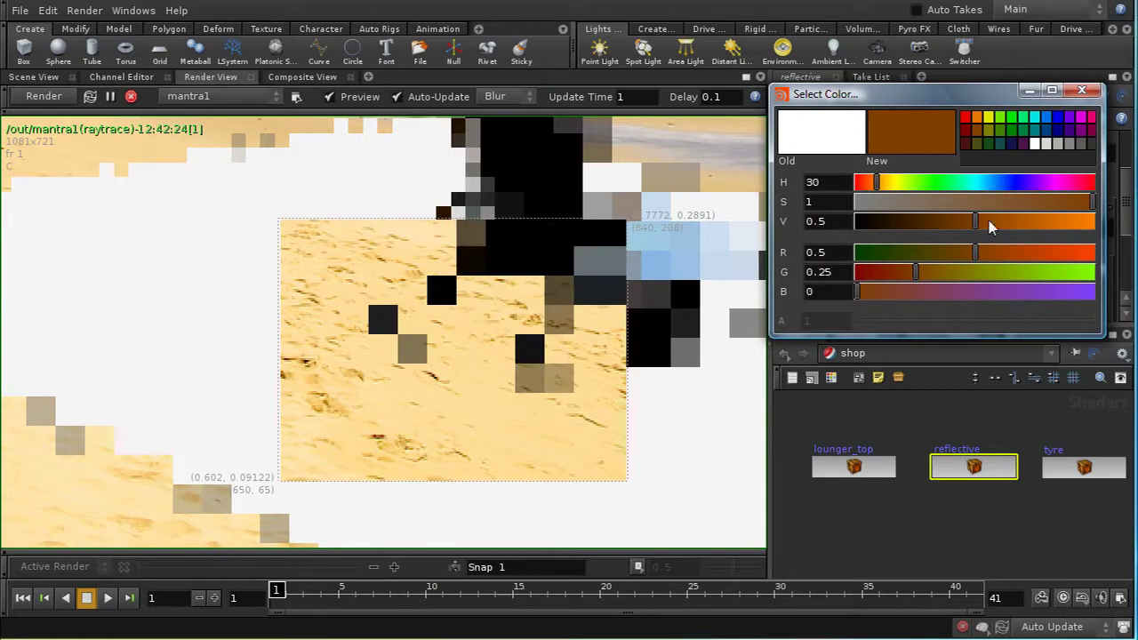
drag(1023, 221, 1085, 229)
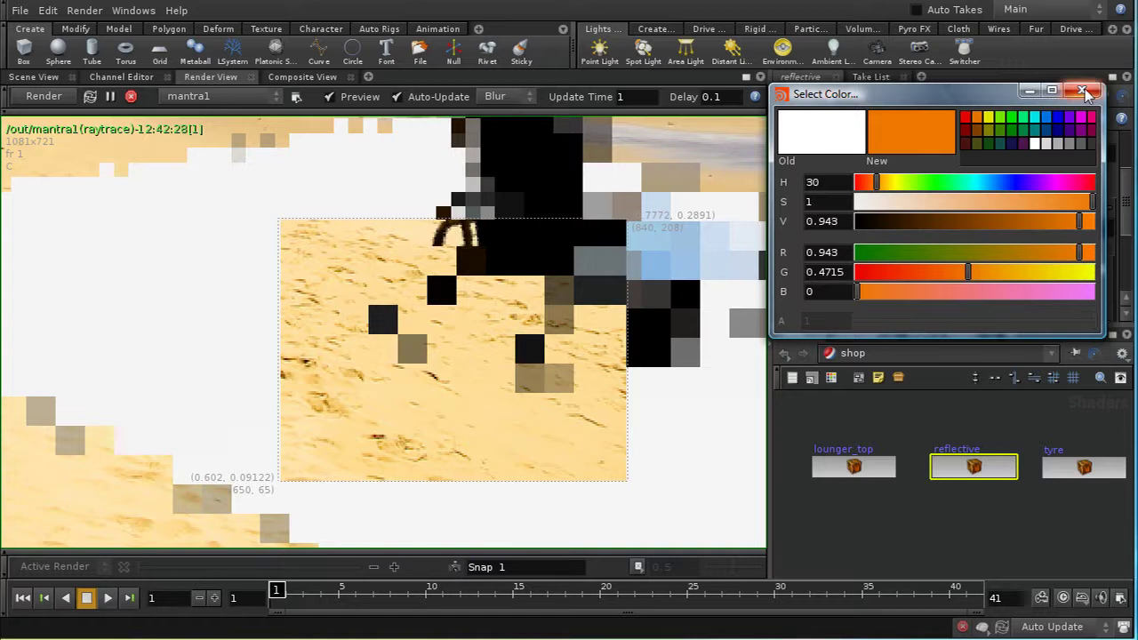
click(1083, 92)
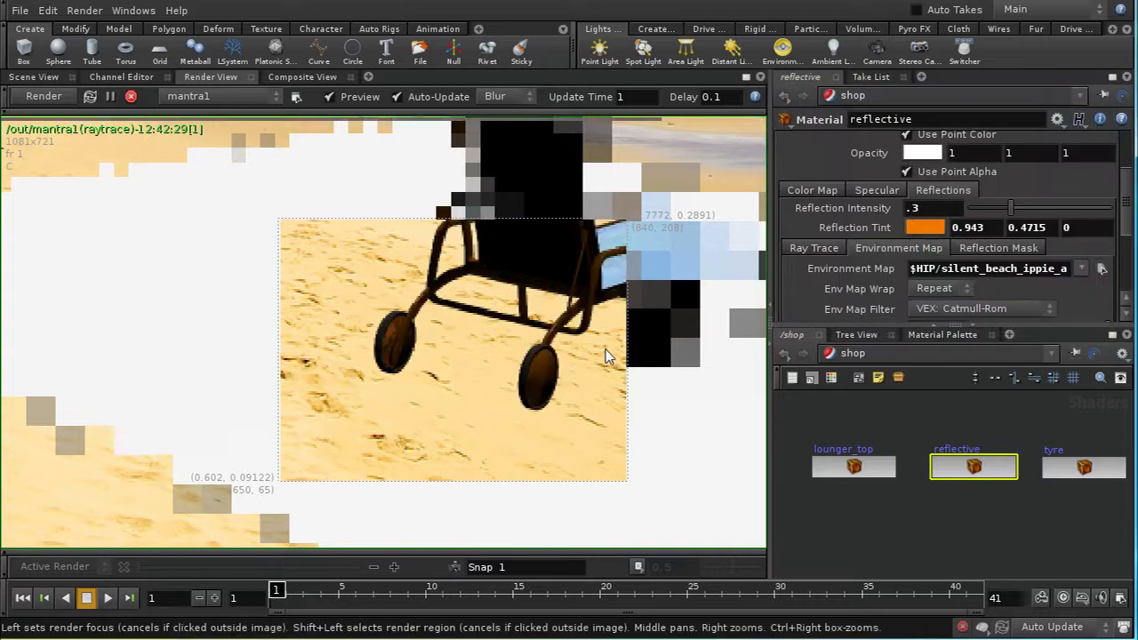